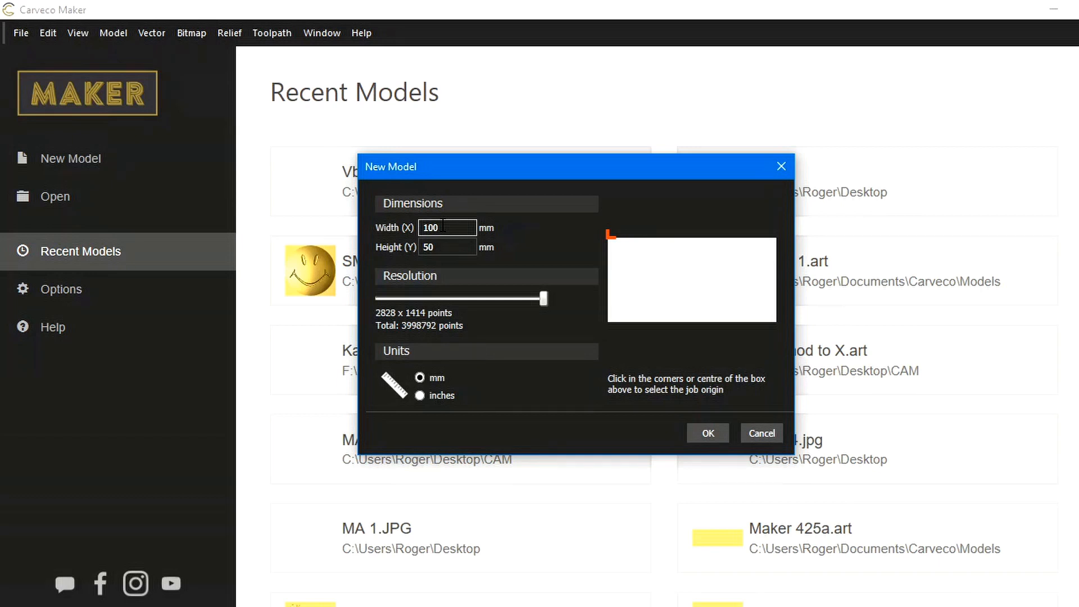
Step: Set the new model's width to 70 mm and reduce its resolution to 1348 x 962 points
drag(440, 229, 434, 227)
text(65)
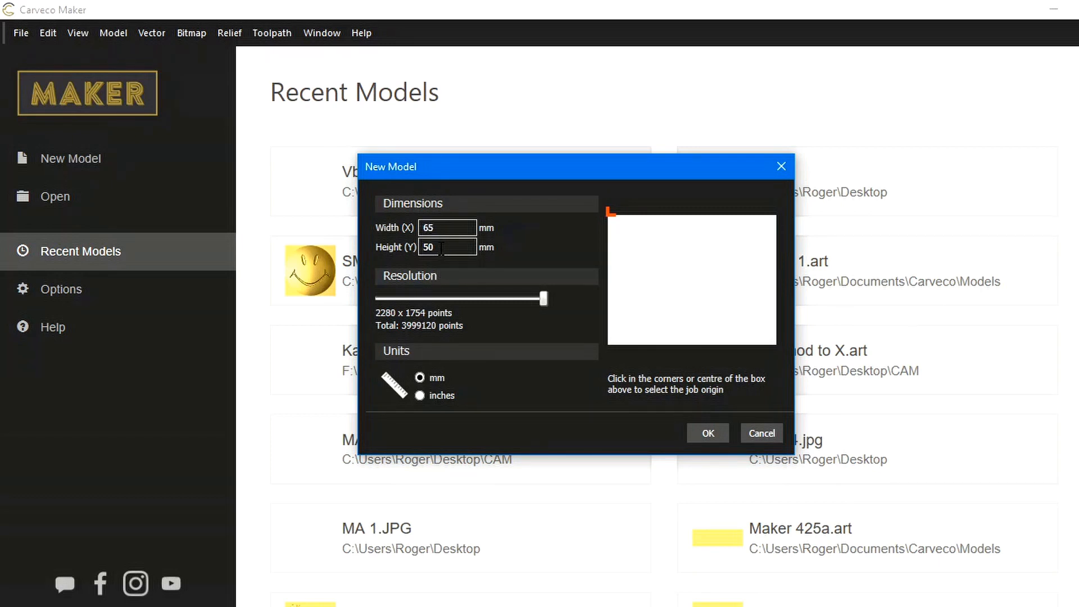
key(Tab)
click(432, 228)
double_click(428, 228)
text(7)
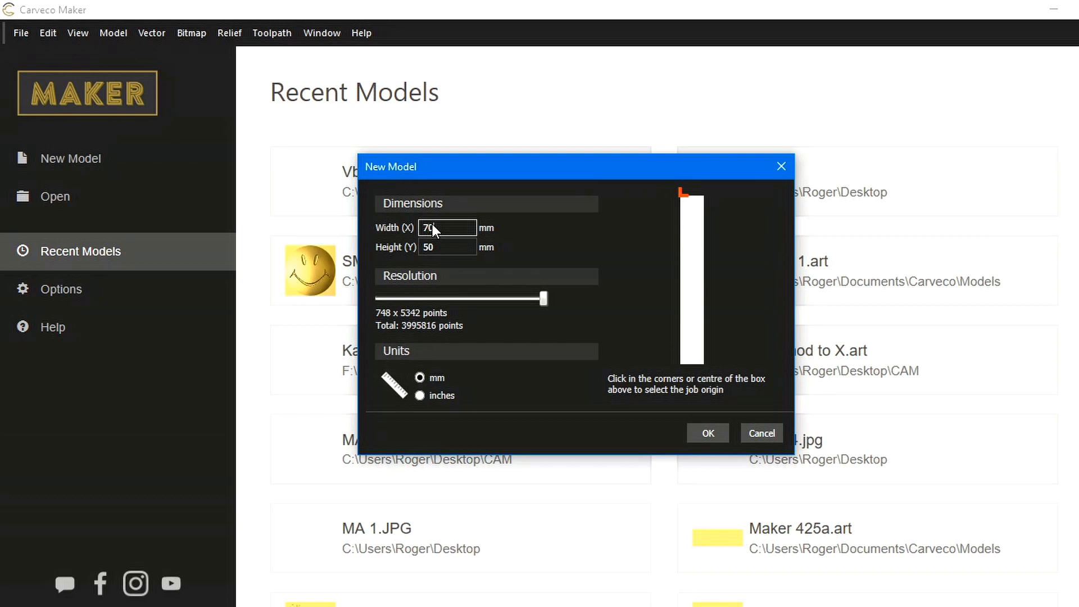
text(0)
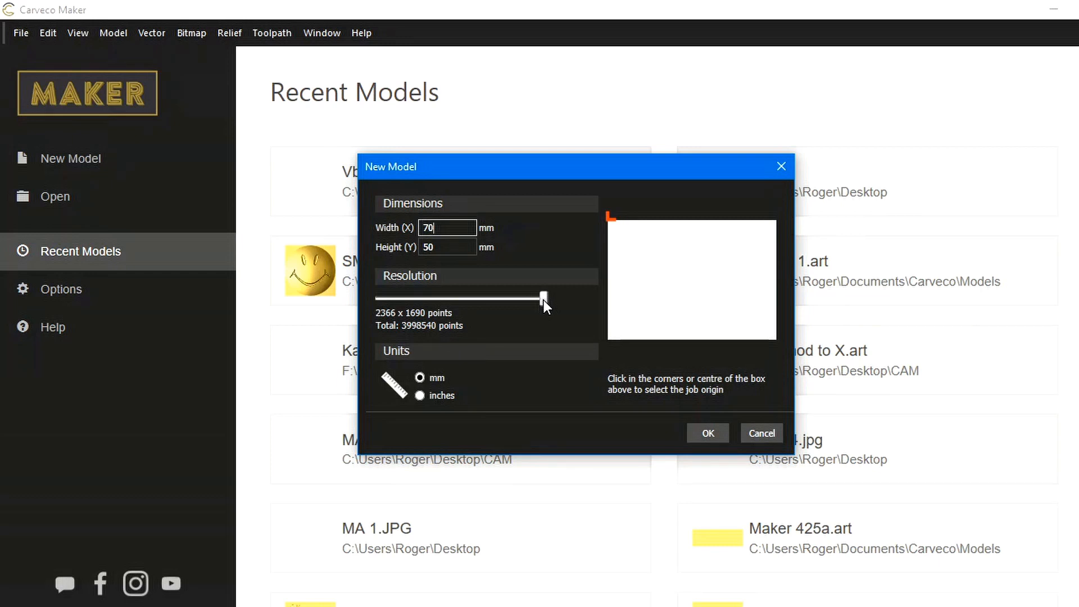
drag(544, 302, 475, 301)
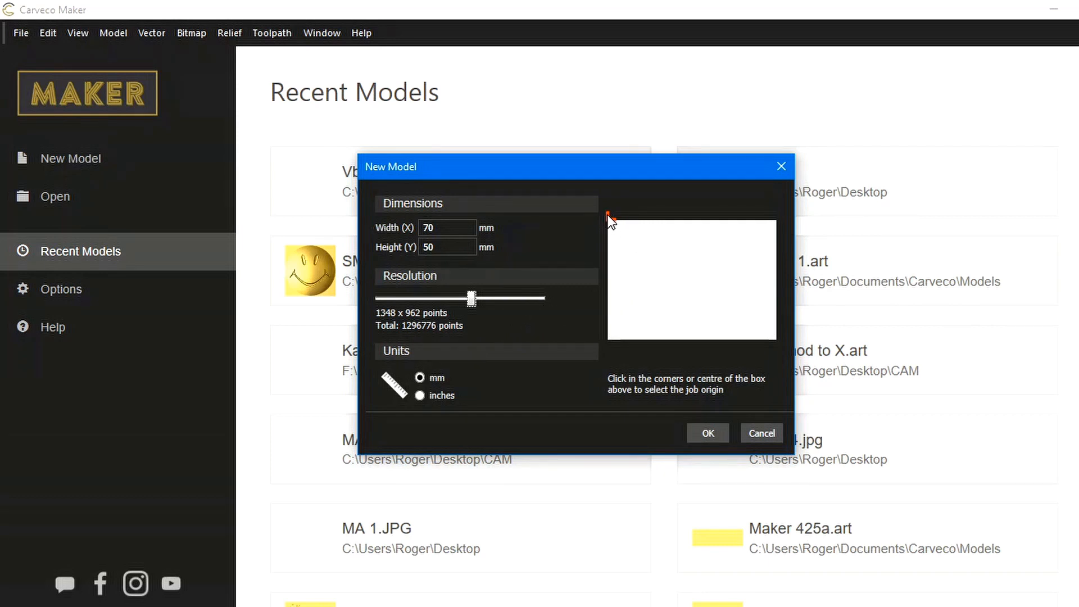
Step: Try different job origin positions, settle on the model's top-left corner, and create the model
click(773, 219)
click(776, 336)
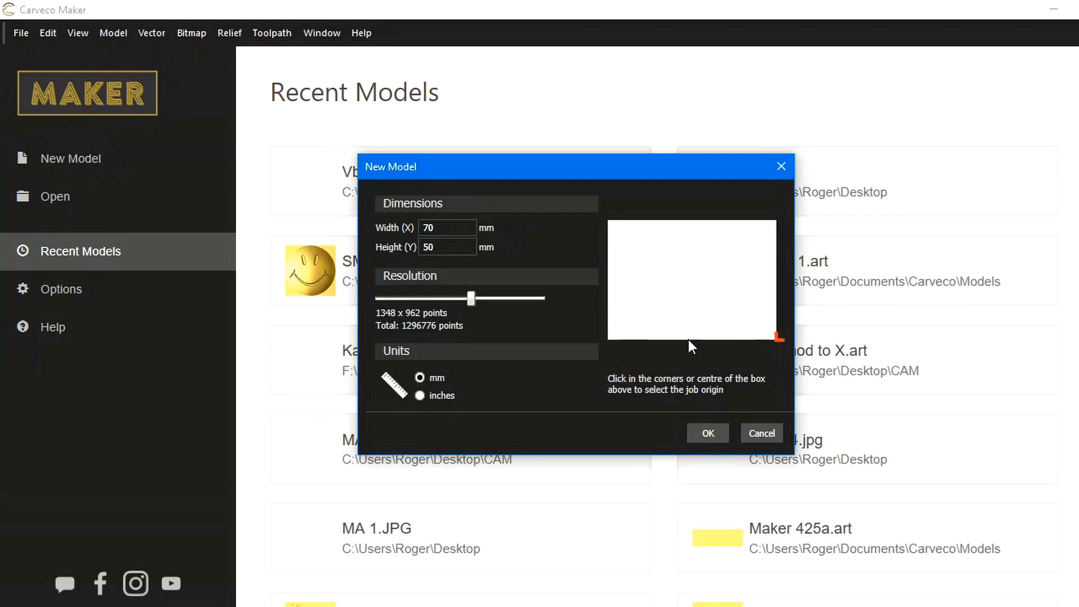
click(609, 337)
click(692, 281)
click(608, 221)
click(707, 433)
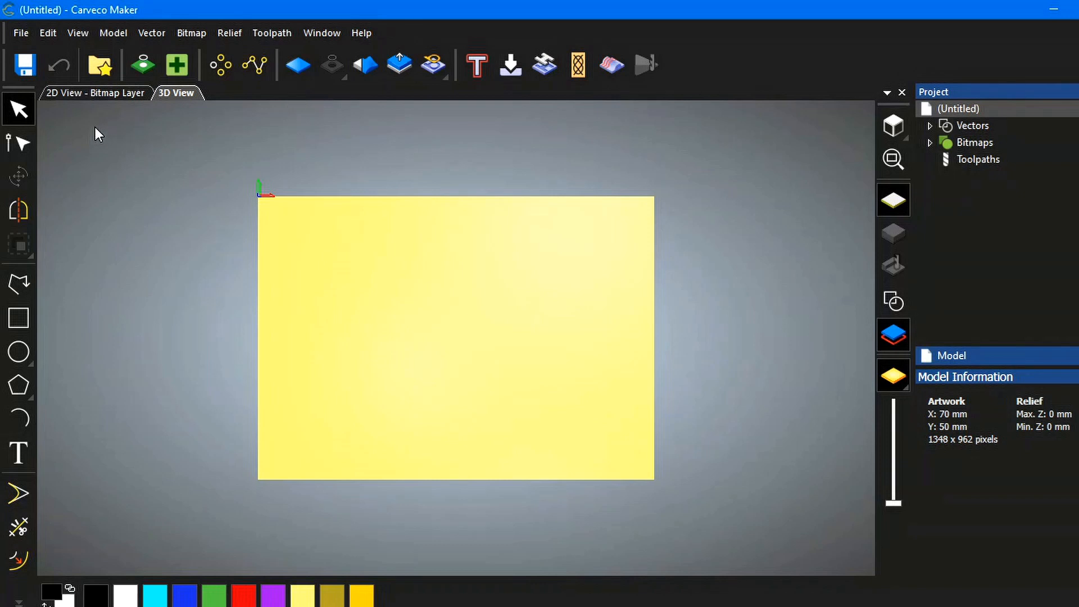
Step: Switch to the 2D view and show the rulers and the cursor information
click(93, 93)
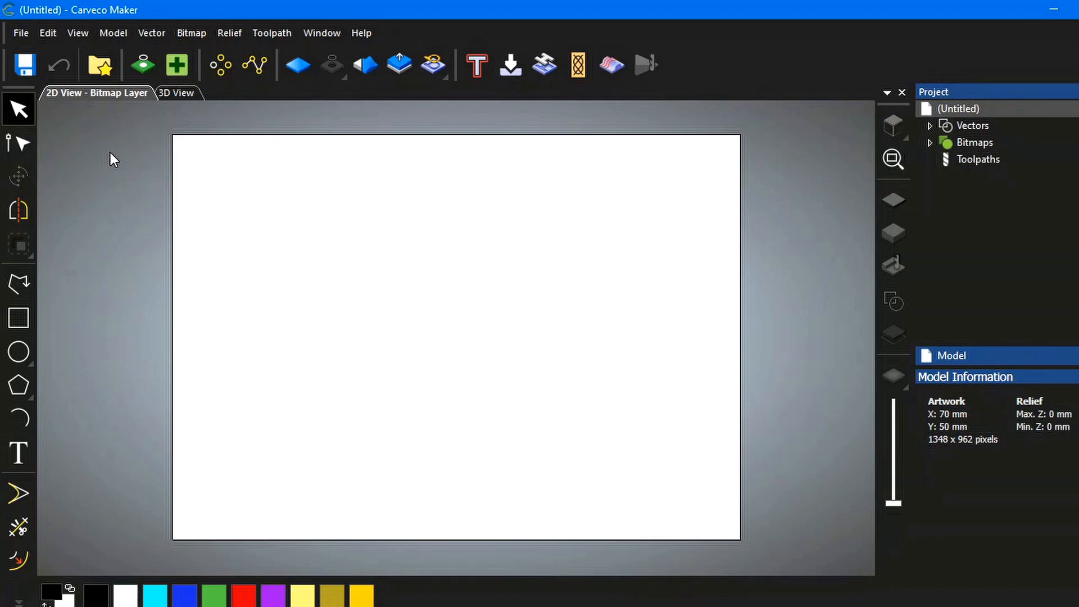
click(76, 32)
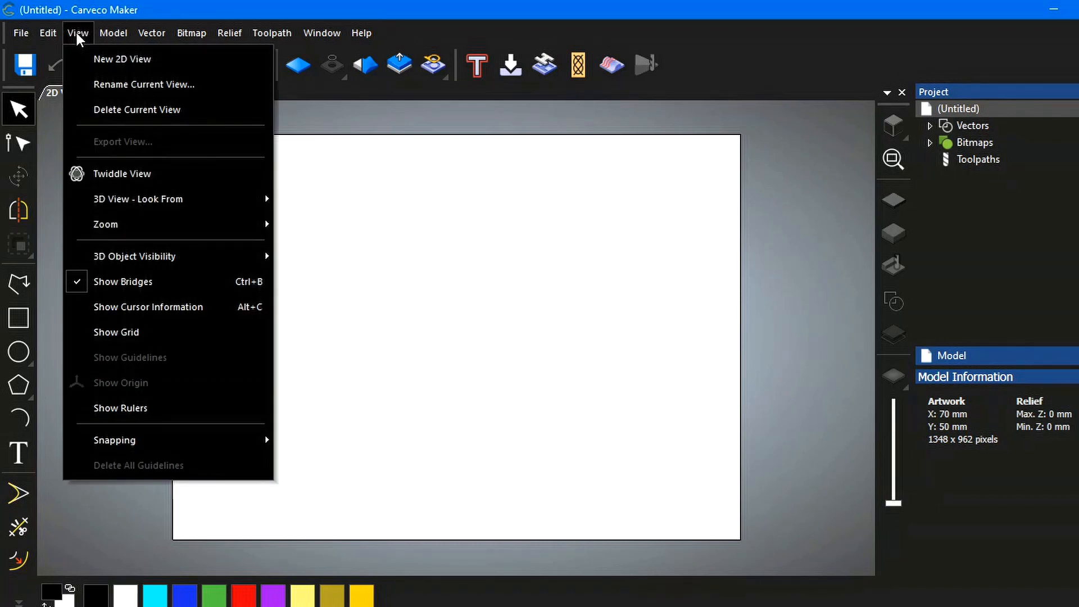
click(106, 407)
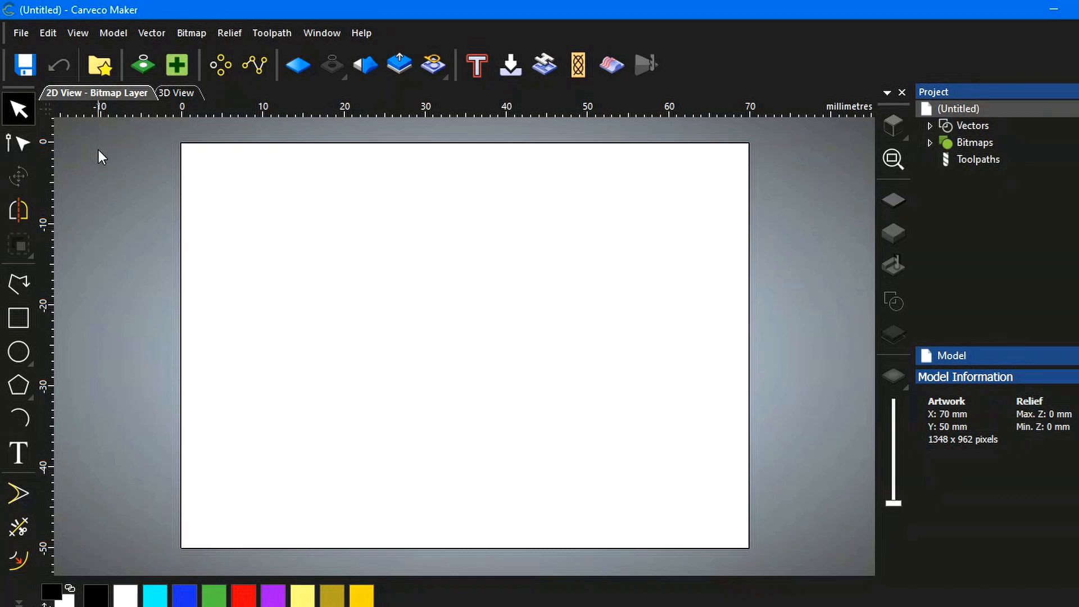
click(78, 33)
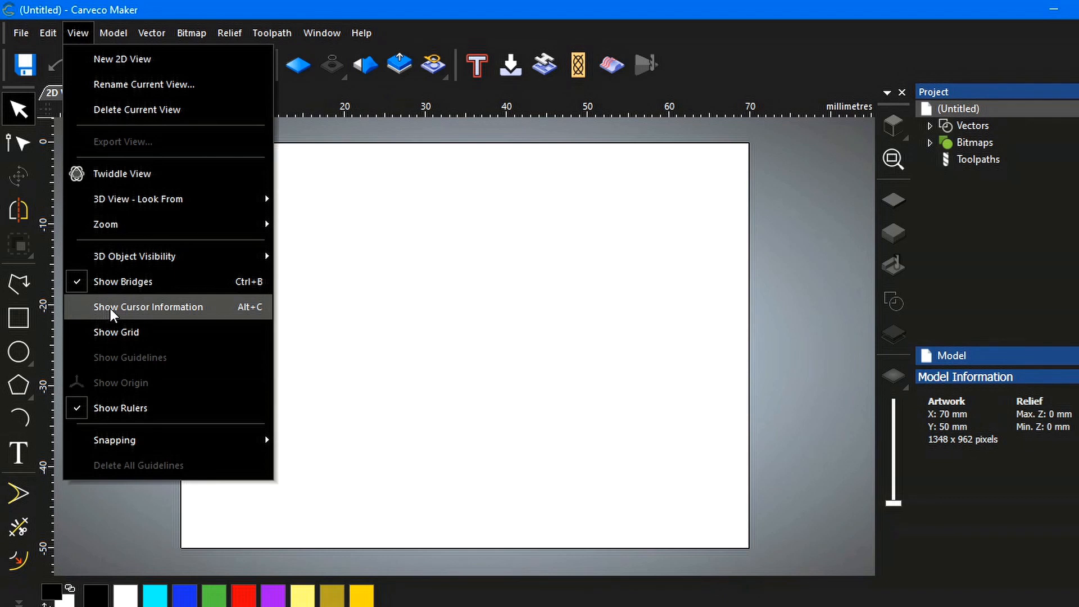
click(124, 305)
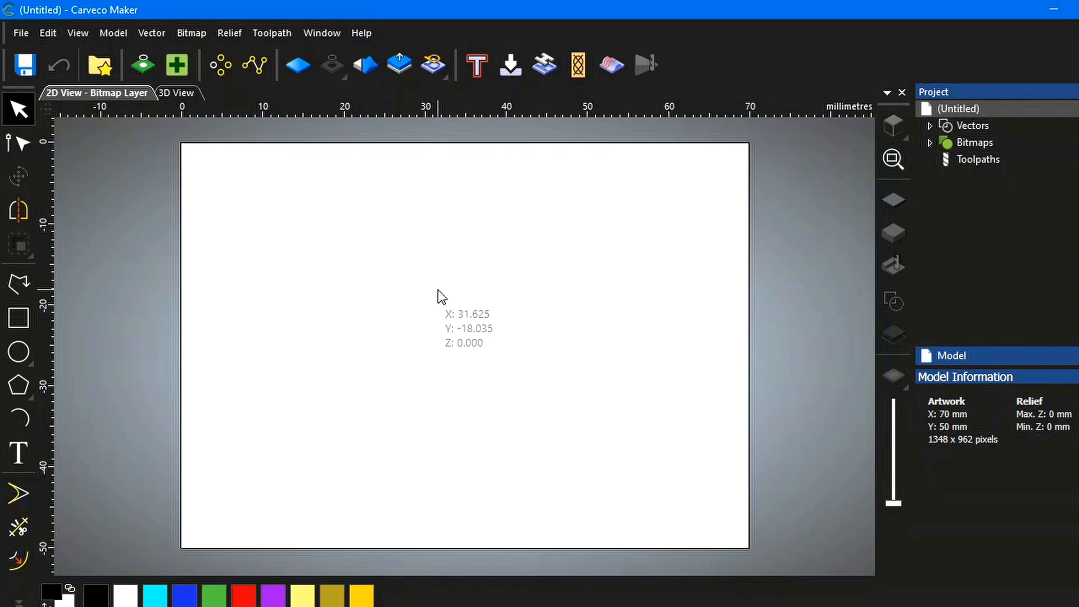
Step: Create a rectangle 60 mm wide and 33.5 mm high and move it against the model's top-left corner
click(18, 318)
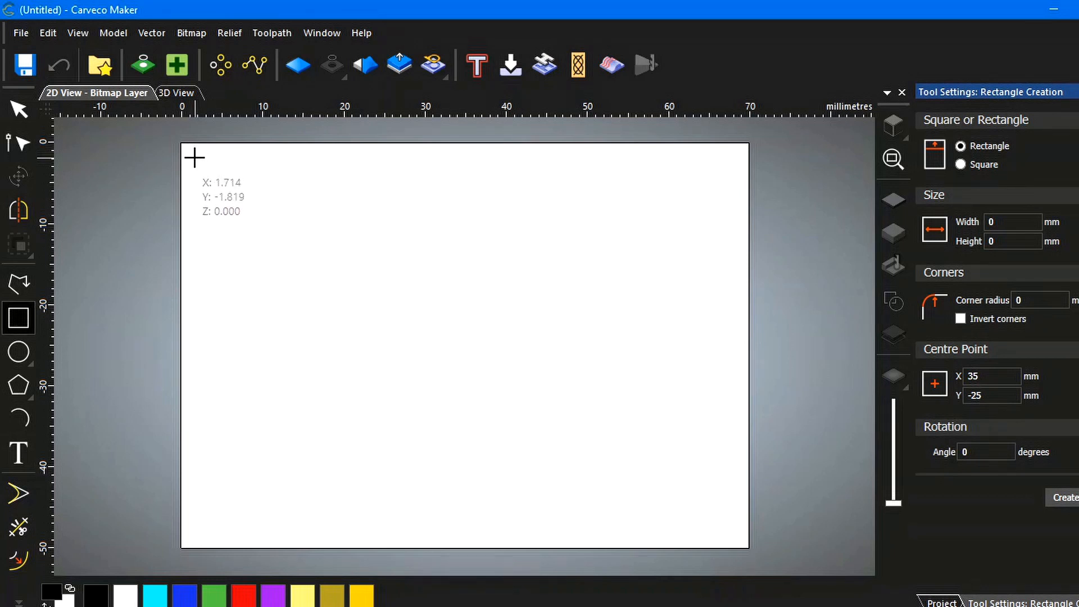
drag(194, 158, 736, 534)
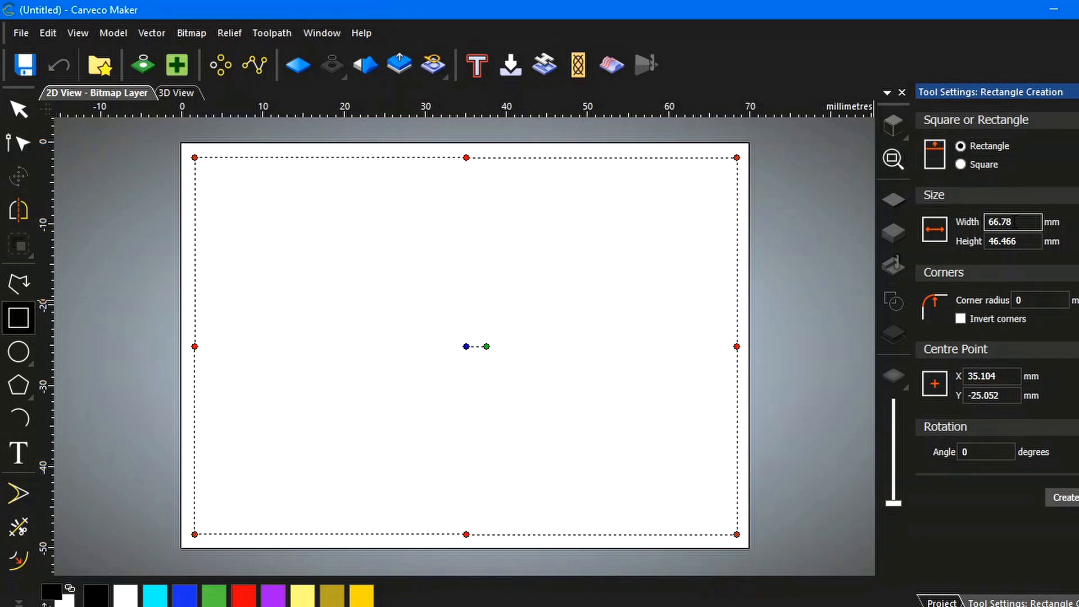
drag(1015, 221, 985, 222)
text(60)
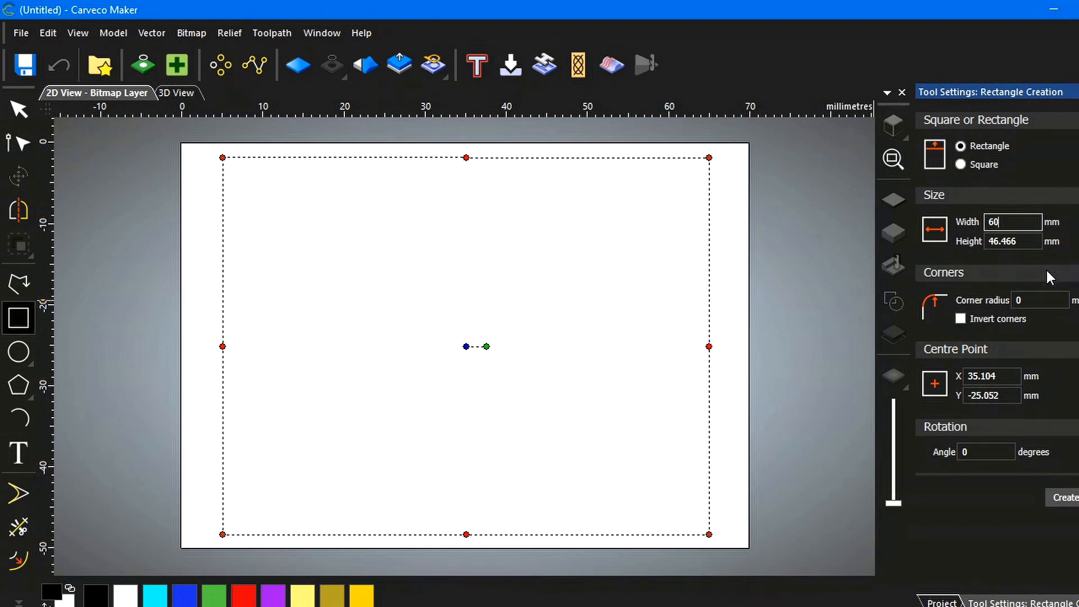
double_click(1022, 241)
text(33.5)
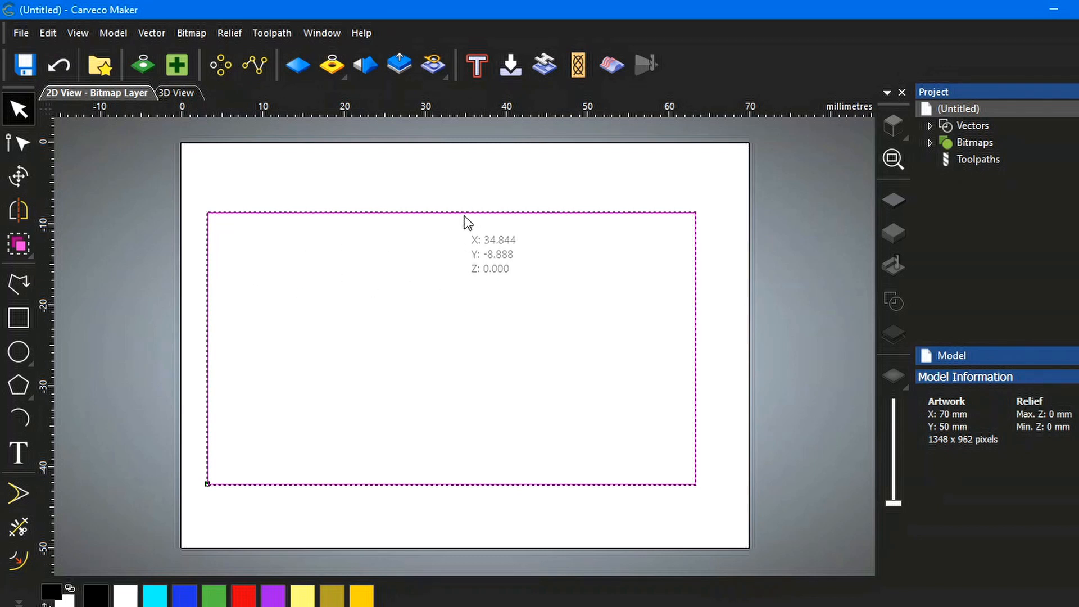
drag(460, 212, 434, 141)
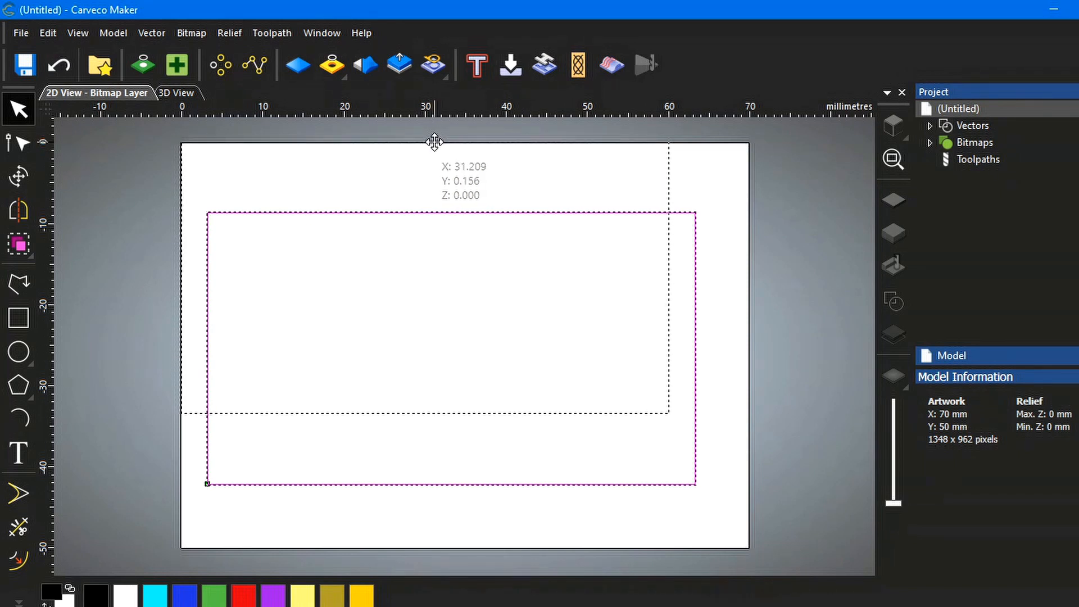
drag(434, 142, 434, 144)
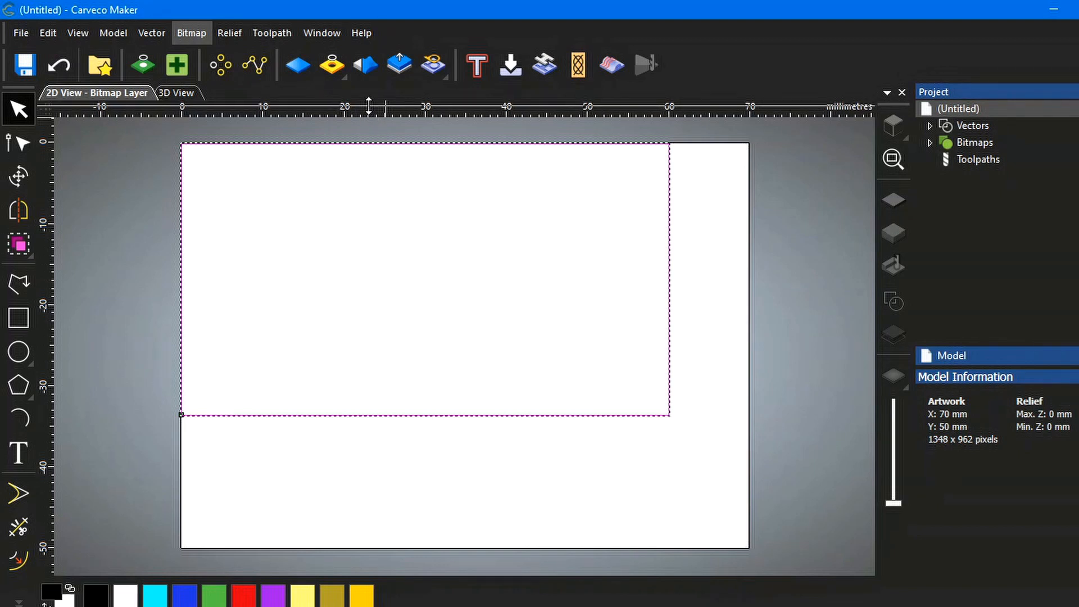
Step: Place a horizontal guideline across the rectangle at about Y -17.4 mm
drag(369, 119, 372, 279)
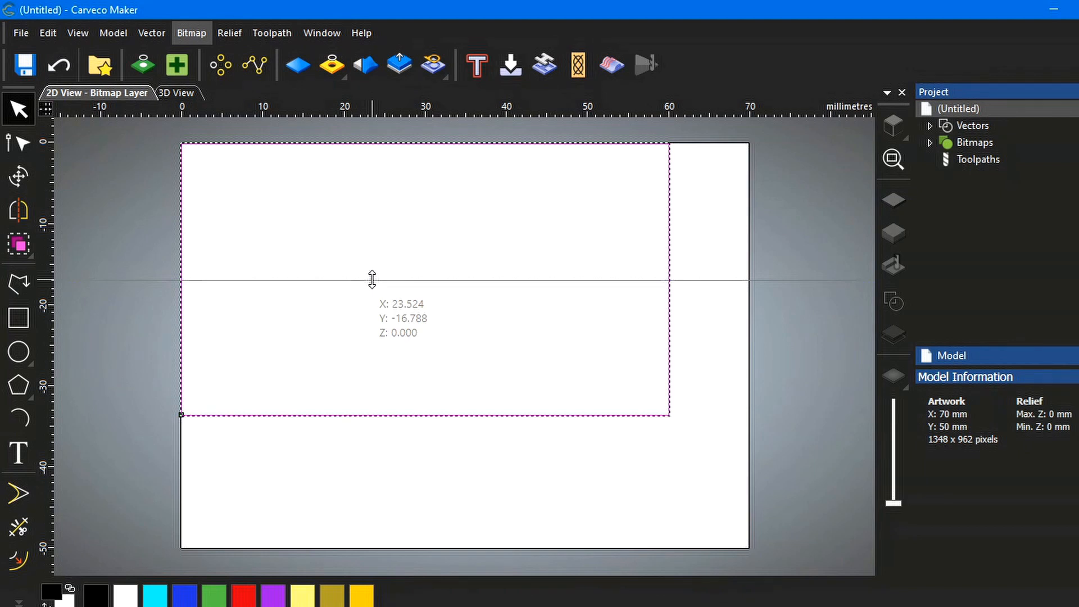
drag(372, 279, 371, 284)
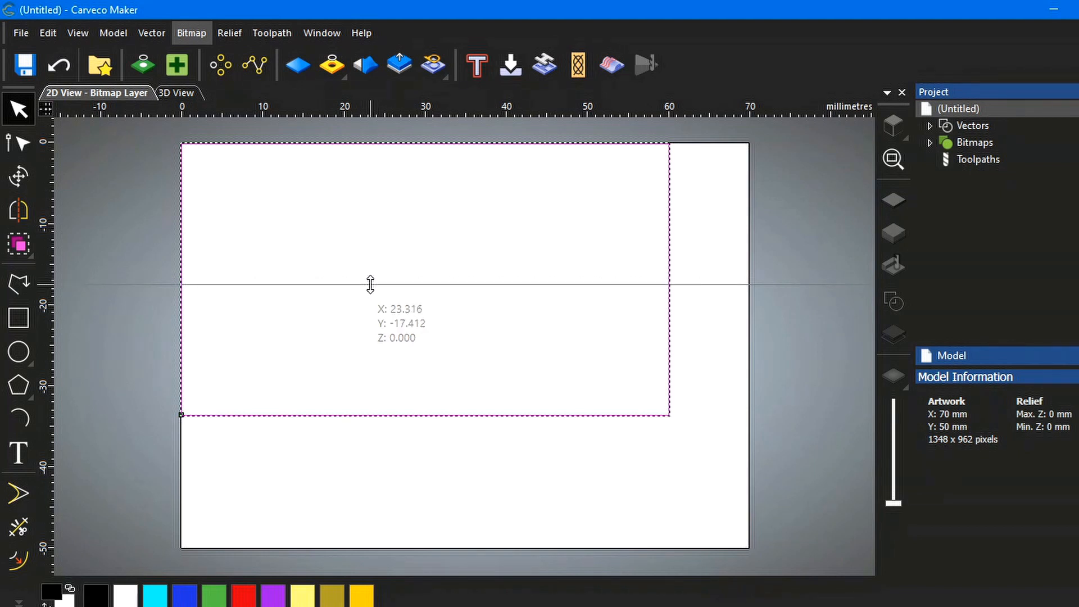
drag(370, 285, 370, 284)
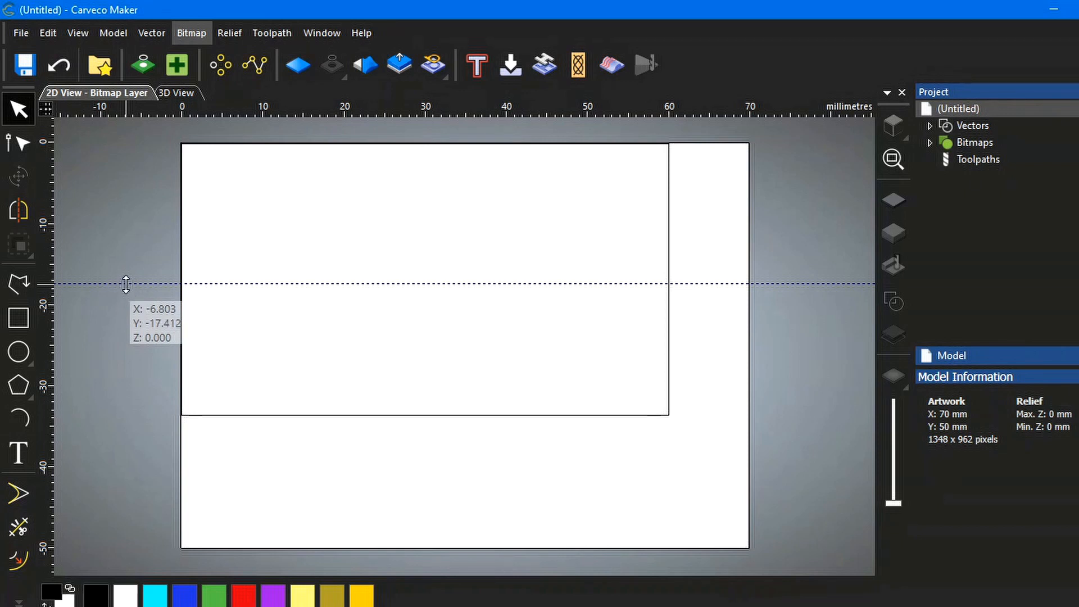
Step: Set the horizontal guideline's position to -17.5 mm
right_click(126, 284)
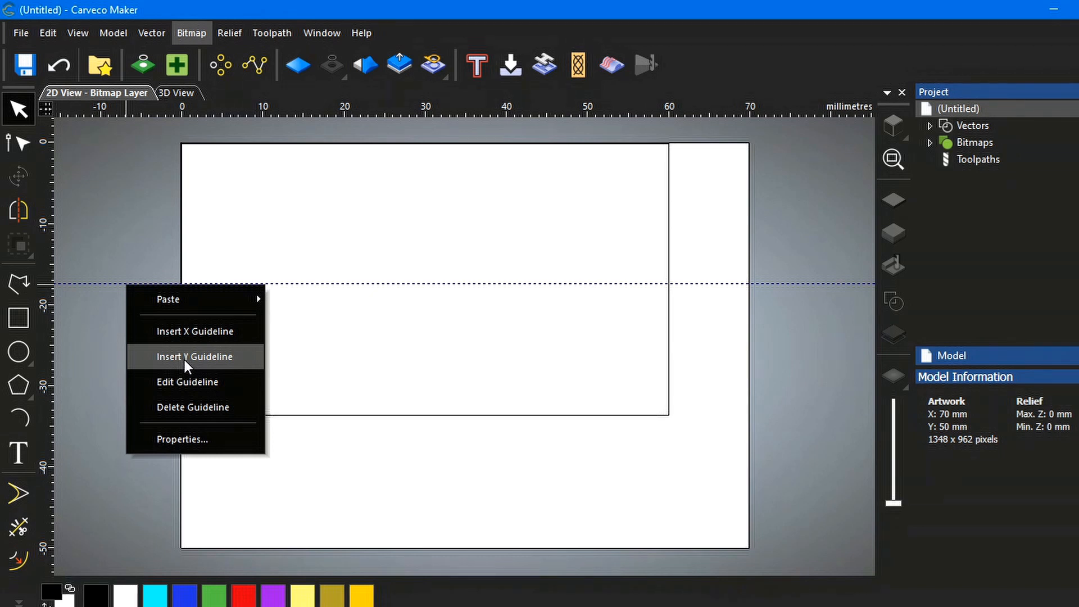
click(184, 383)
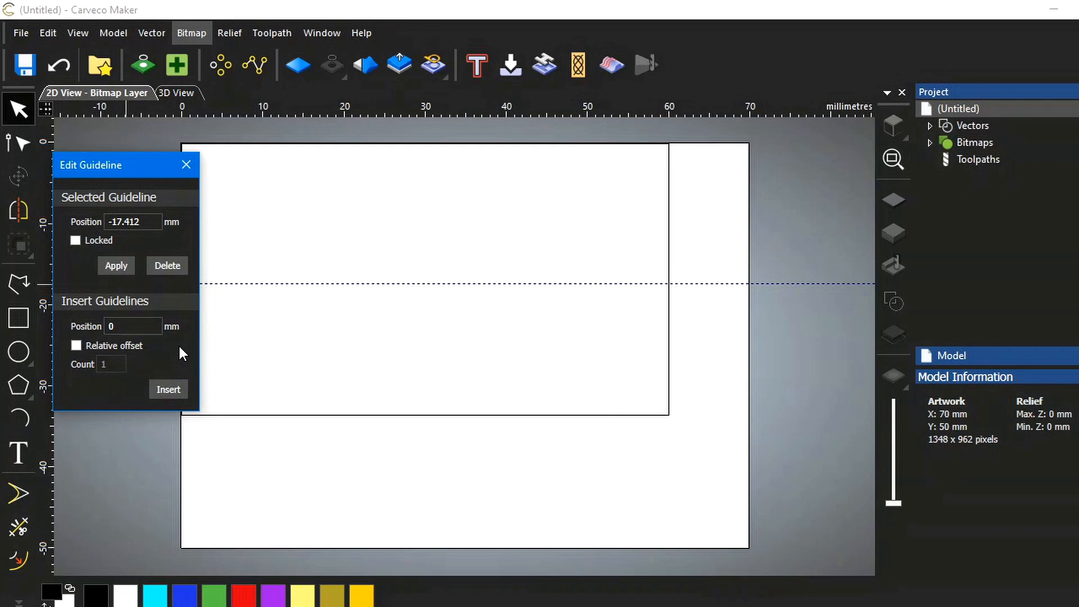
click(125, 222)
drag(145, 222, 125, 221)
click(126, 222)
click(141, 223)
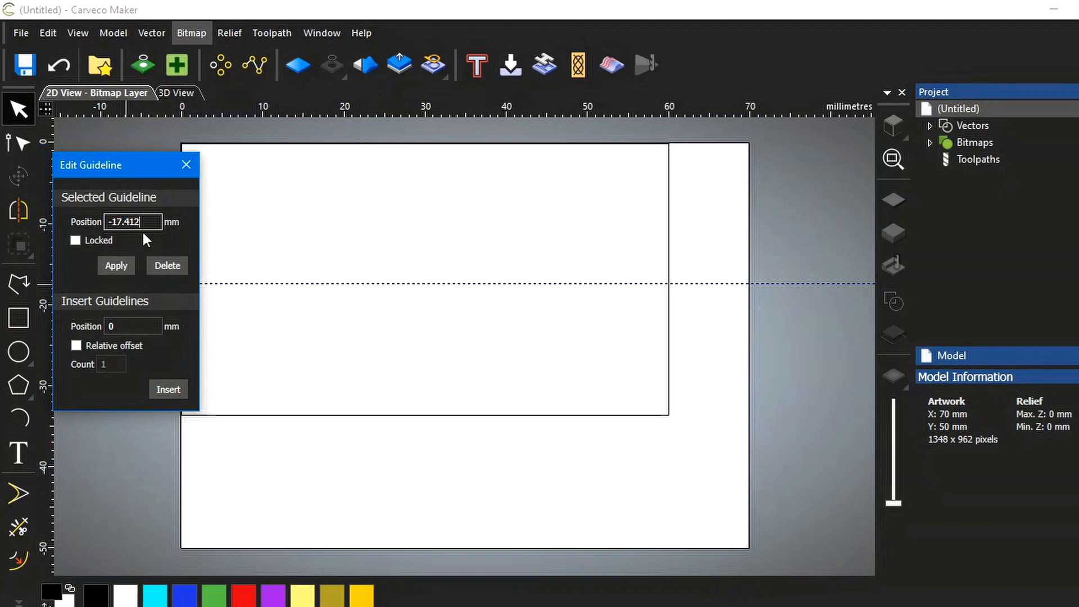
key(BackSpace)
key(BackSpace)
key(BackSpace)
text(5)
click(121, 266)
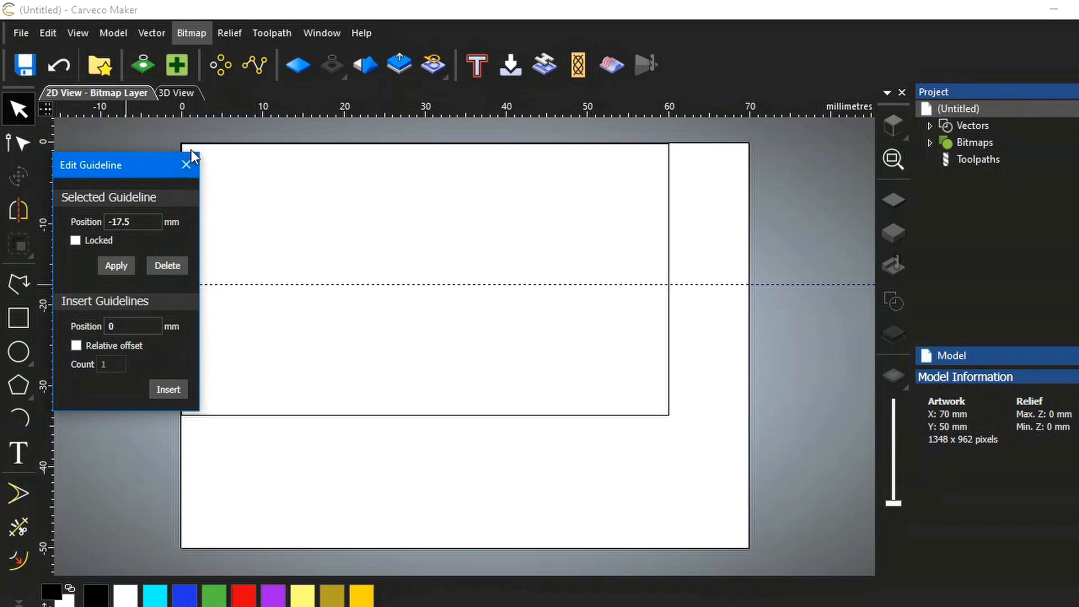
click(186, 167)
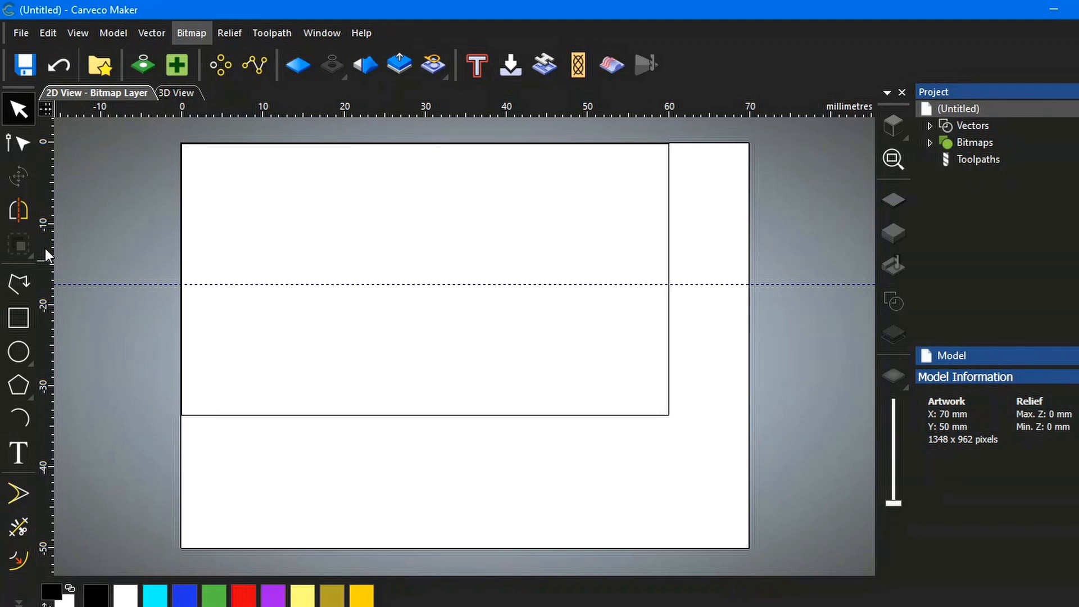
Step: Add a vertical guideline through the rectangle's middle and set its position to 30.0 mm
drag(45, 249, 425, 287)
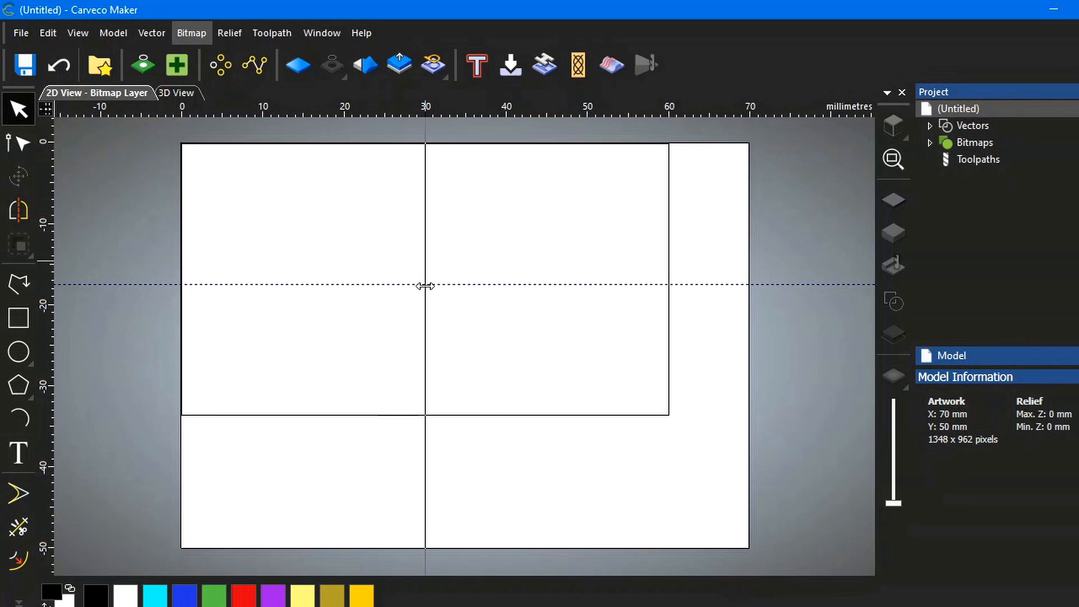
drag(425, 286, 425, 286)
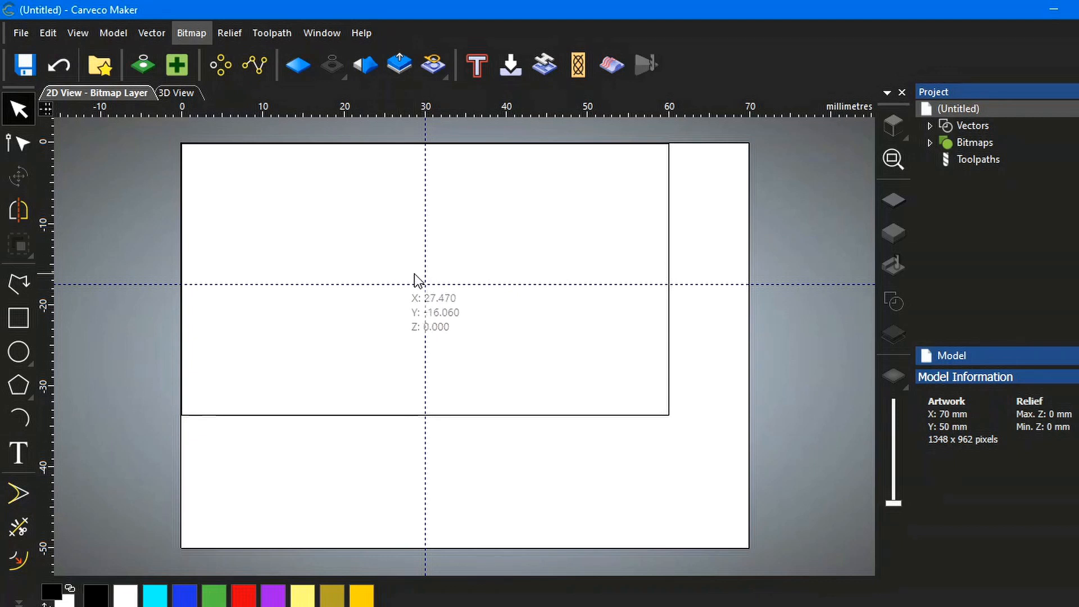
right_click(426, 133)
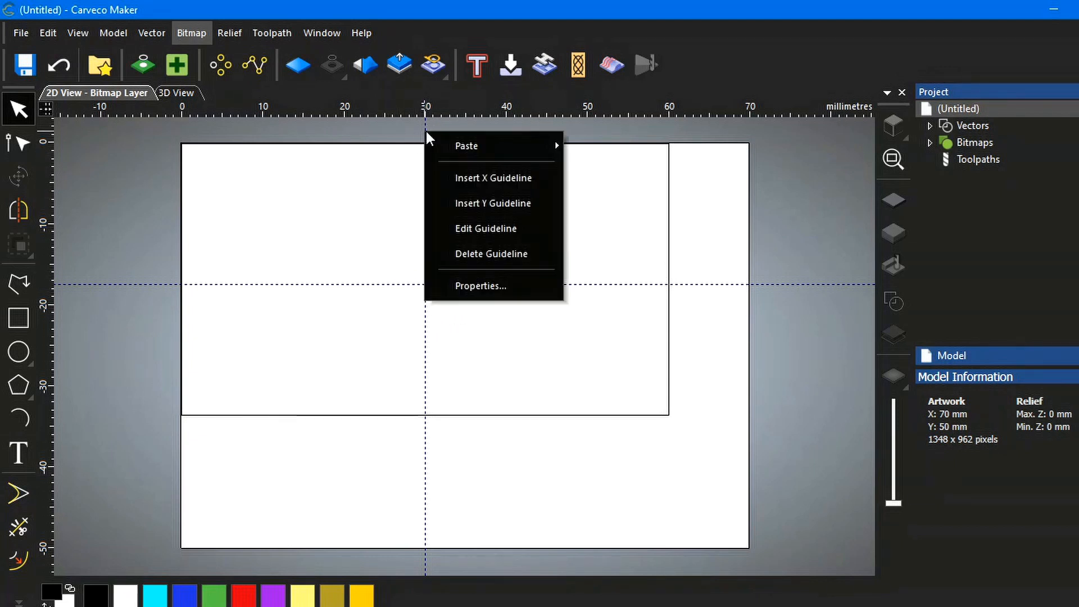
click(481, 228)
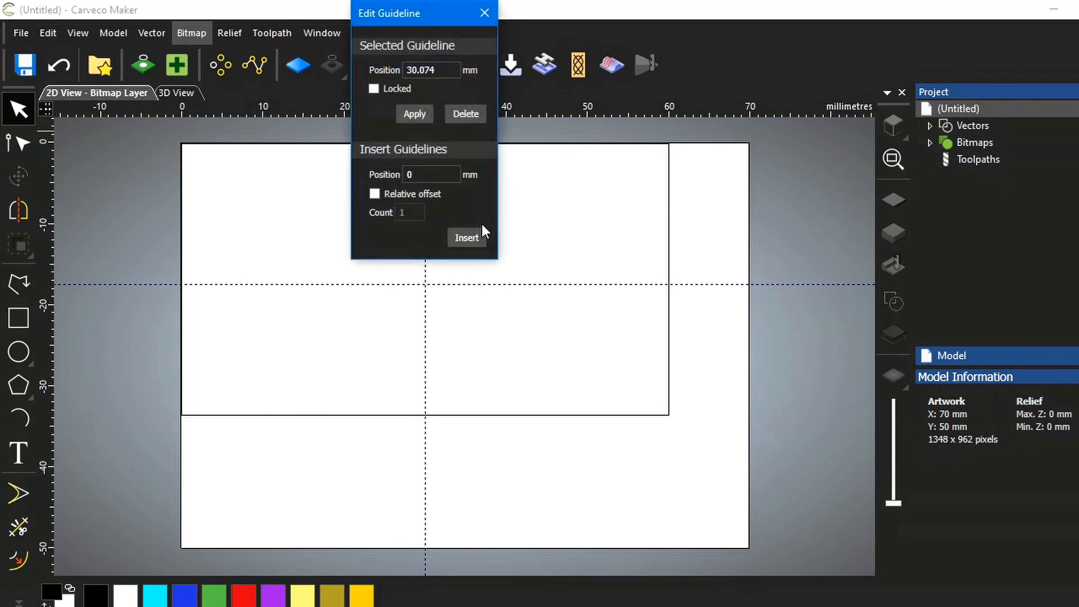
drag(442, 71, 428, 69)
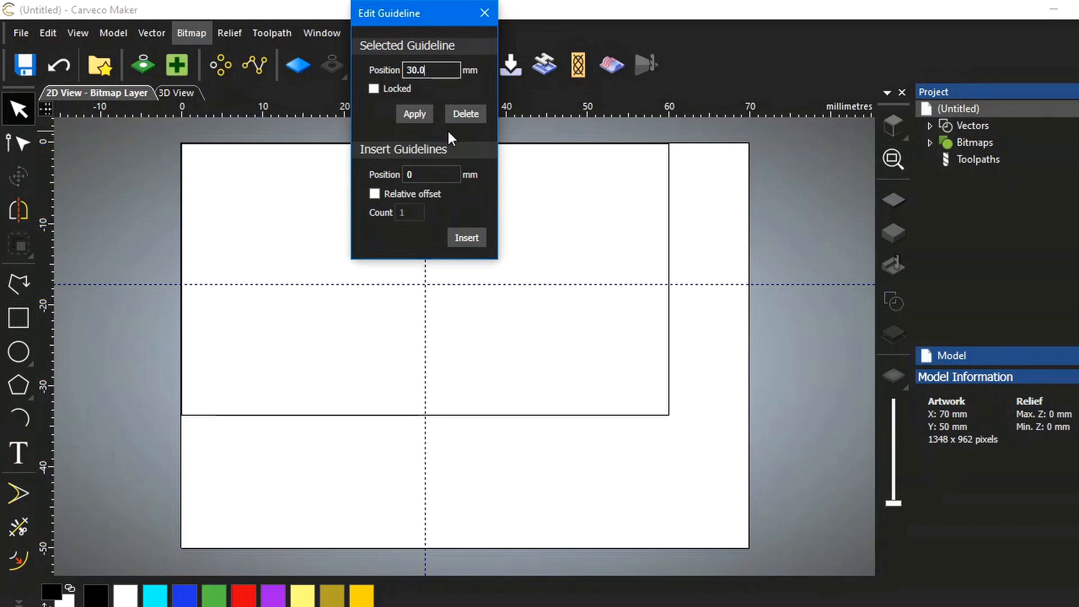
click(420, 112)
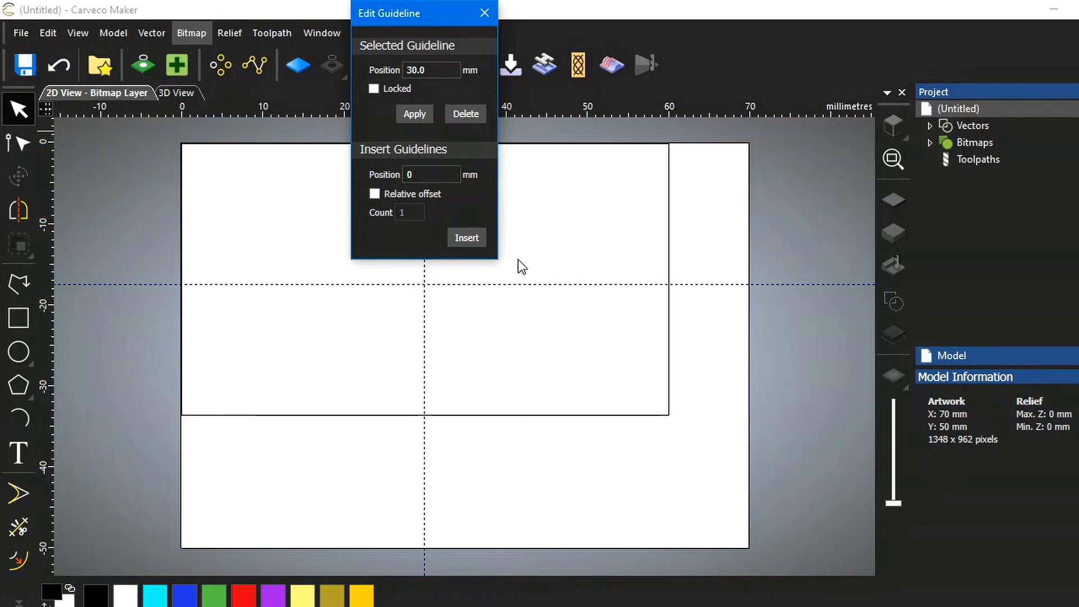
click(487, 13)
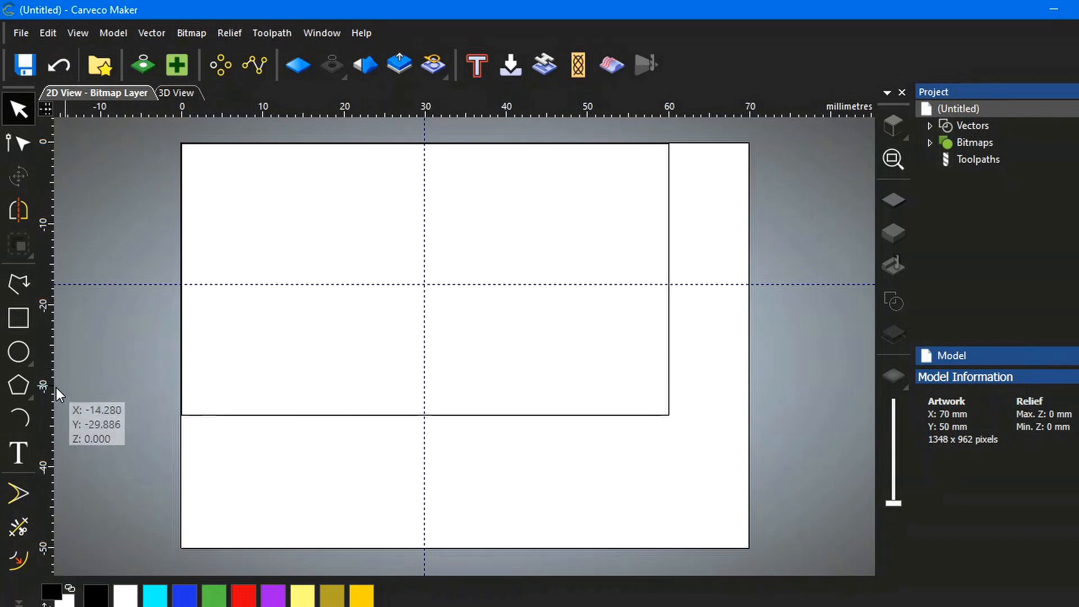
Step: Create a circle of 22.0 mm diameter centred on the intersection of the two guidelines
click(18, 352)
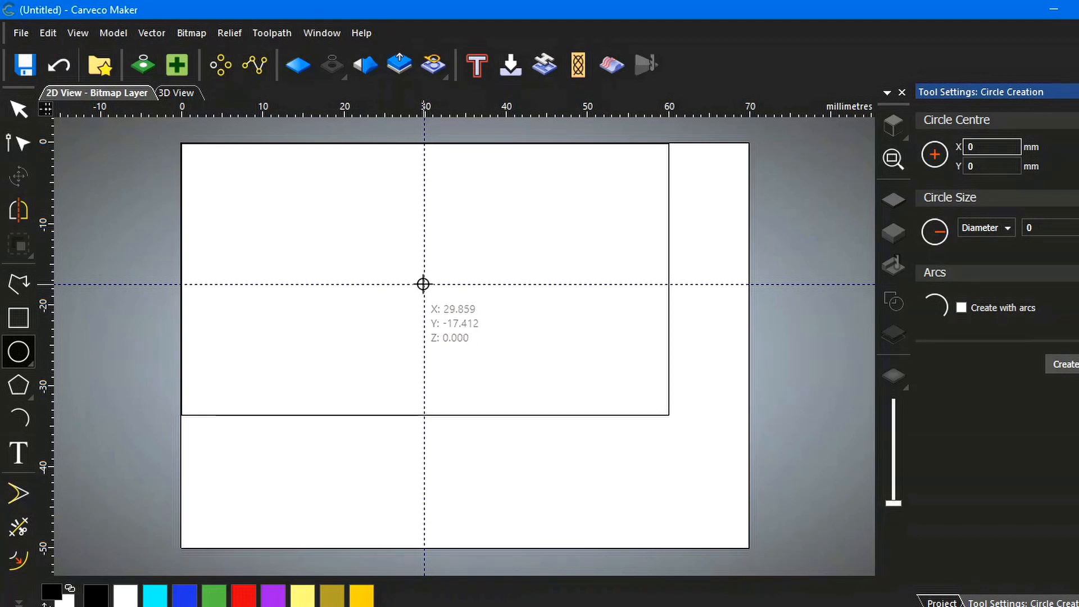
drag(423, 285, 484, 335)
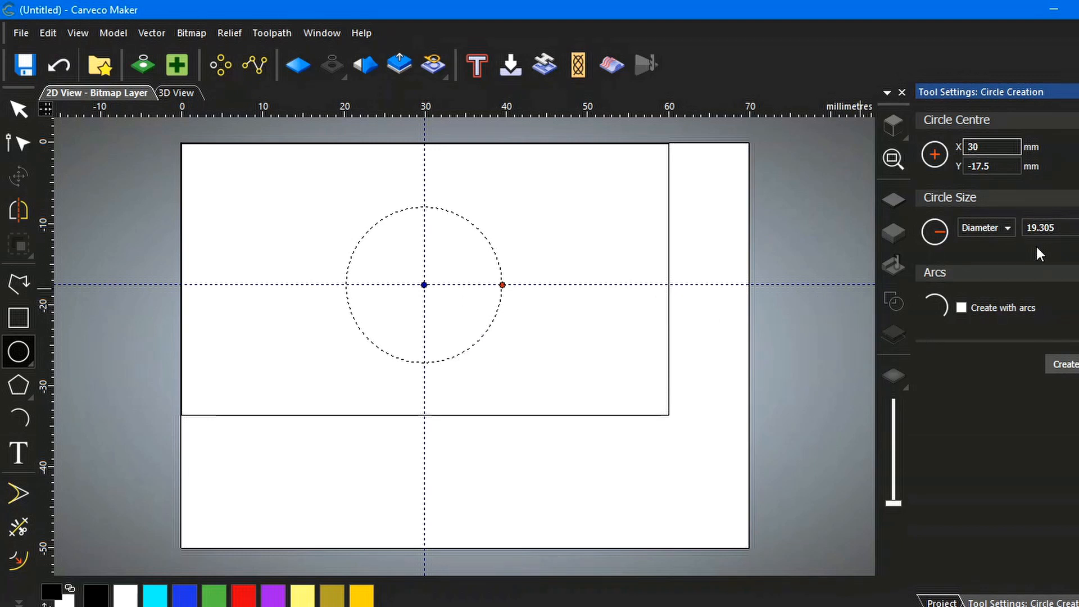
click(1058, 228)
drag(1058, 227, 1027, 228)
click(1070, 364)
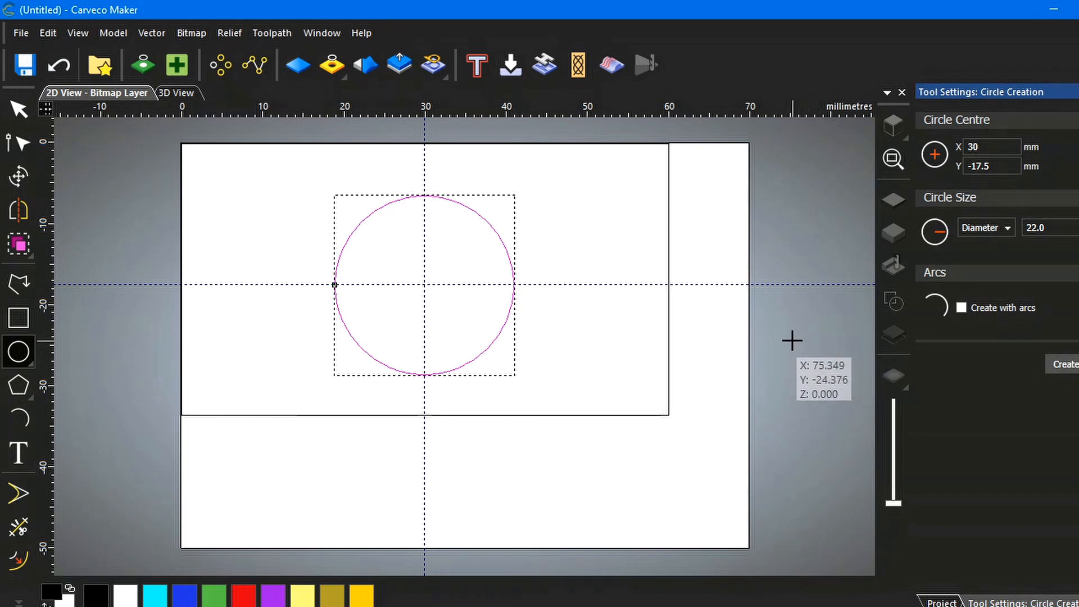
Step: Place a small circle on the horizontal guideline to the right of the large circle, with its centre X set to 46.75 mm
key(Escape)
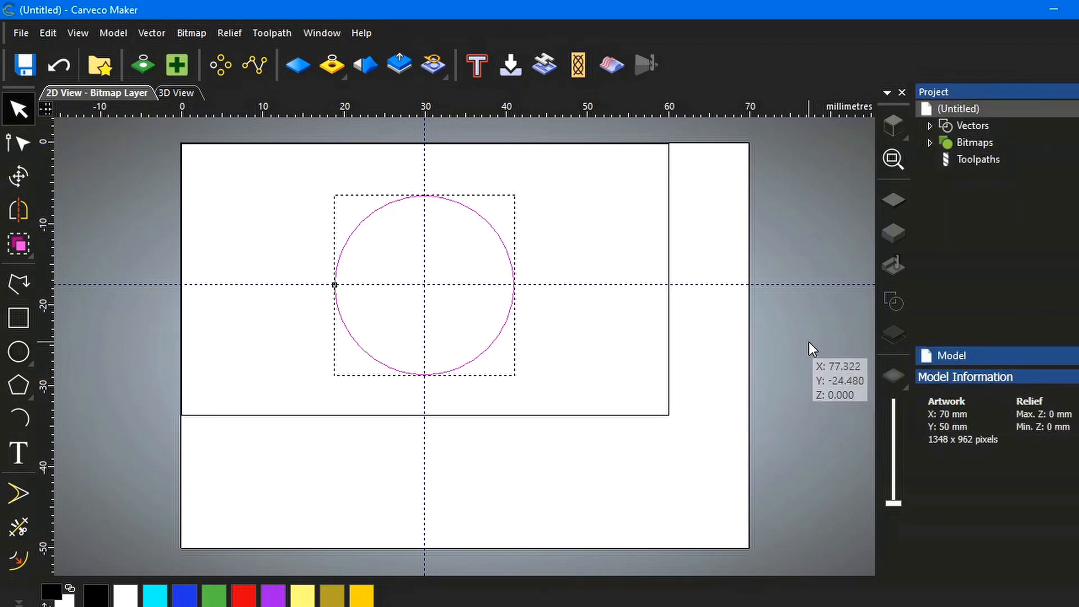
click(808, 341)
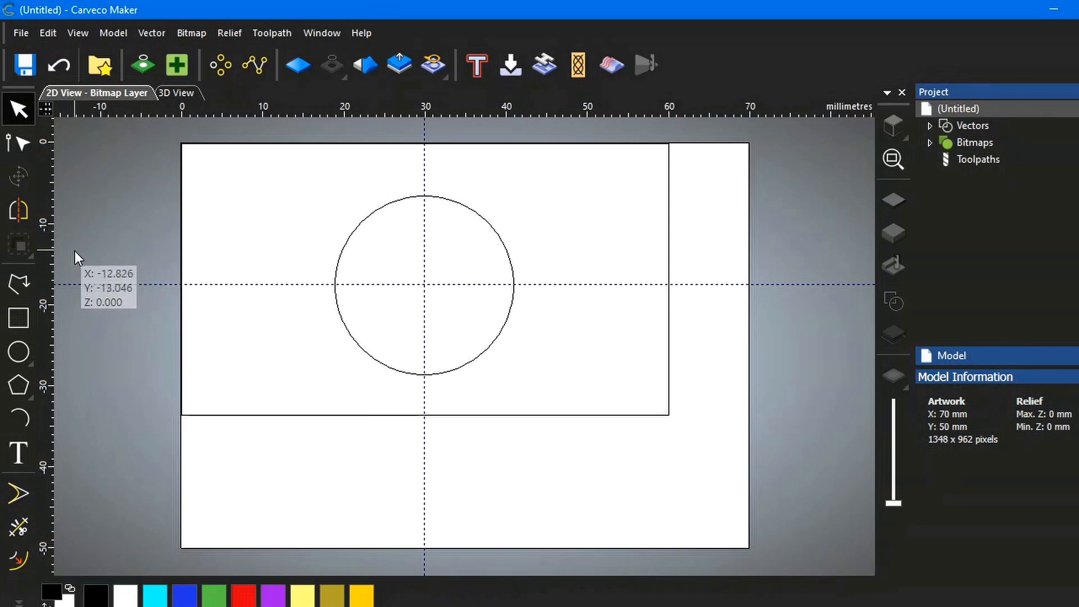
click(18, 351)
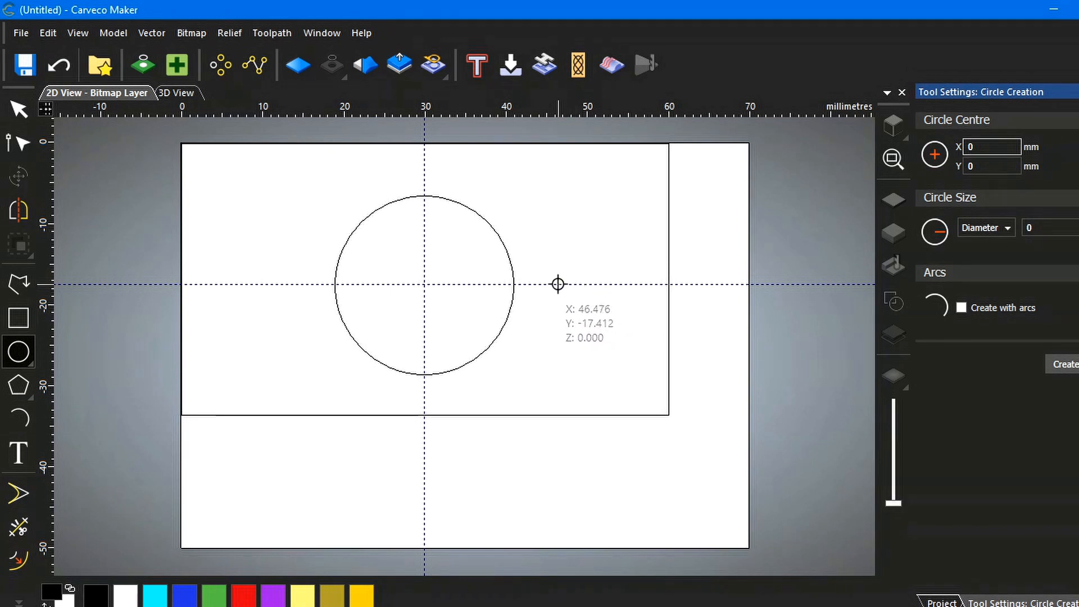
drag(560, 285, 569, 284)
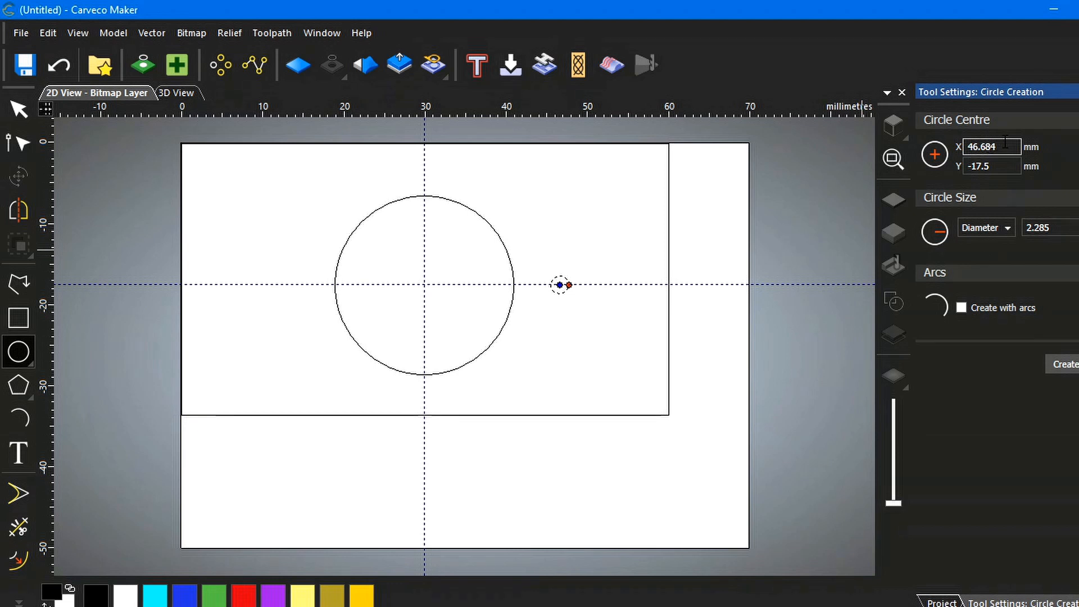
drag(992, 147, 982, 147)
text(75)
click(972, 167)
key(BackSpace)
Step: Set the small circle's diameter to 3.0 mm, create it and deselect it
click(1053, 228)
drag(1049, 228, 1024, 228)
click(1023, 228)
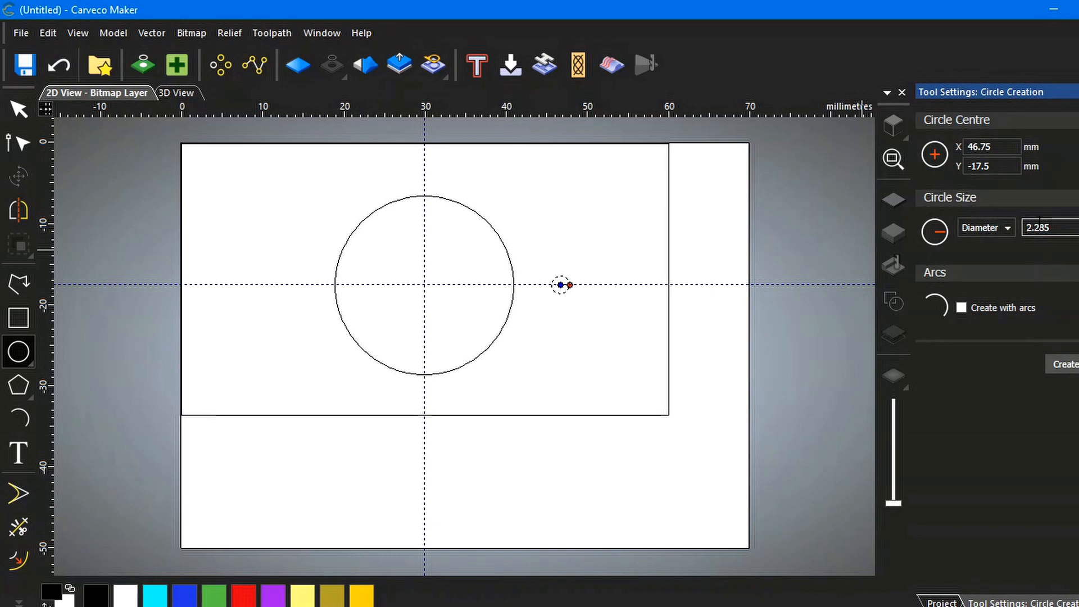
drag(1053, 227, 1030, 229)
text(3.0)
click(1067, 362)
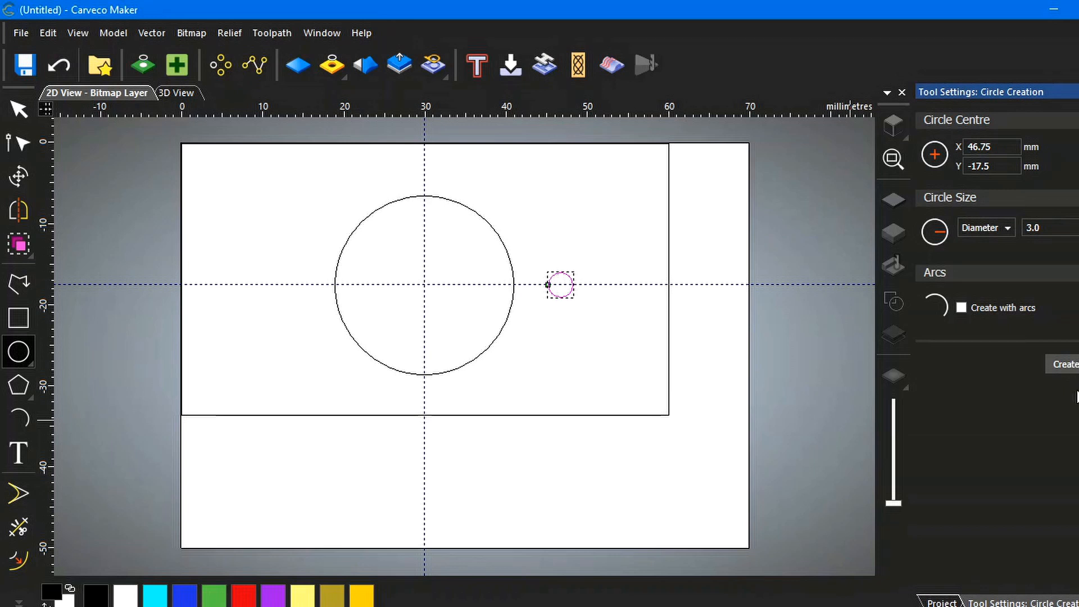
key(Escape)
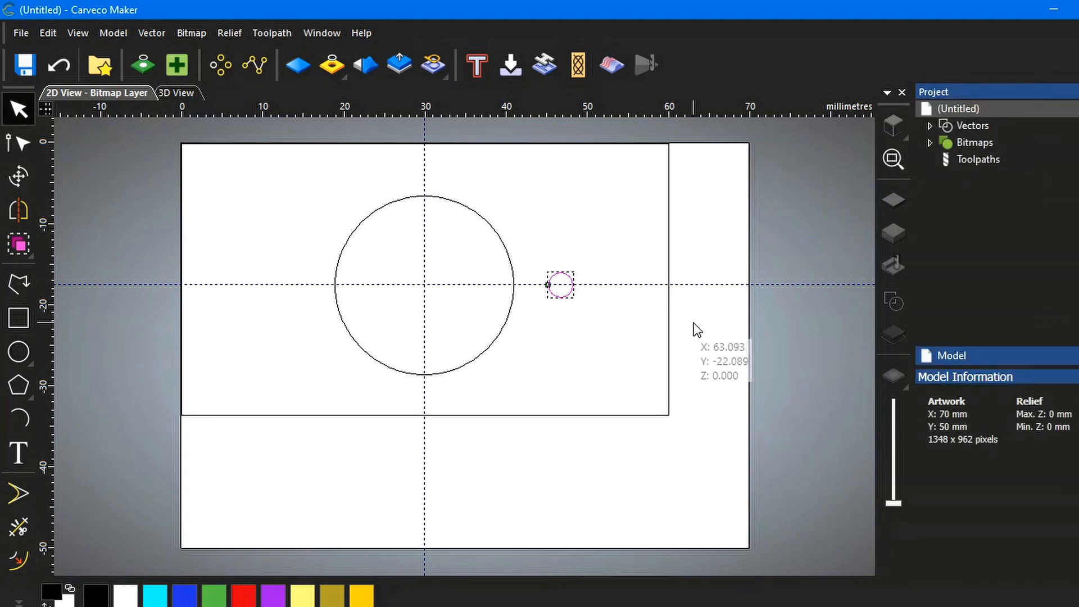
click(794, 325)
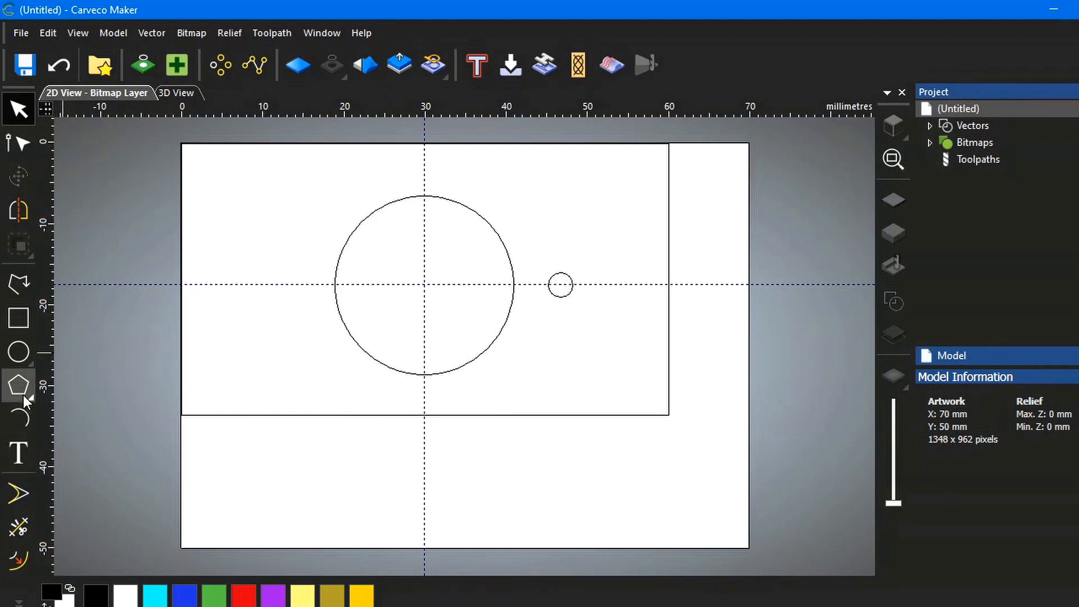
Step: Create a 3.0 mm diameter circle on the horizontal guideline left of the large circle, centred at X 13.25, Y -17.5 mm
click(24, 346)
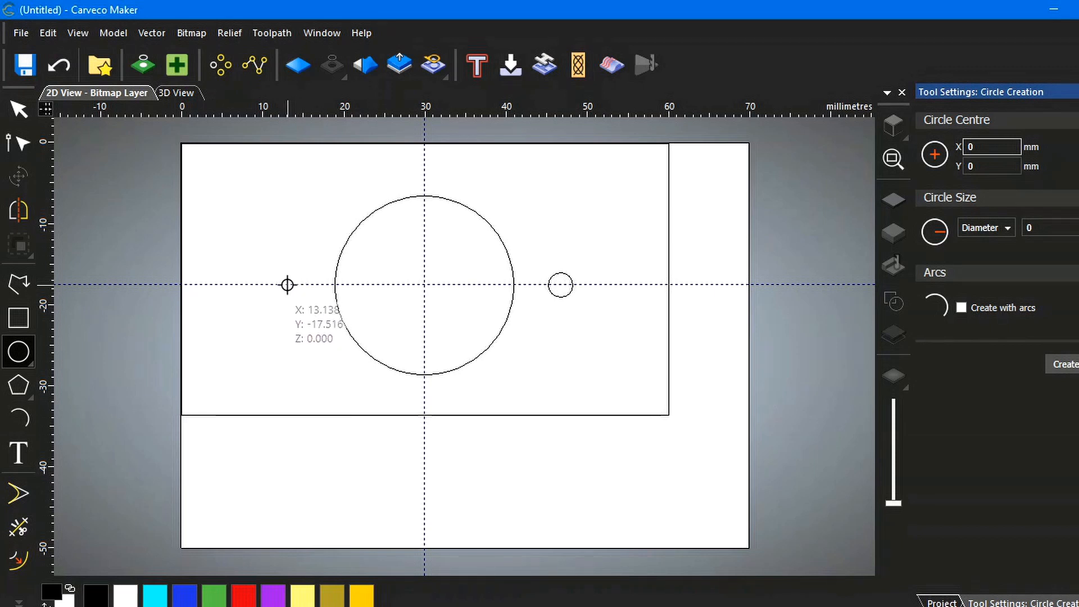
drag(287, 285, 292, 291)
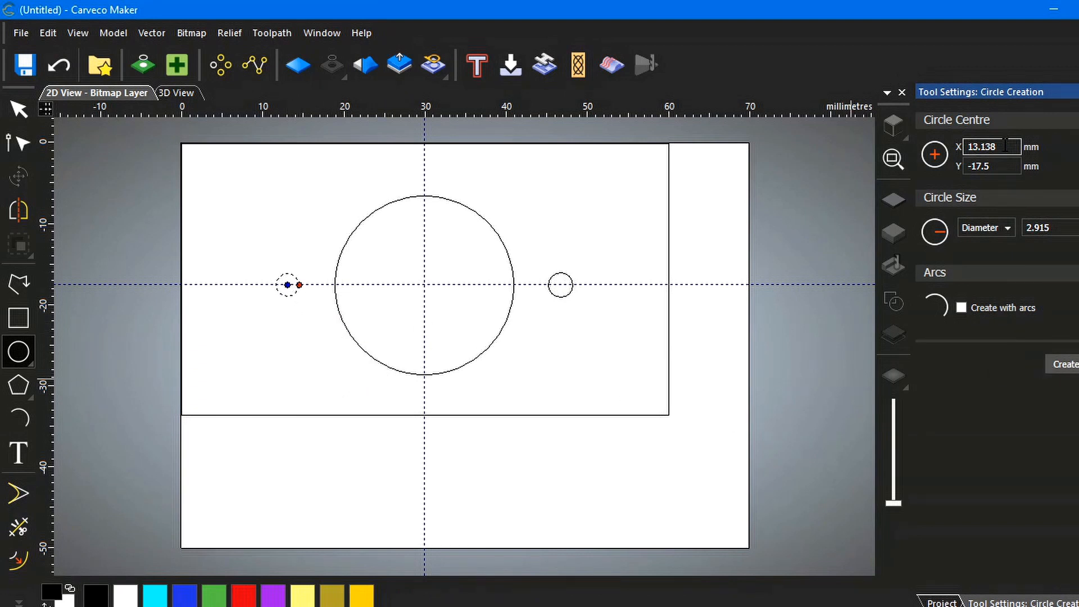
drag(1001, 148, 988, 146)
click(979, 169)
click(1049, 229)
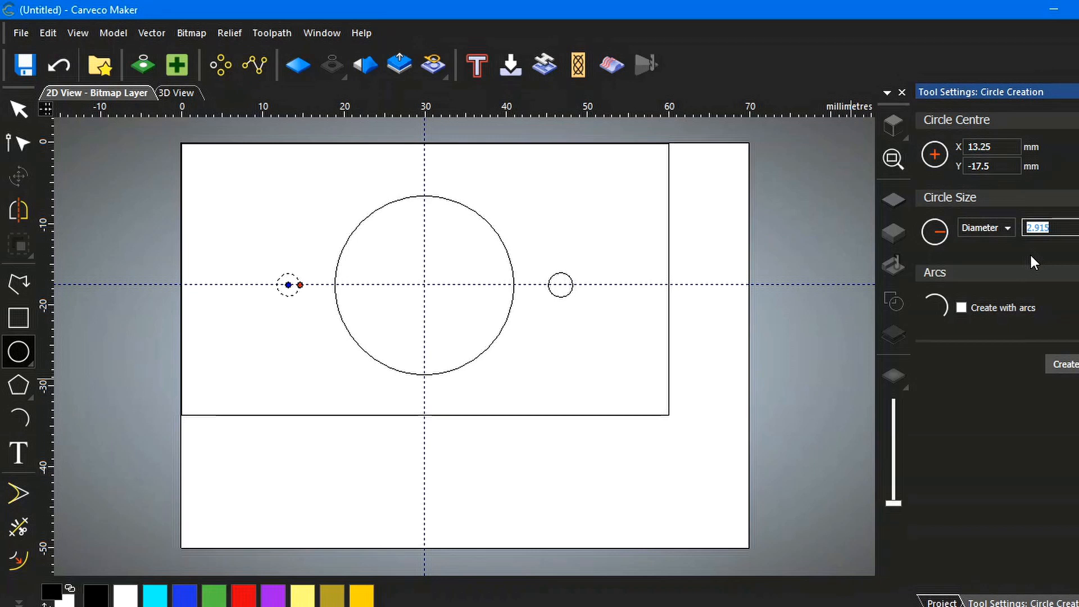
text(3)
click(1069, 366)
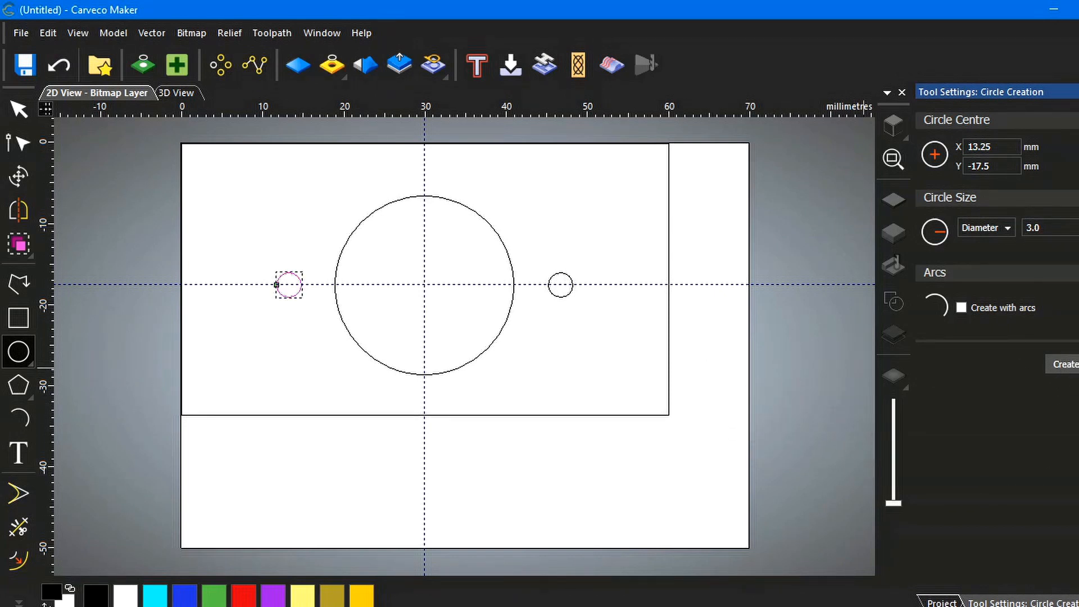
click(1077, 364)
click(771, 311)
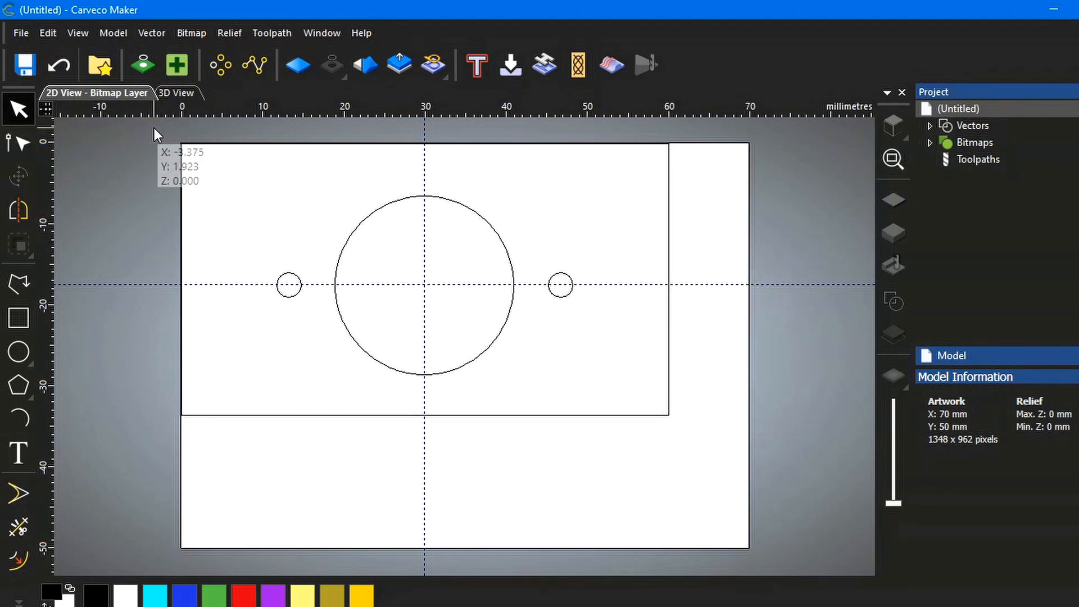
Step: Move the rectangle and its three circles together so the large circle's centre lies at about X 32.7, Y -25.4 mm
drag(144, 129, 714, 448)
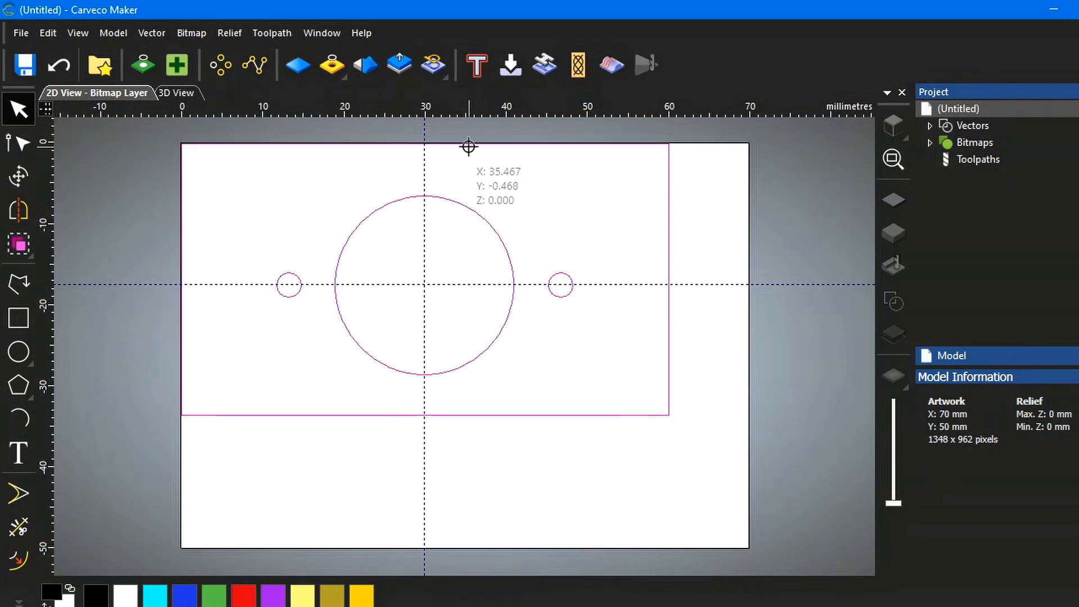
drag(498, 144, 521, 208)
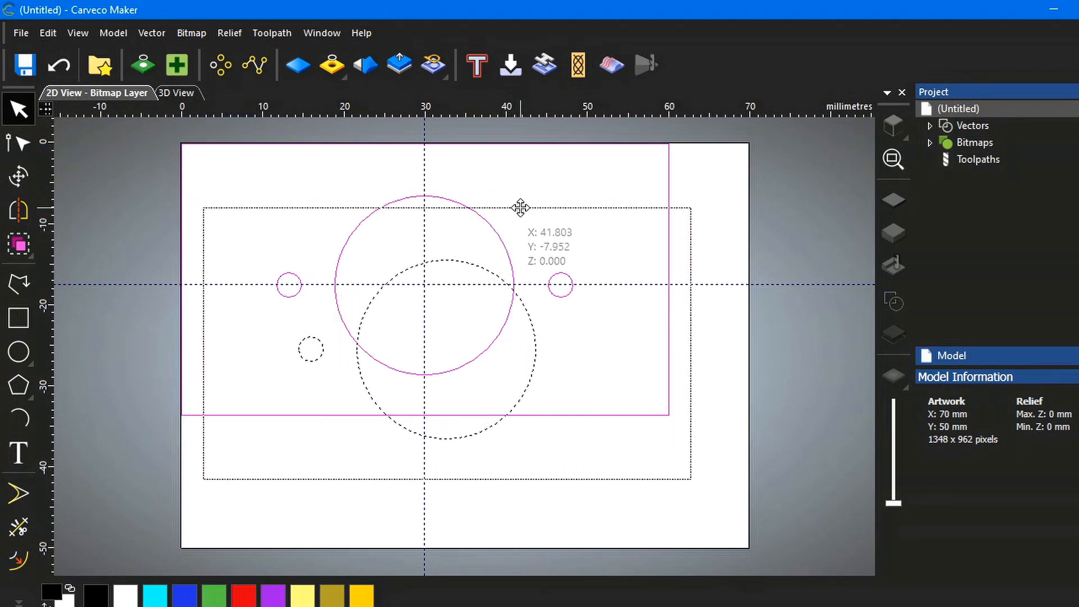
drag(520, 208, 520, 209)
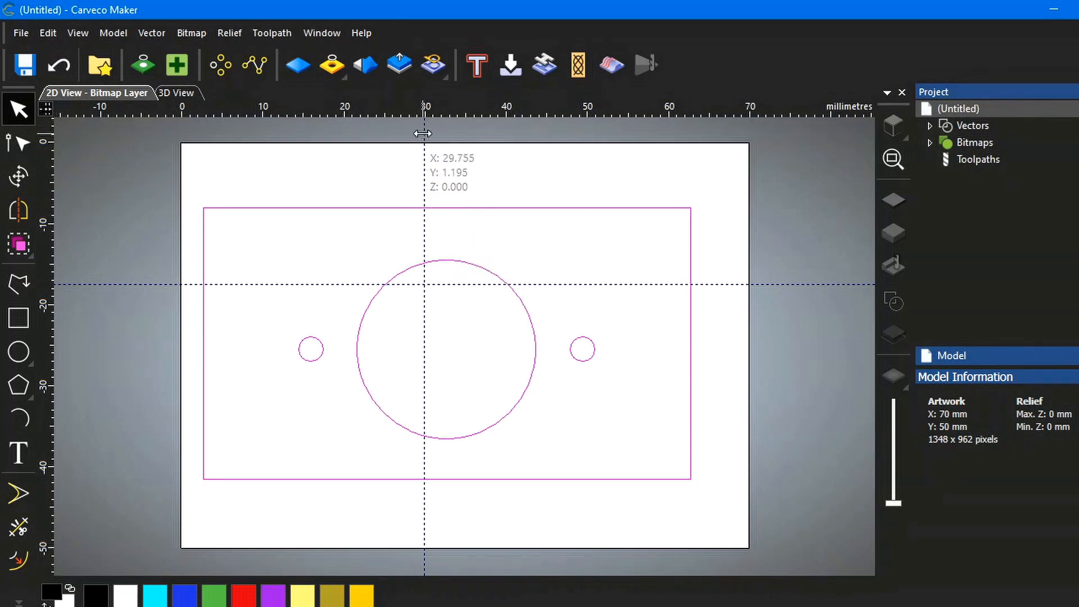
click(772, 206)
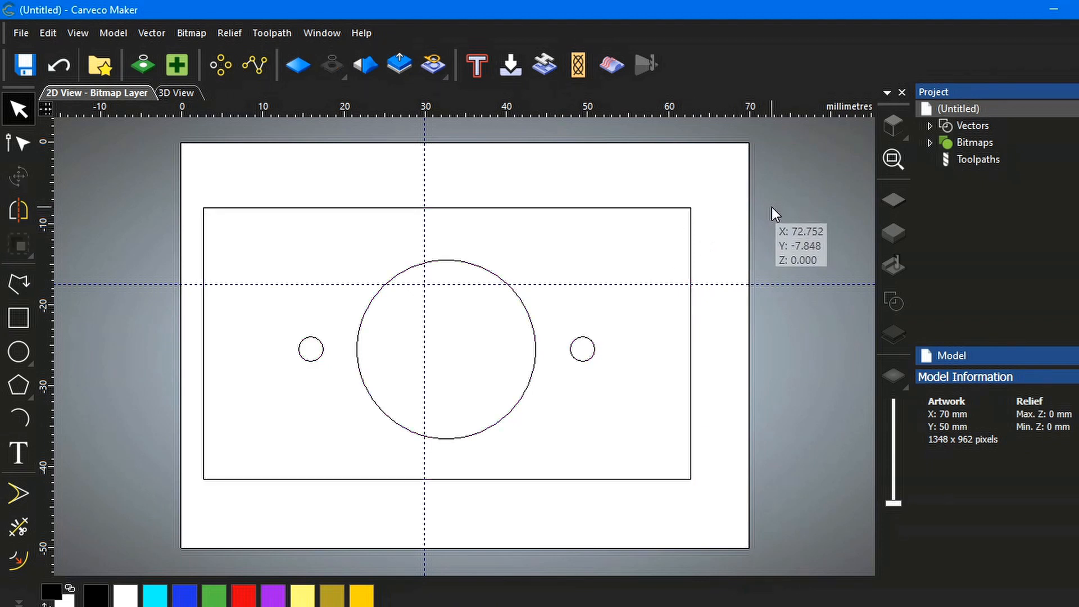
Step: Delete the vertical and horizontal guidelines
right_click(425, 127)
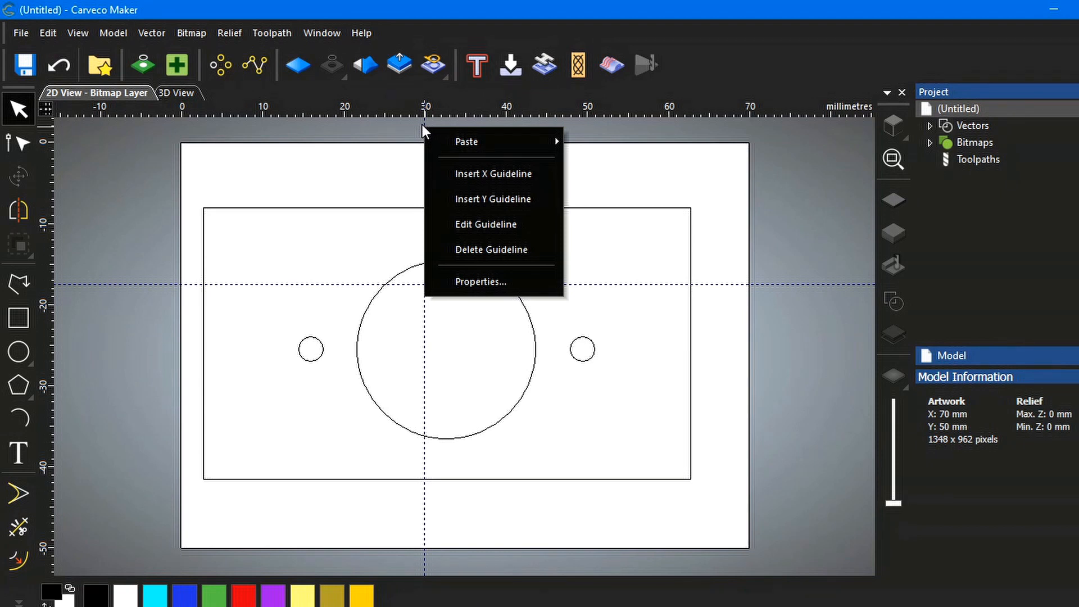
click(493, 251)
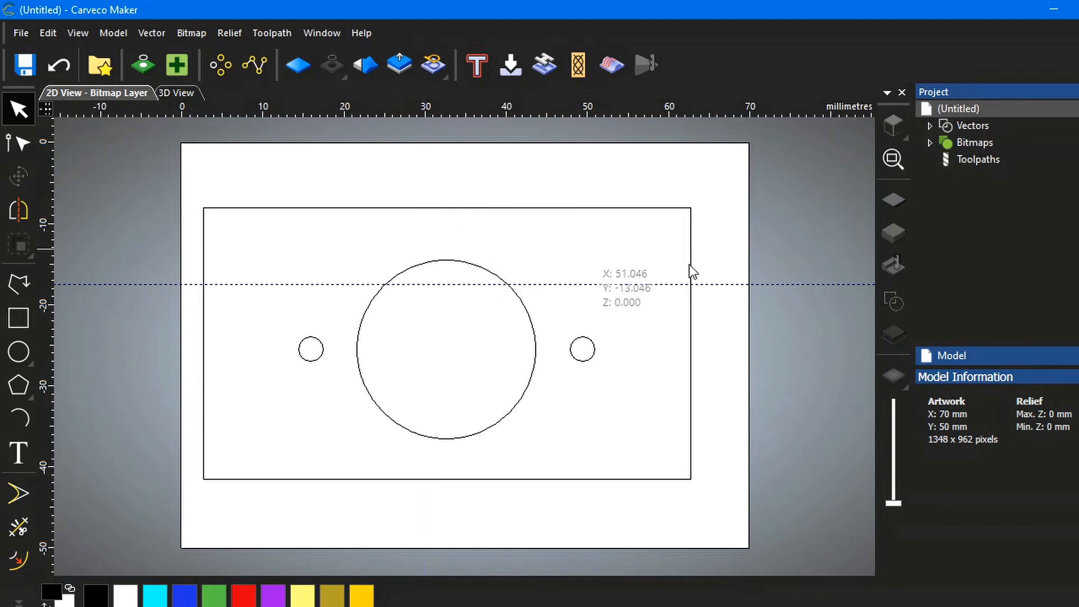
right_click(811, 282)
click(808, 281)
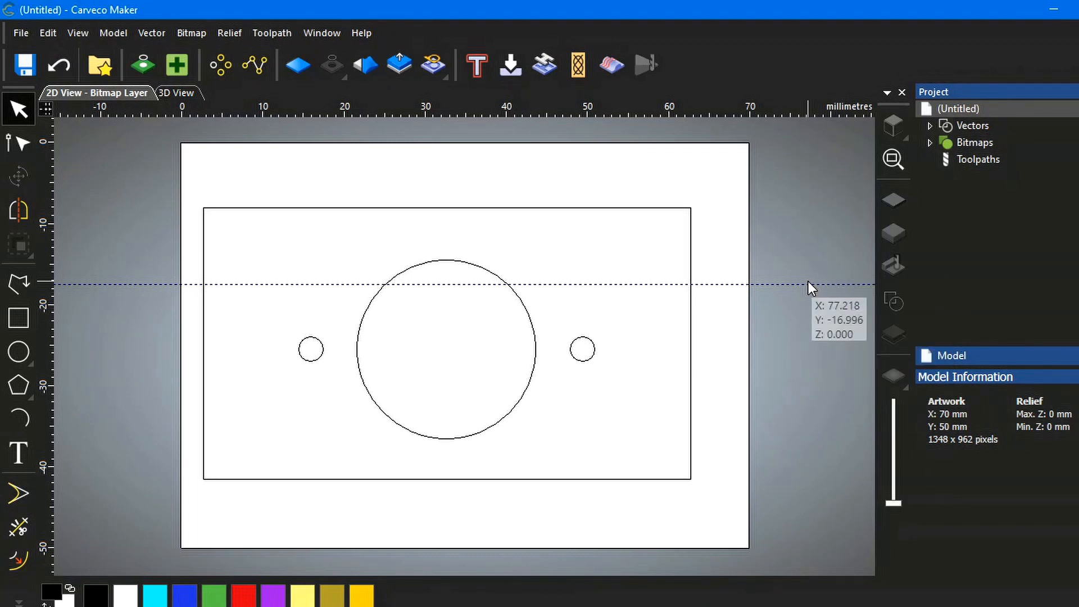
right_click(809, 281)
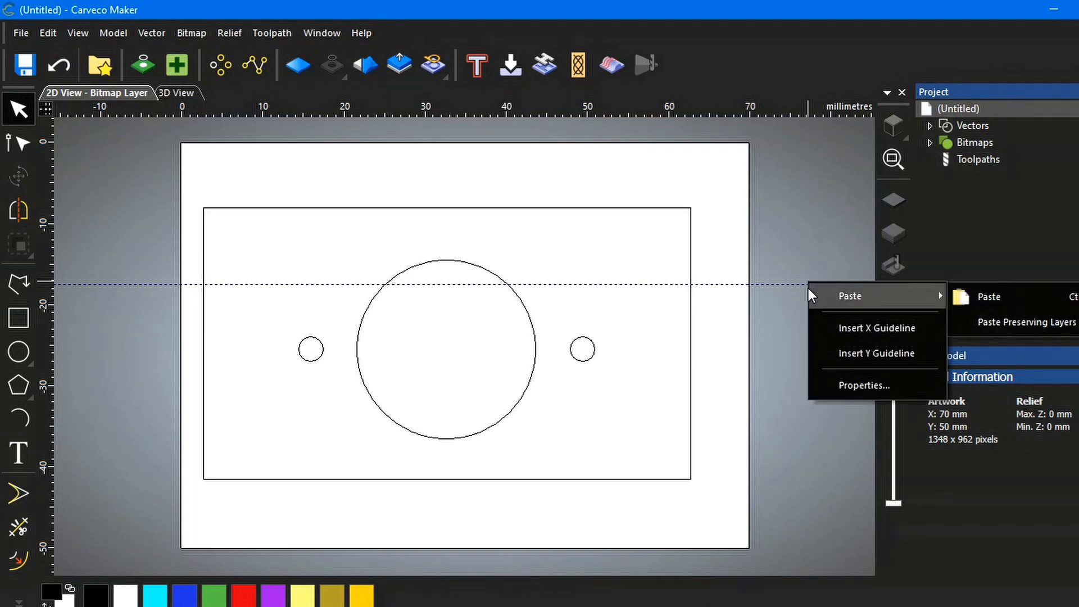
click(802, 284)
right_click(801, 283)
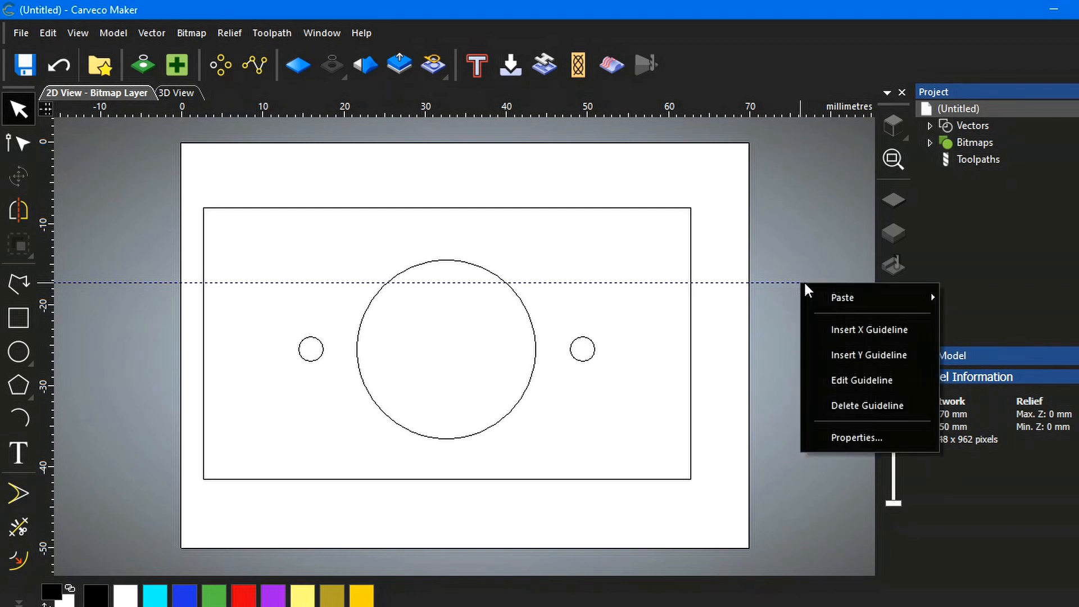
click(845, 411)
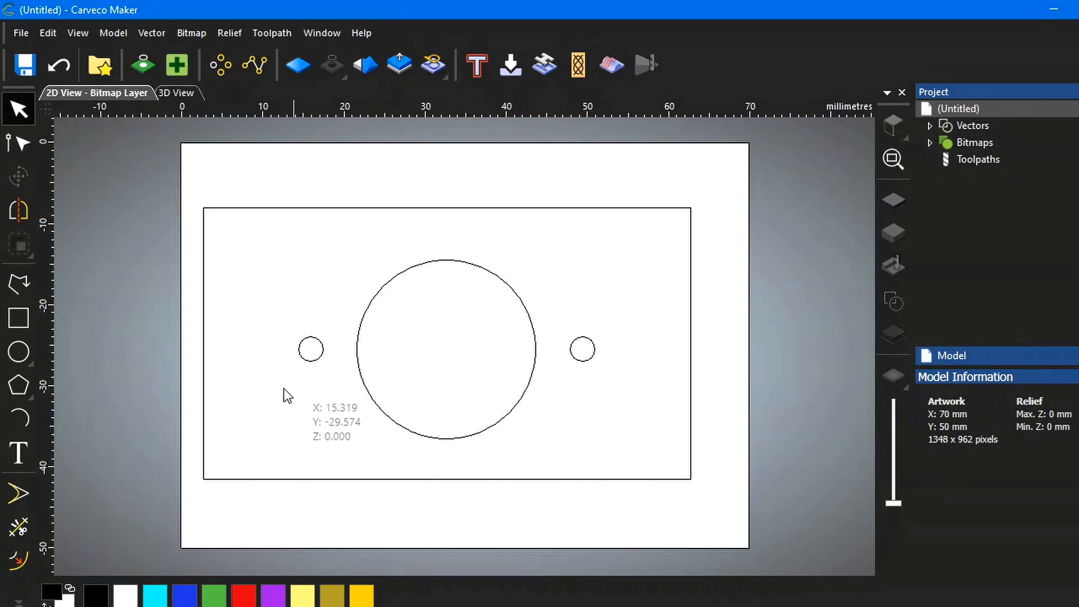
Step: Create a 6.0 mm diameter circle concentric with the large circle, centred at X 32.7, Y -25.4 mm
click(19, 353)
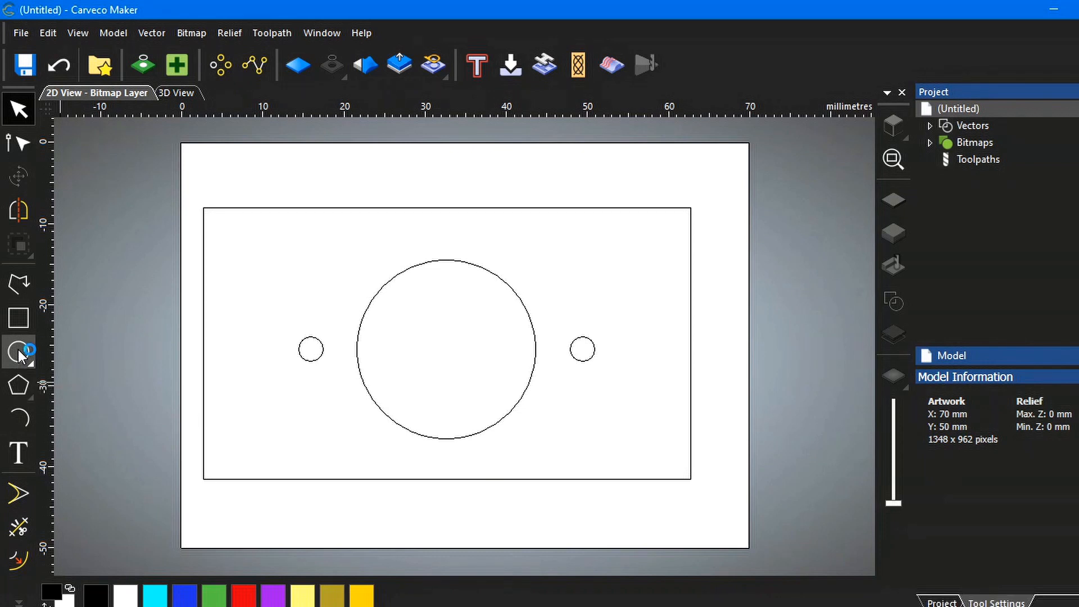
click(446, 349)
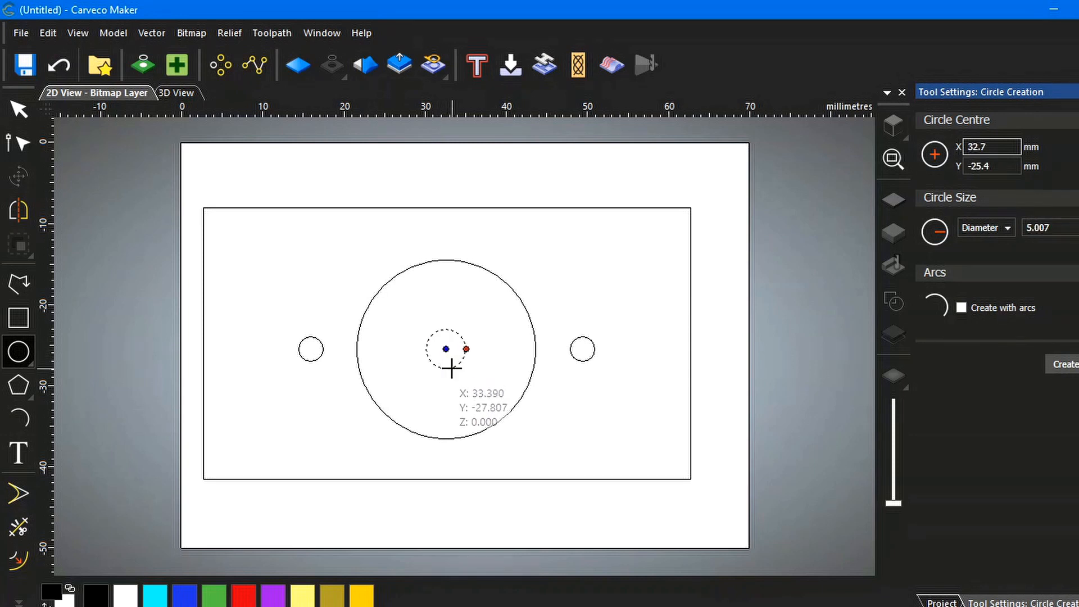
click(449, 368)
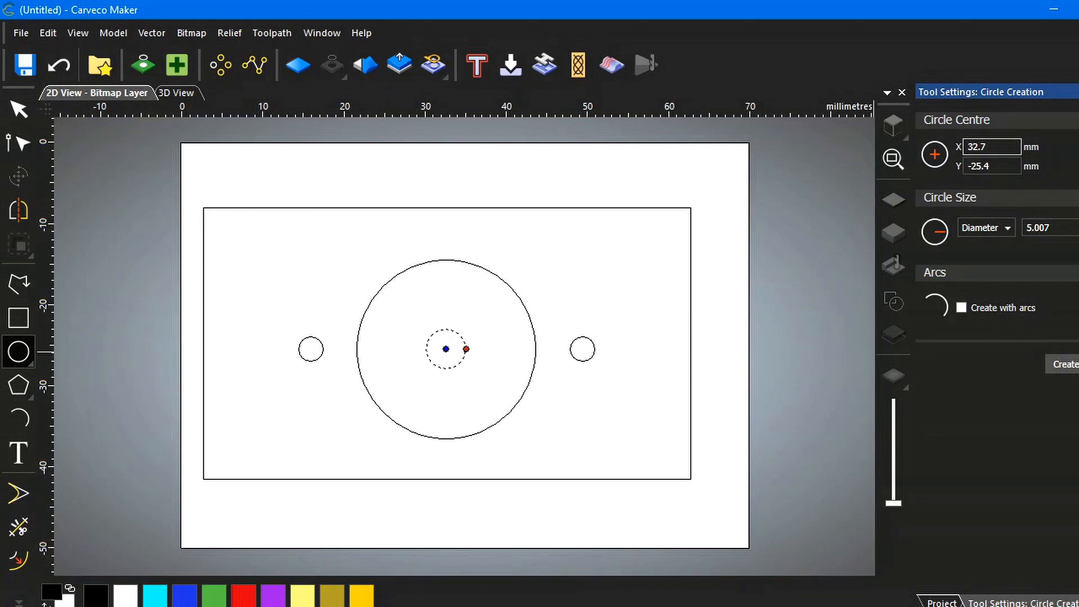
drag(1054, 228, 1035, 228)
click(1061, 366)
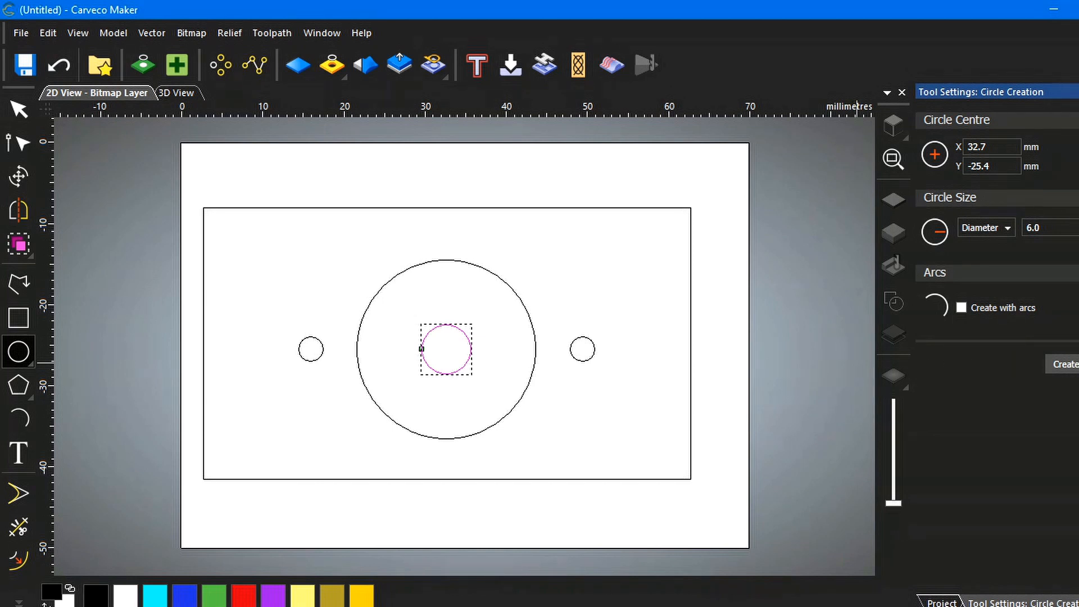
key(Escape)
click(842, 365)
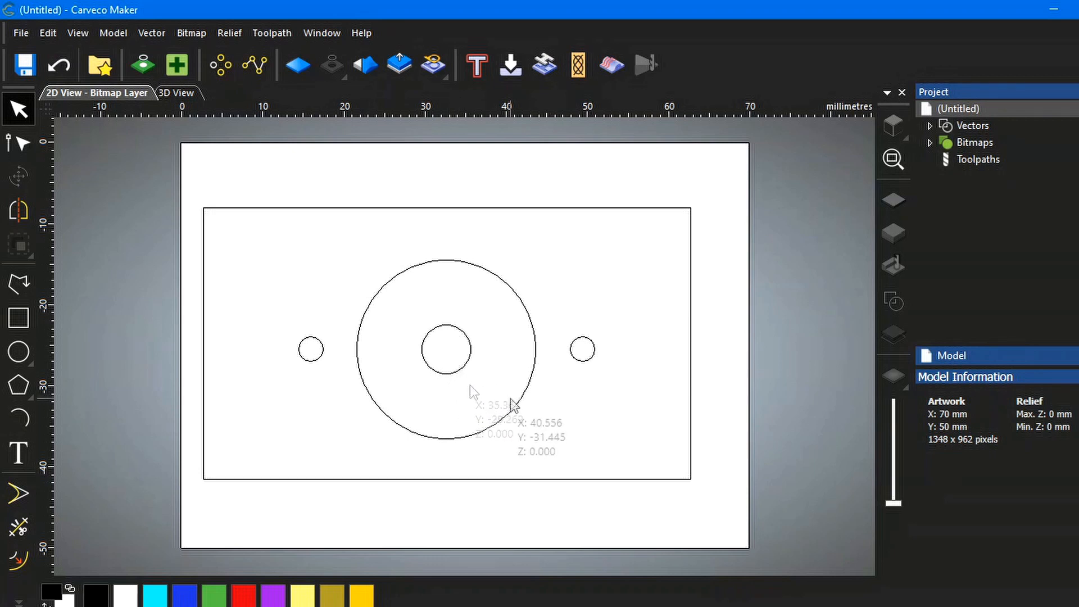
Step: Start a Drilling toolpath for the two 3 mm circles with a finish depth of 22 and a plunge clearance of 1
click(323, 348)
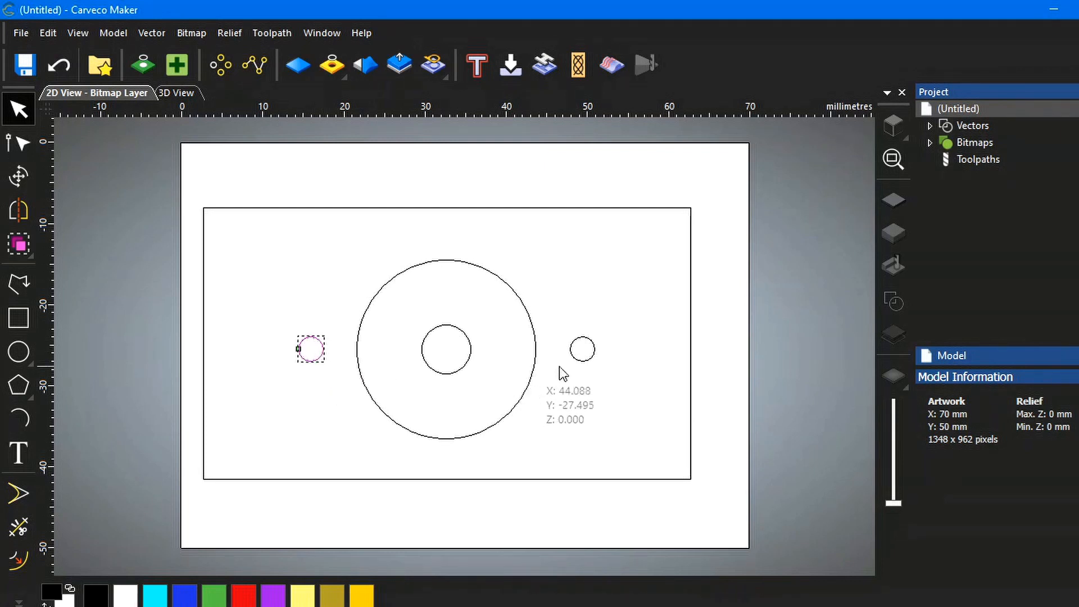
shift+click(595, 350)
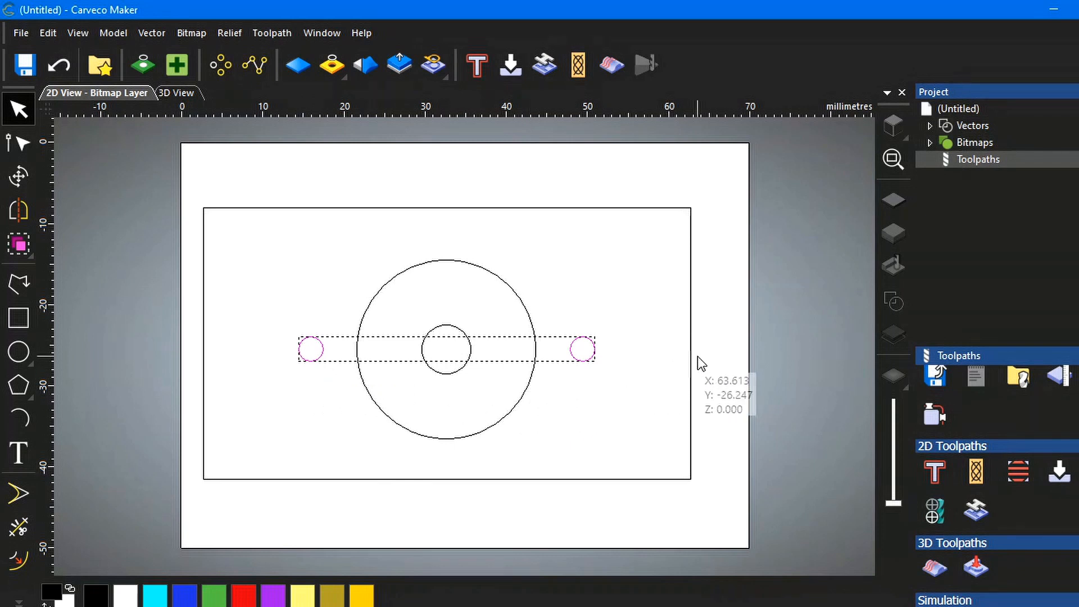
click(935, 508)
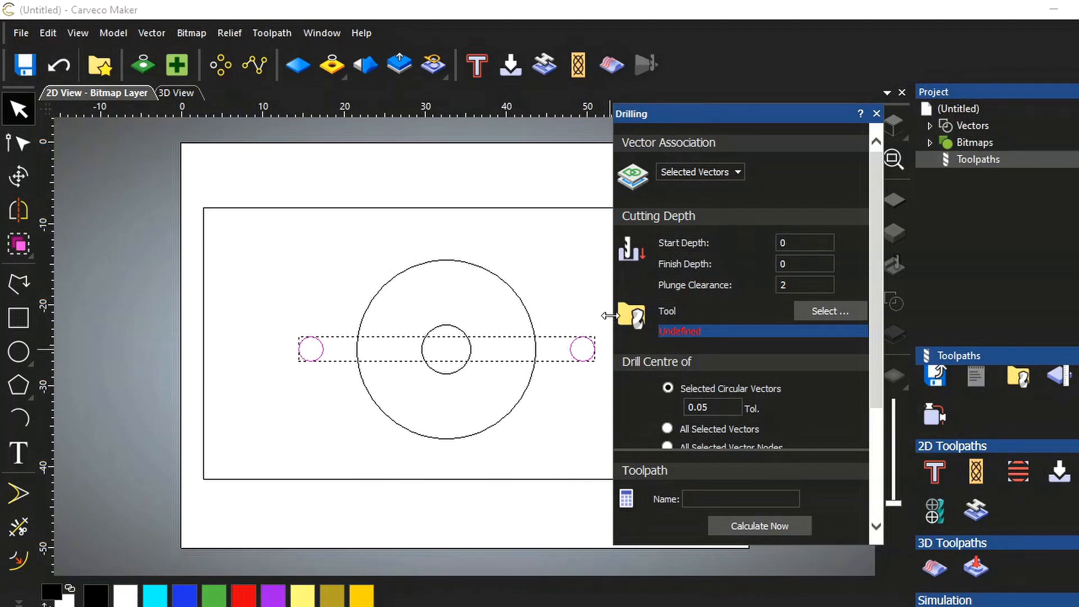
click(801, 264)
double_click(786, 265)
double_click(786, 285)
Step: Assign the End Mill 3 mm from the aluminum Roughing and 2D Finishing group to the drilling toolpath and expand its cutting parameters
click(826, 313)
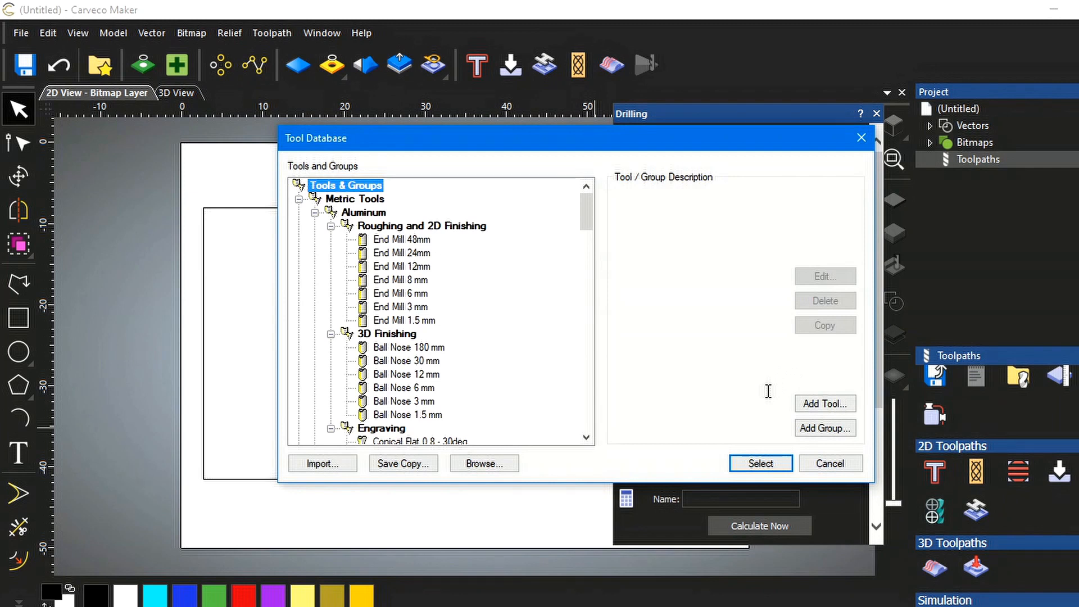
click(401, 307)
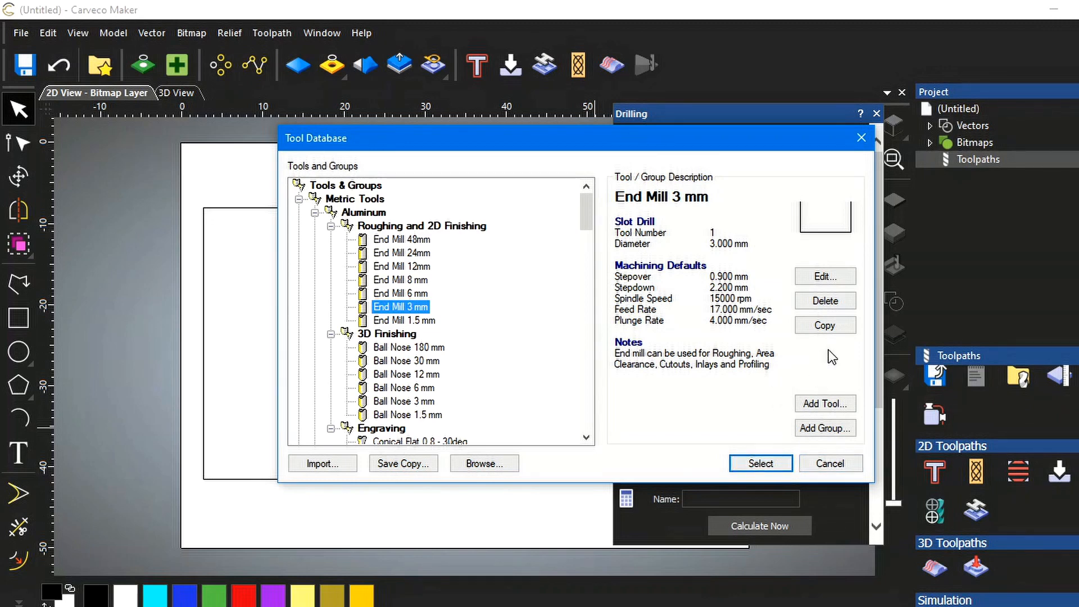
click(766, 462)
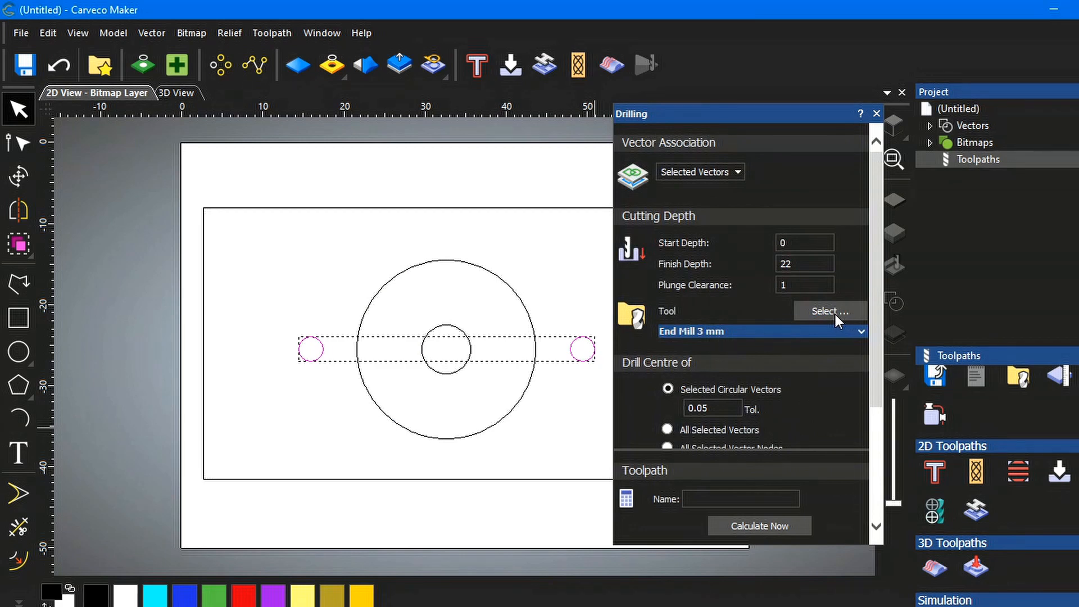
click(860, 331)
scroll(832, 361, down, 3)
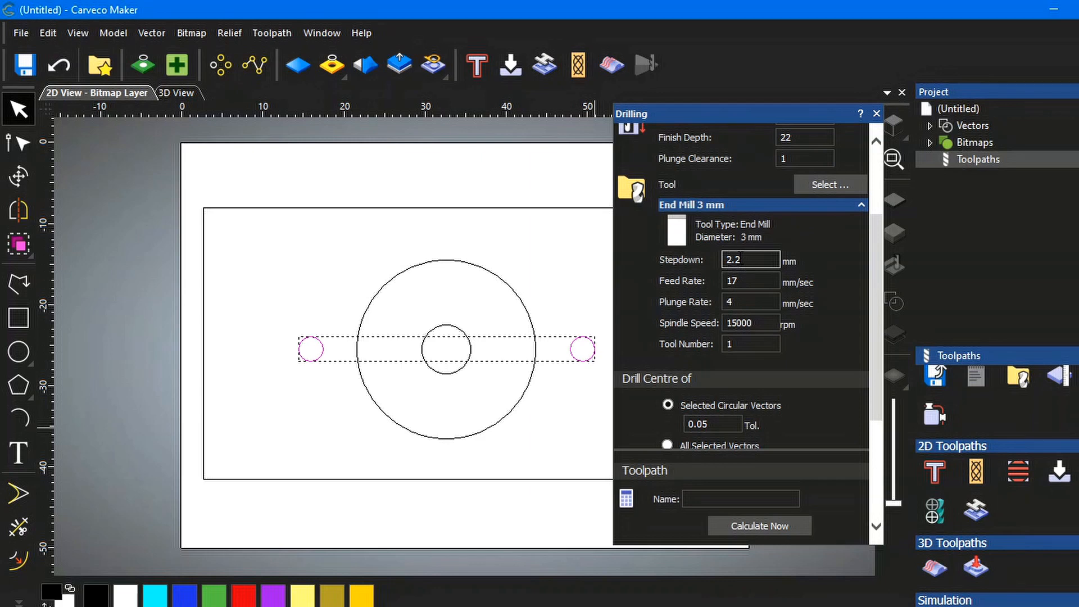
Step: Set the 3 mm end mill's stepdown to 1.0 mm, feed rate to 5.0, plunge rate to 3.0 mm/sec and spindle speed to 4000 rpm
drag(746, 262, 720, 261)
double_click(737, 280)
text(3.0)
drag(736, 306, 724, 303)
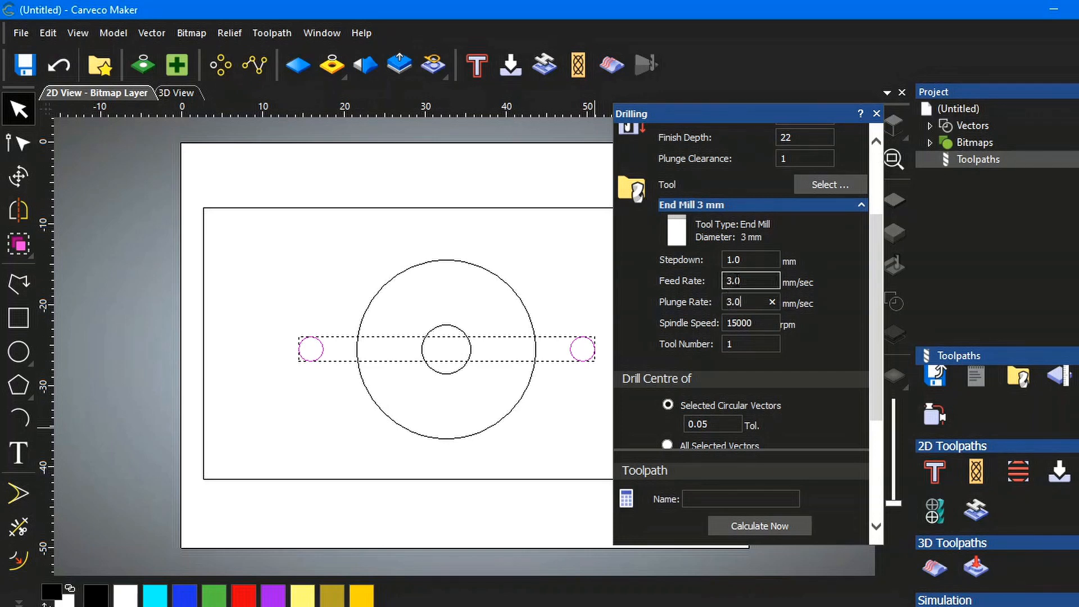
click(728, 280)
drag(757, 322, 720, 324)
scroll(818, 347, down, 2)
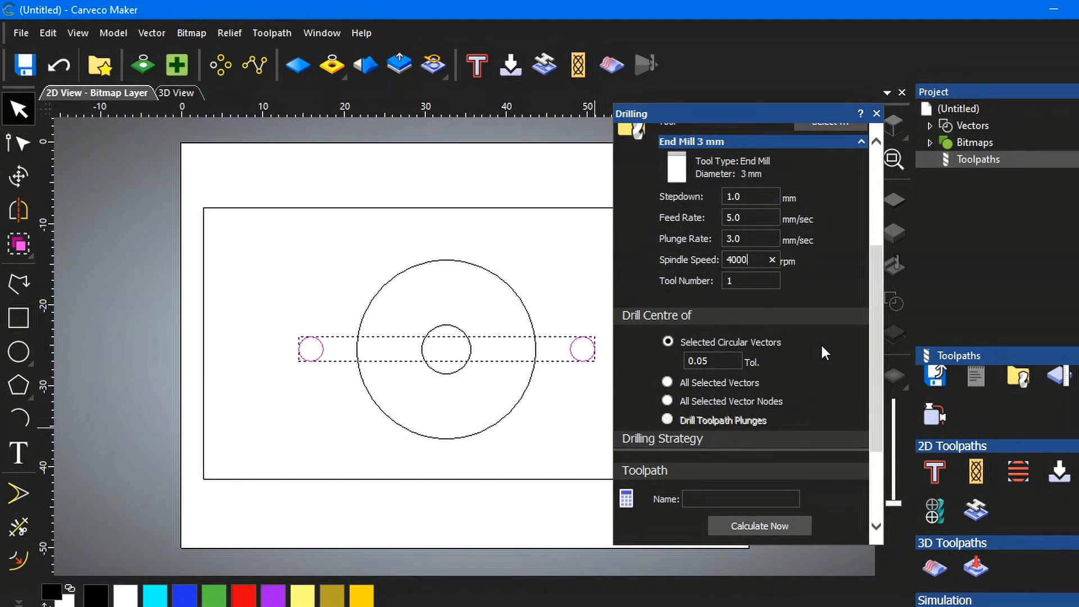
Step: Enable peck drilling for the toolpath of the two 3 mm holes
scroll(822, 349, down, 4)
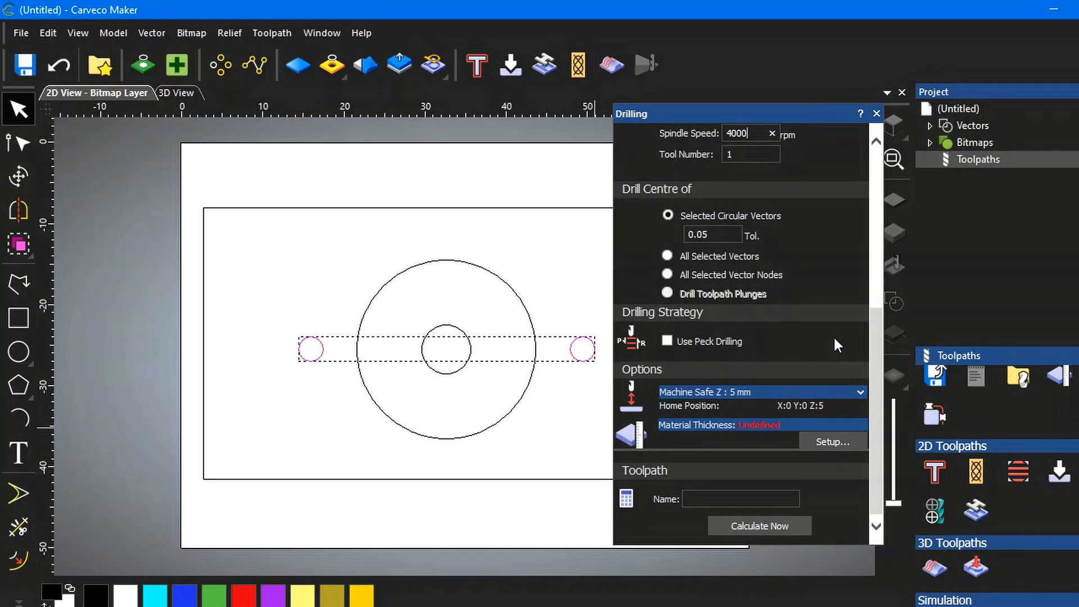
scroll(834, 339, up, 2)
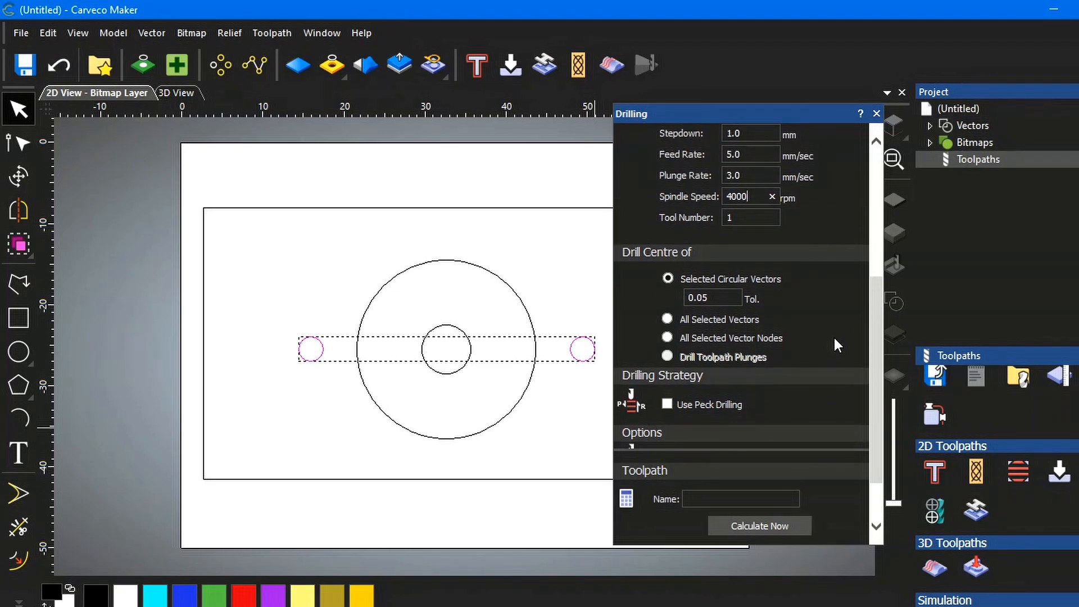
scroll(838, 336, up, 2)
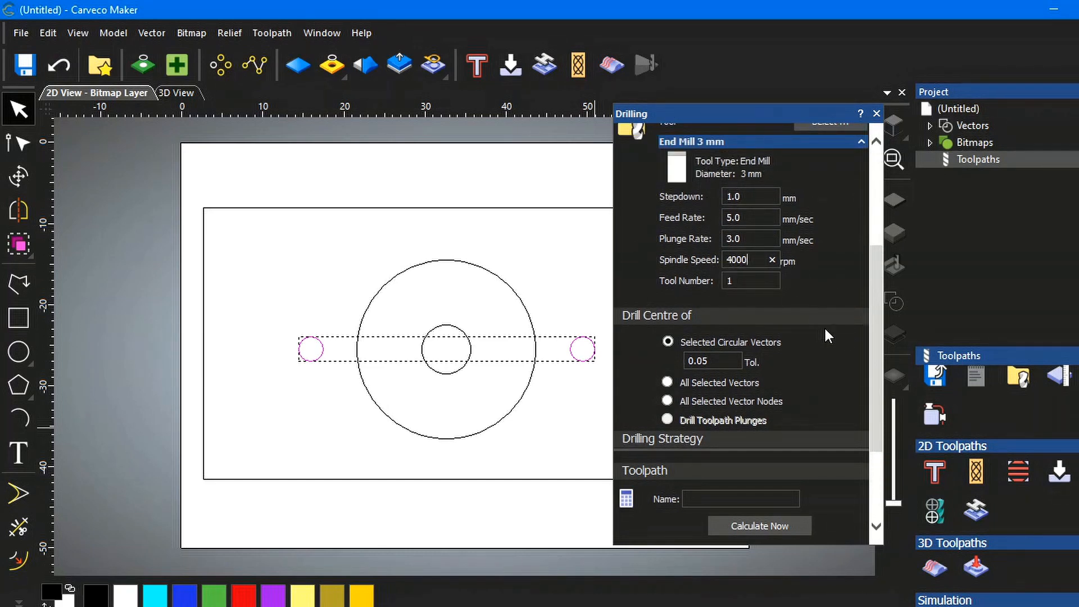
scroll(825, 335, down, 4)
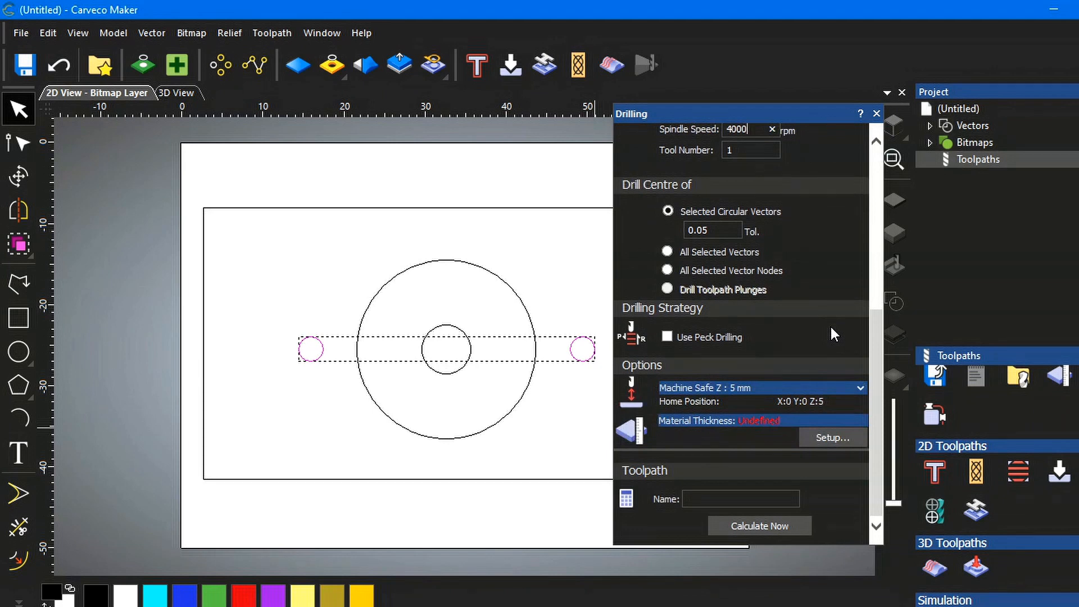
click(667, 336)
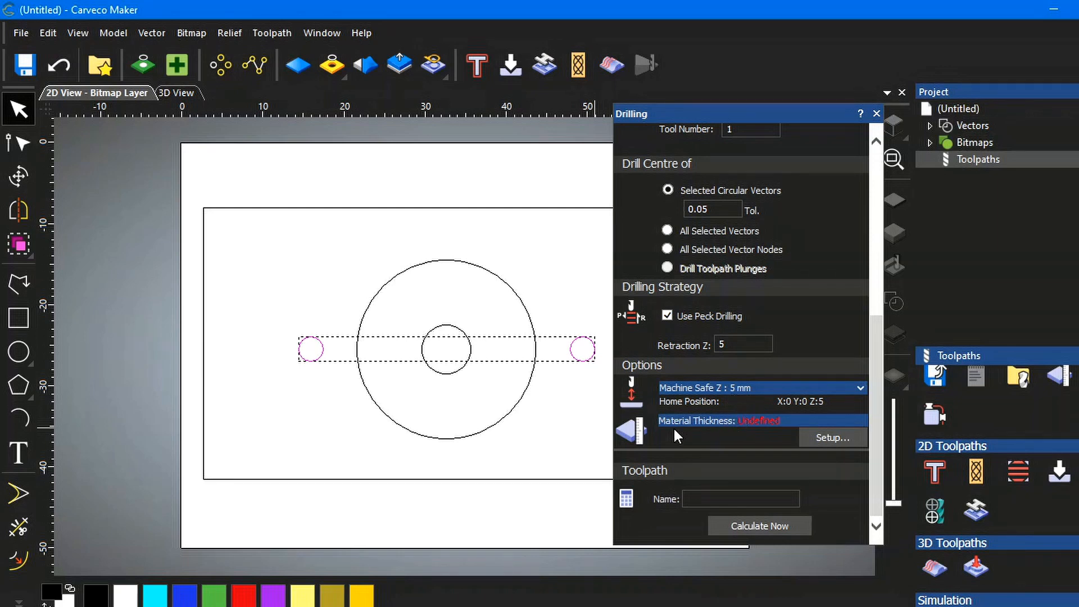
Step: Define the material thickness as 22 mm in the material setup
click(835, 434)
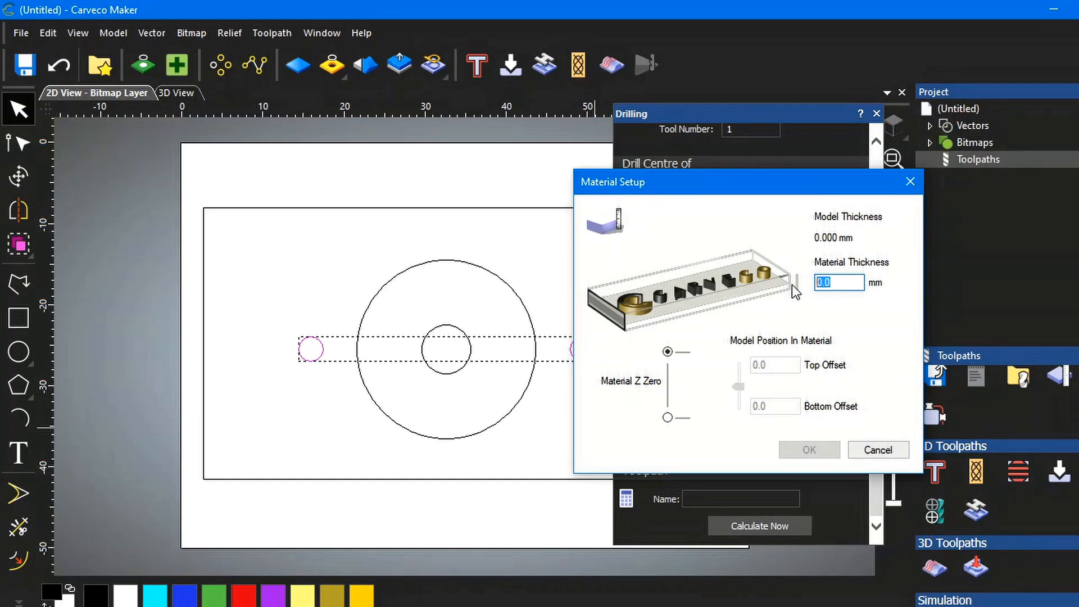
text(22)
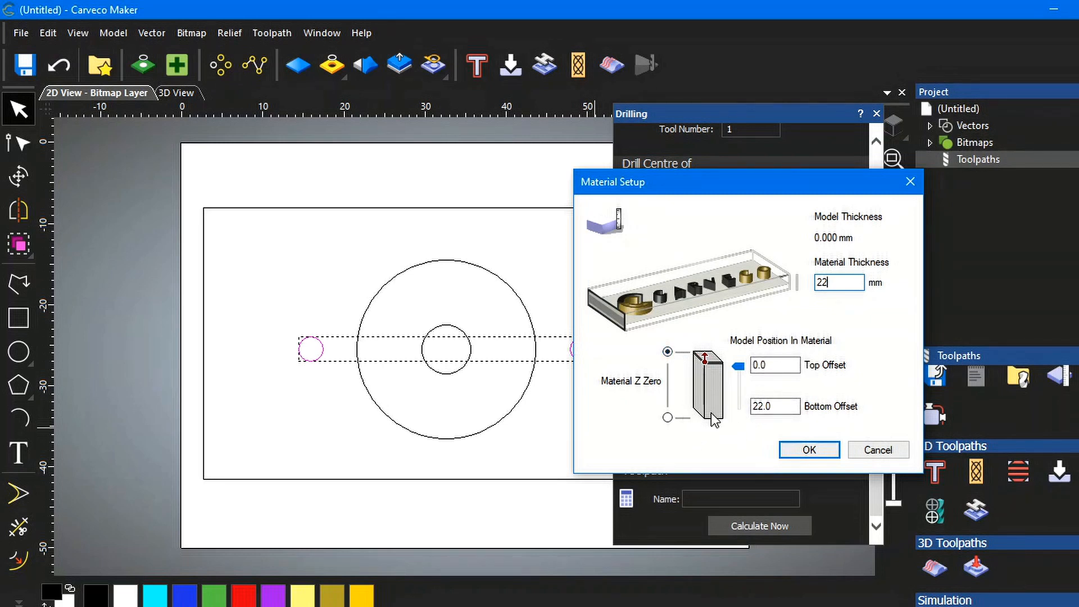
click(815, 451)
Step: Name the drilling toolpath "3mm drill", calculate it and close the drilling settings
click(731, 499)
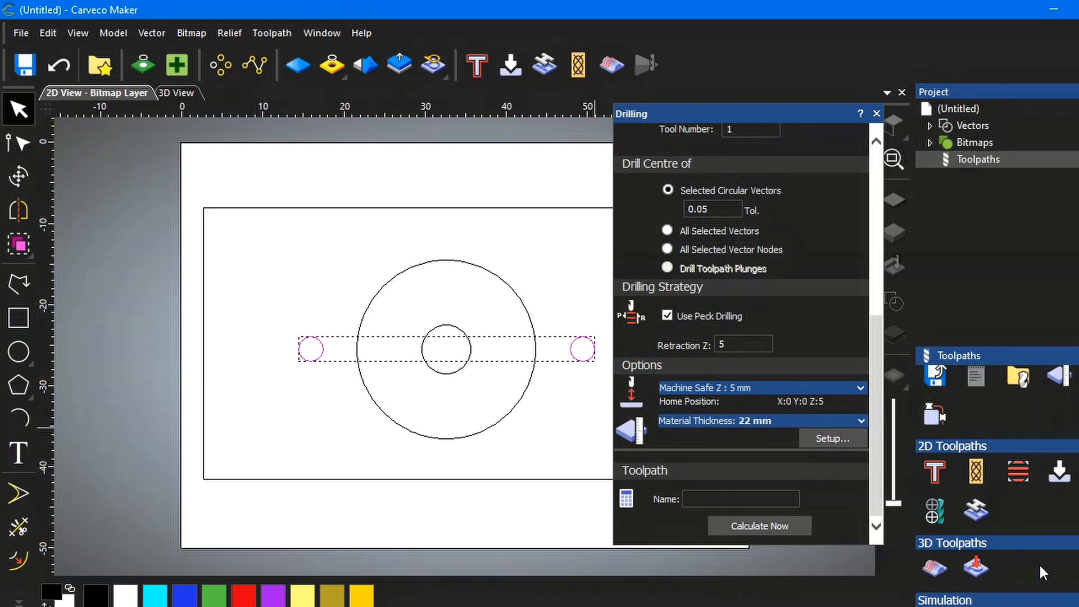
text(3mm drill)
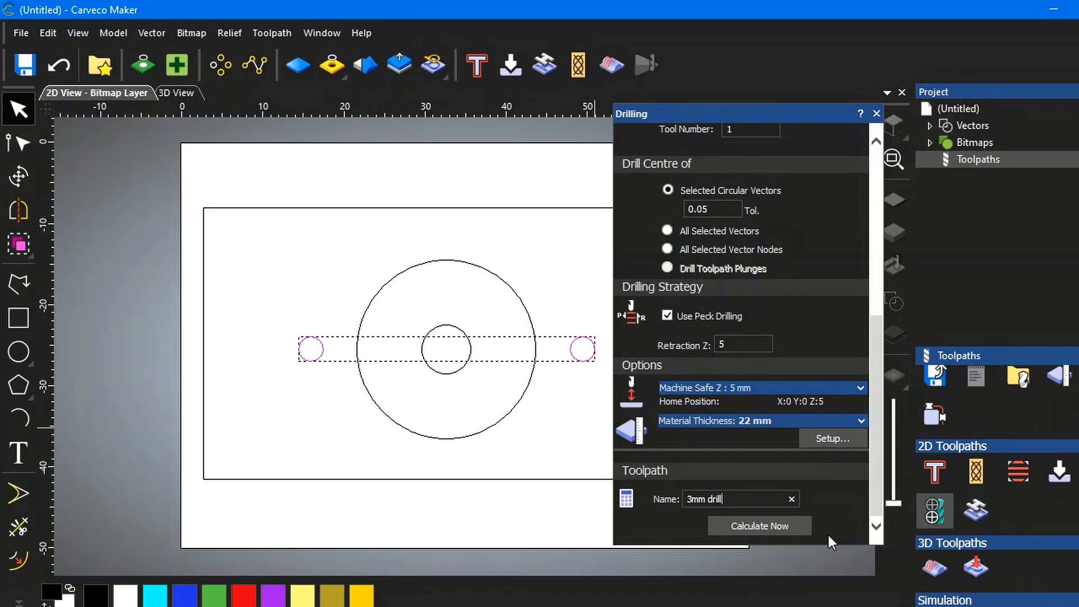
click(773, 524)
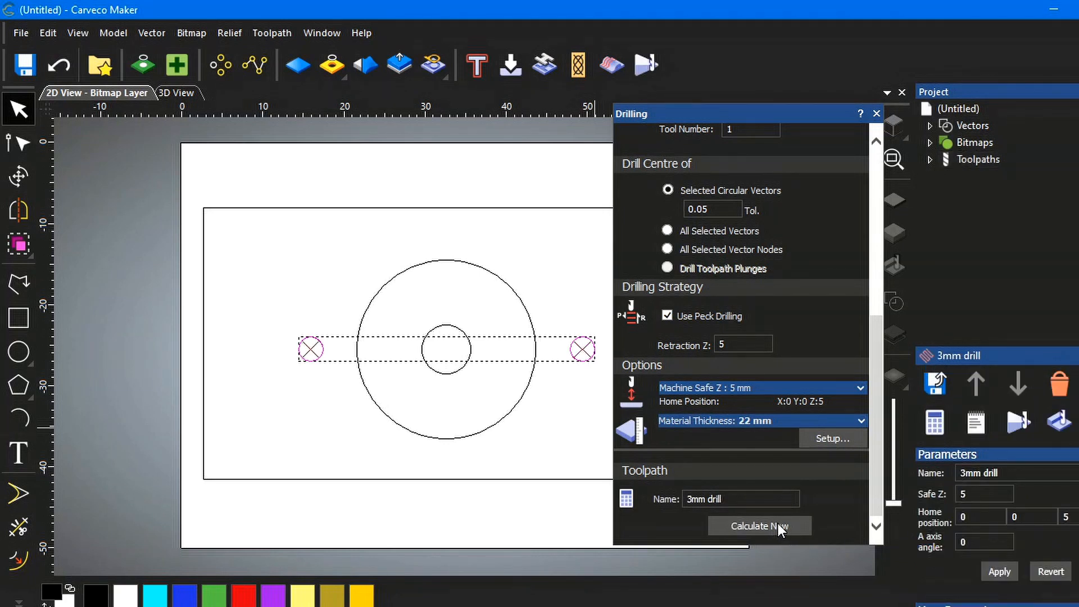
click(877, 114)
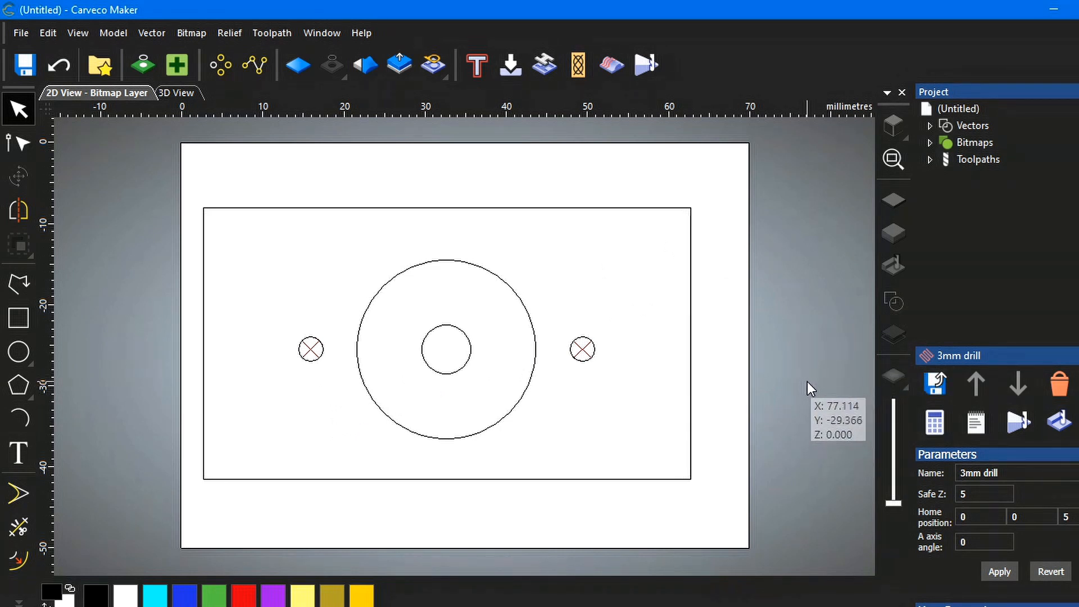
Step: Start a new Drilling toolpath for the 6 mm centre circle
click(472, 352)
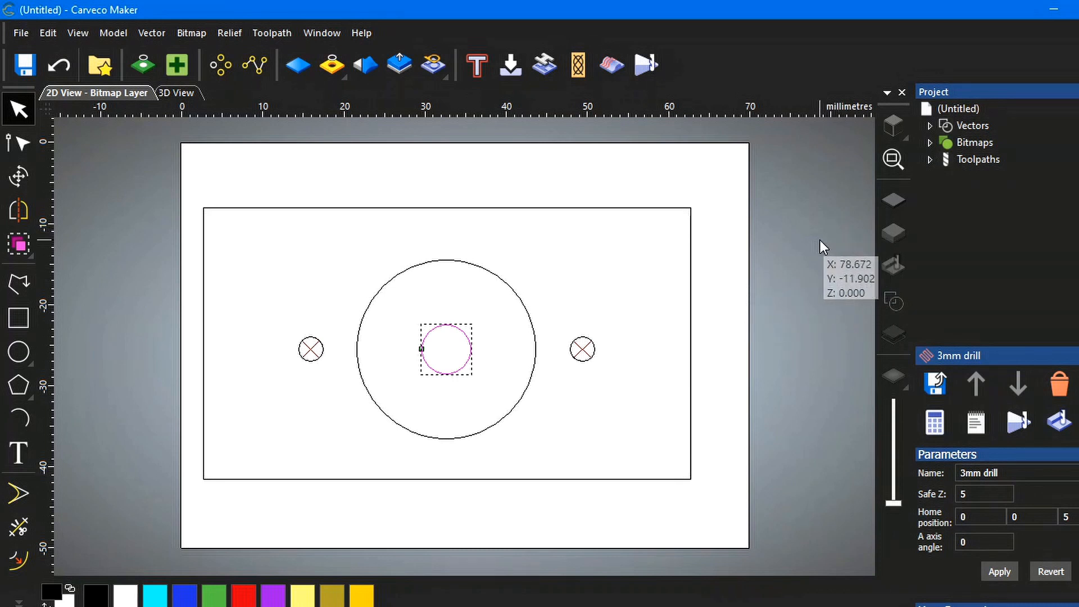
click(976, 159)
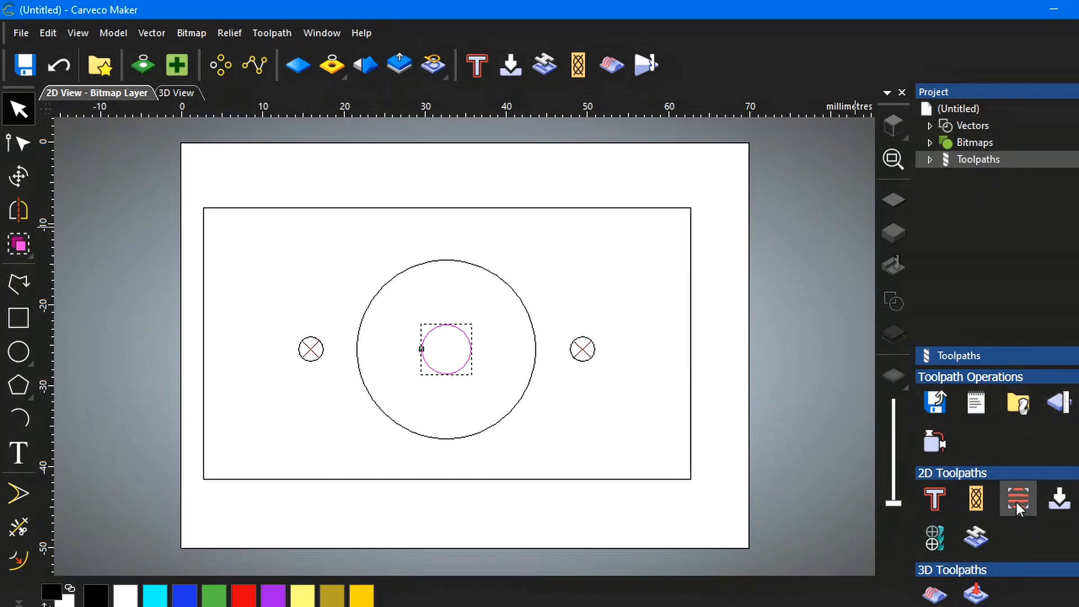
scroll(1021, 491, down, 2)
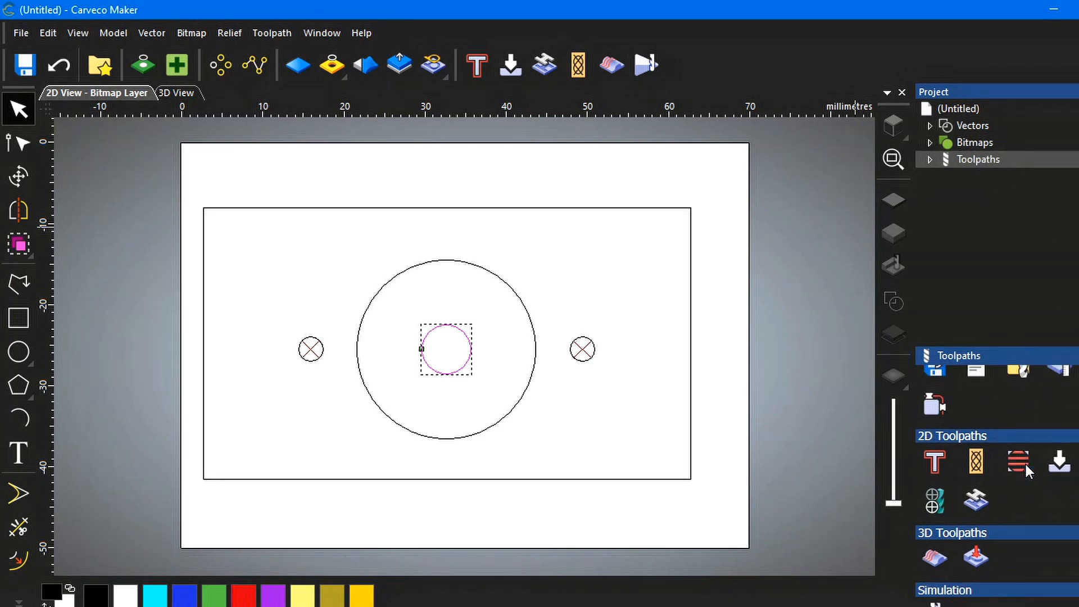
click(942, 477)
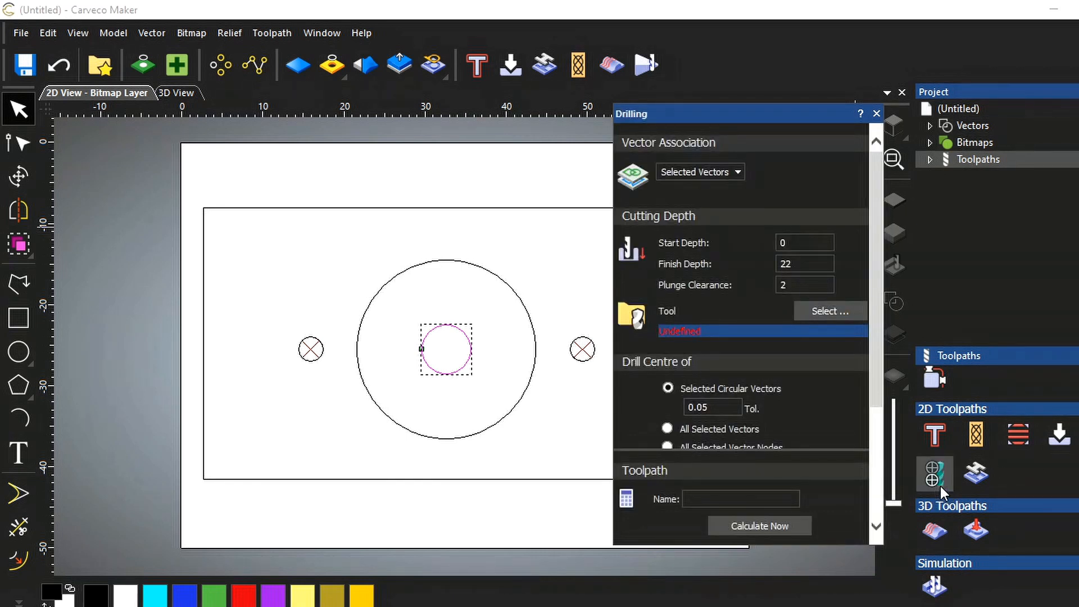
click(791, 243)
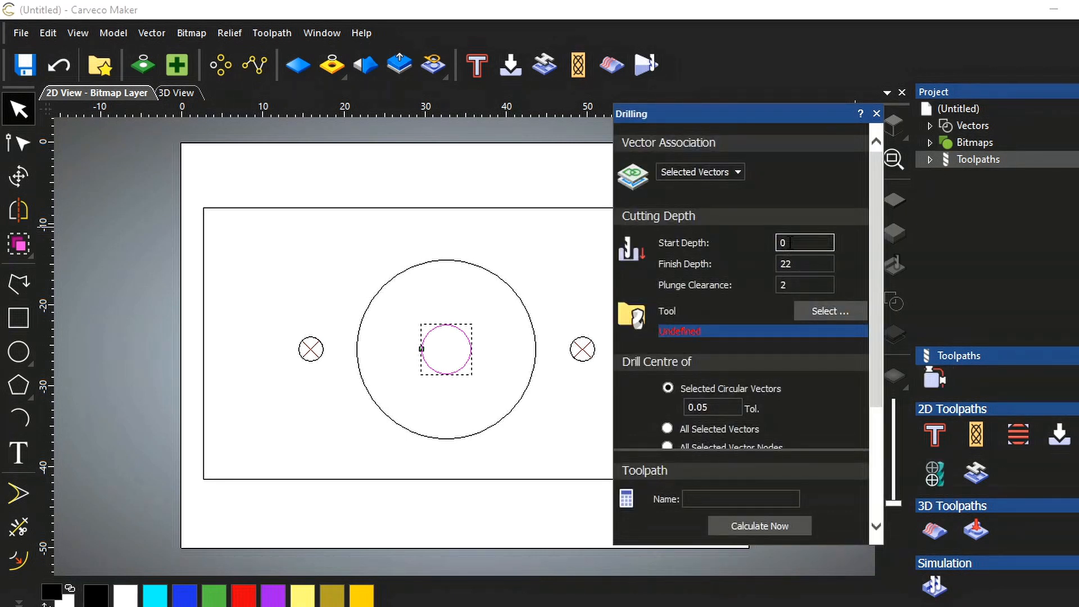
click(797, 266)
Step: Assign the End Mill 6 mm from the aluminum Roughing and 2D Finishing group and expand its cutting parameters
click(827, 311)
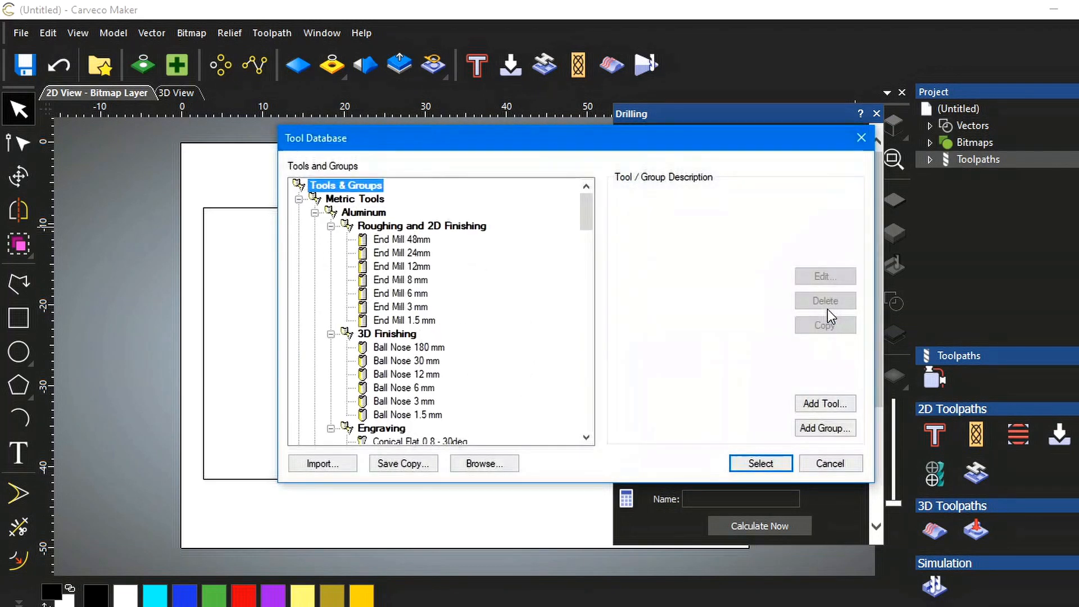
click(387, 294)
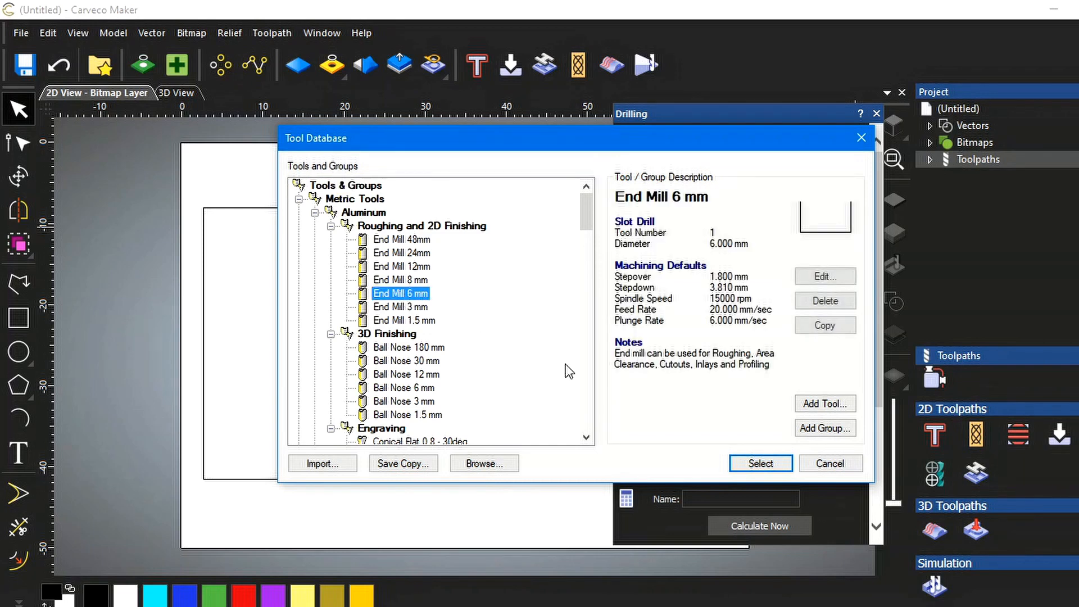
click(762, 464)
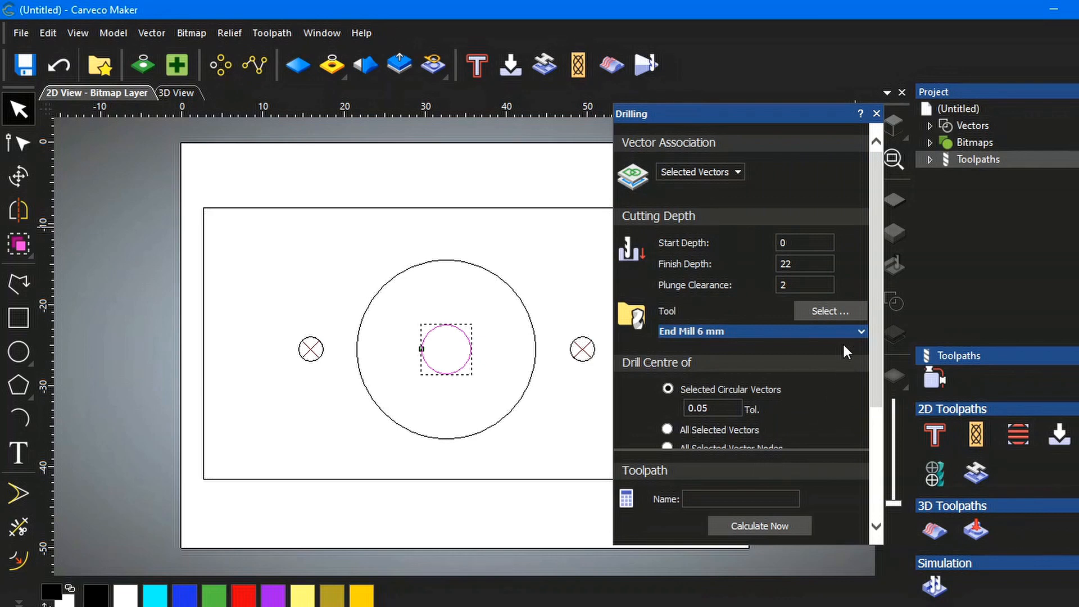
click(861, 331)
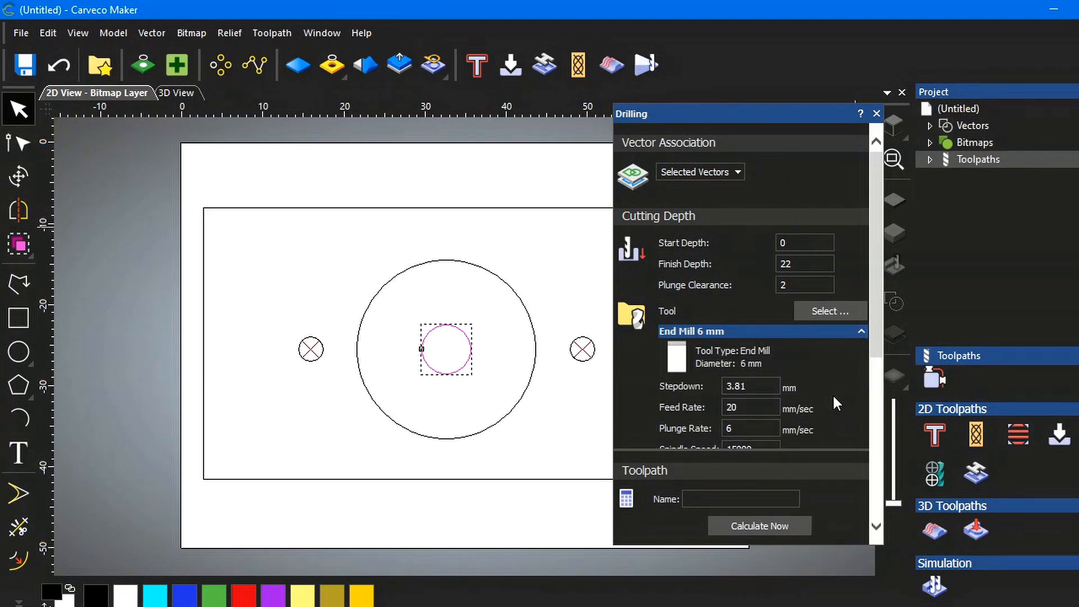
Step: Set the 6 mm end mill's stepdown to 1.0 mm
scroll(830, 382, down, 2)
click(730, 364)
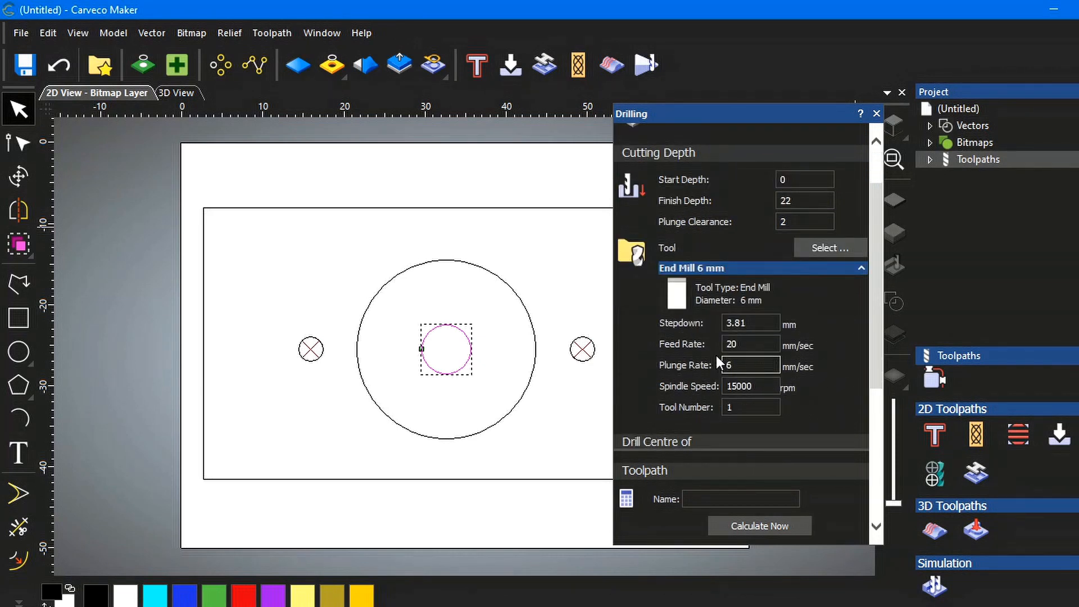
click(750, 324)
drag(751, 322, 722, 325)
text(1.0)
Step: Set the 6 mm end mill's feed rate to 5 and plunge rate to 2 mm/sec, spindle speed to 4000 rpm and tool number to 2
click(740, 345)
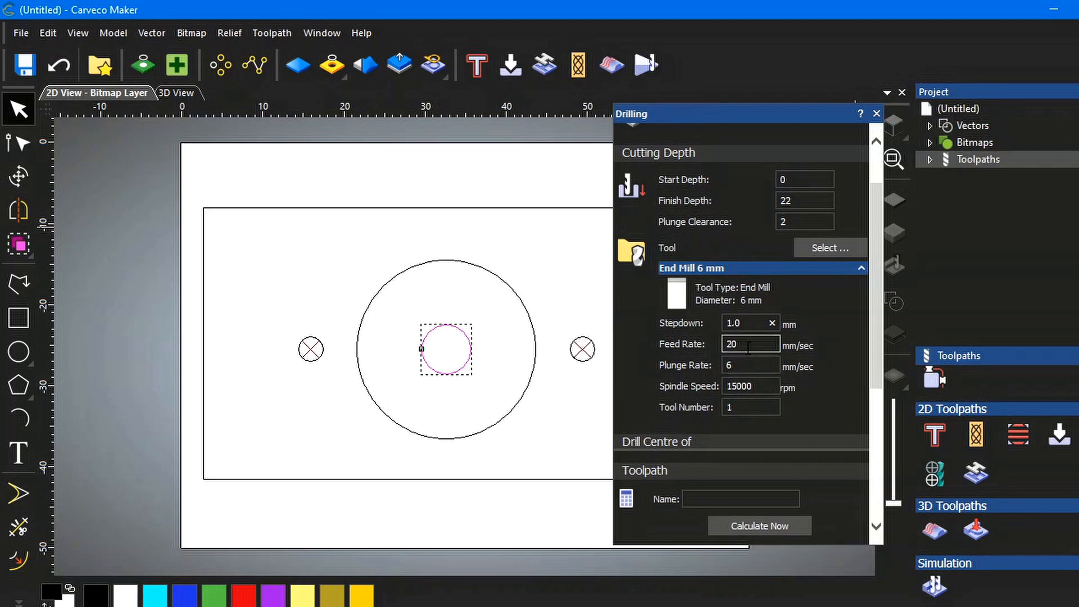
drag(741, 345, 714, 344)
click(730, 360)
text(5)
drag(739, 369, 722, 367)
key(shift+Tab)
text(5)
click(757, 368)
drag(739, 368, 727, 369)
Step: Review the cutting depths, peck drilling, safe height and material settings of the 6 mm drilling toolpath
scroll(824, 377, down, 2)
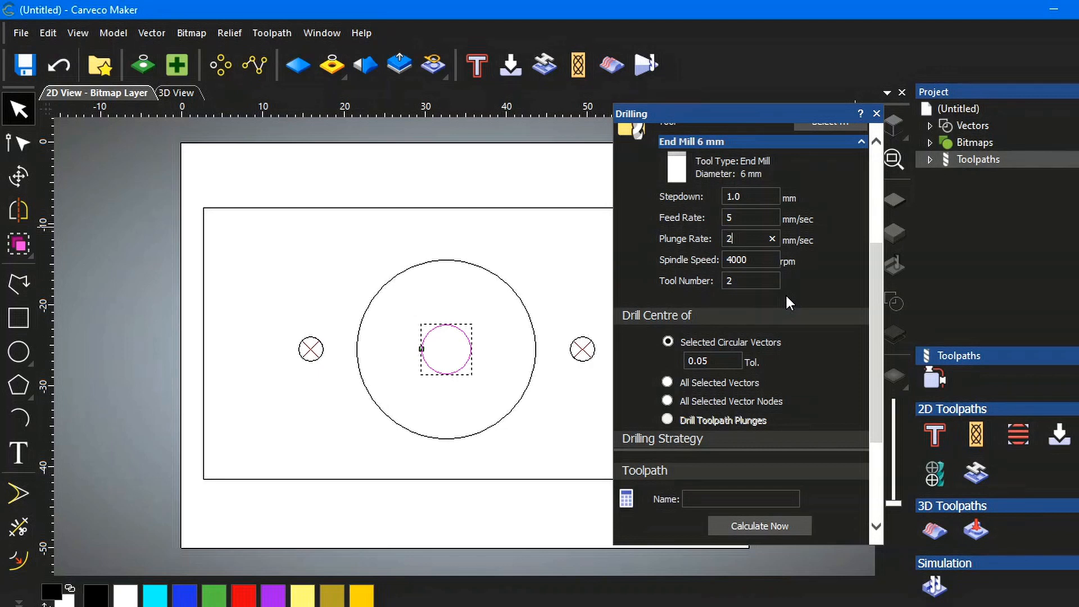
scroll(817, 358, down, 2)
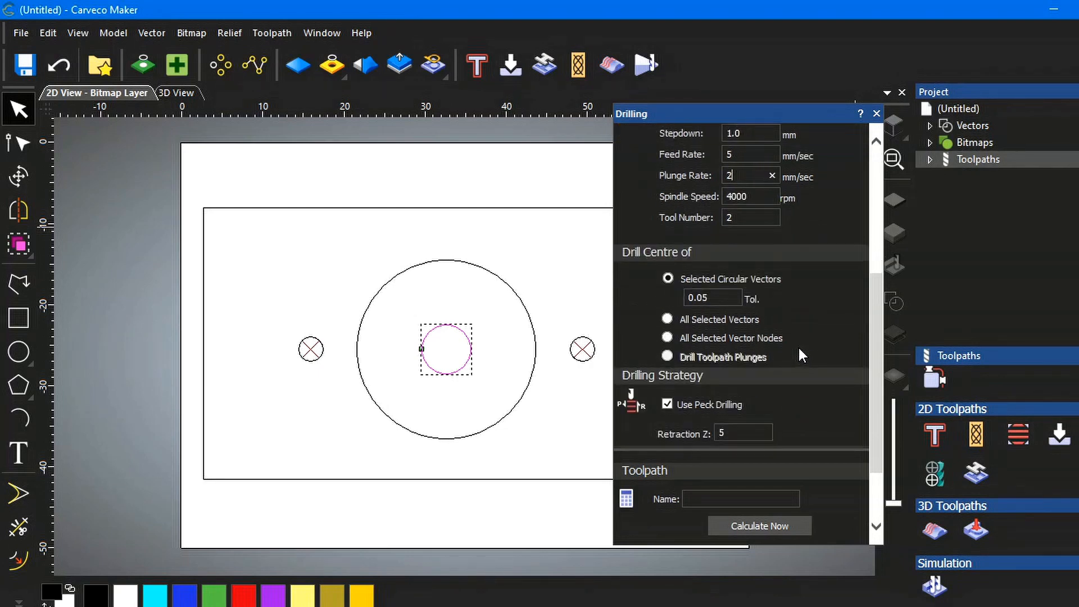
scroll(802, 345, down, 2)
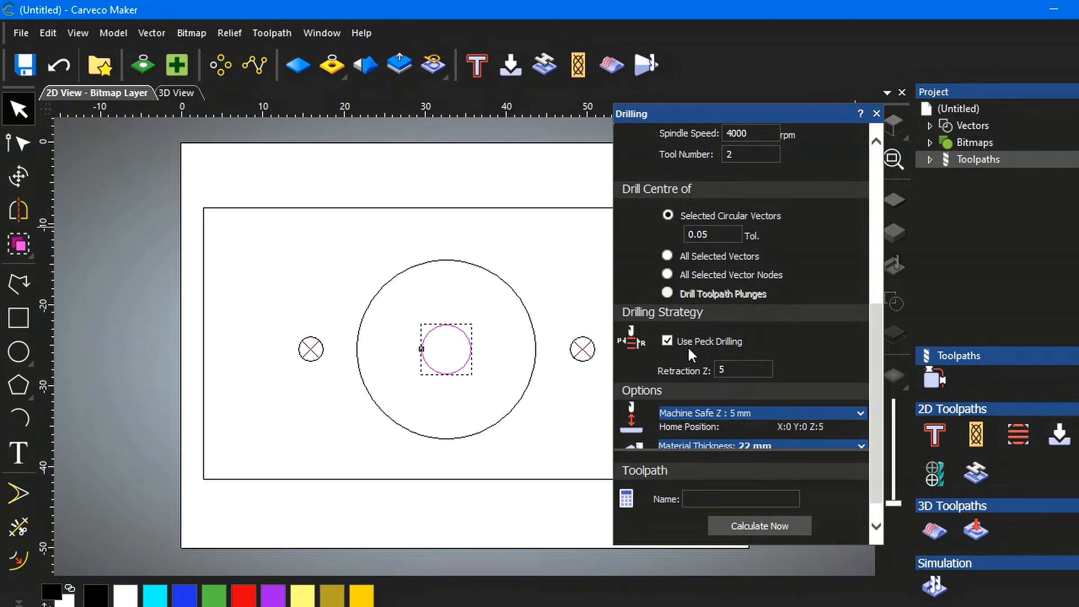
scroll(818, 363, down, 1)
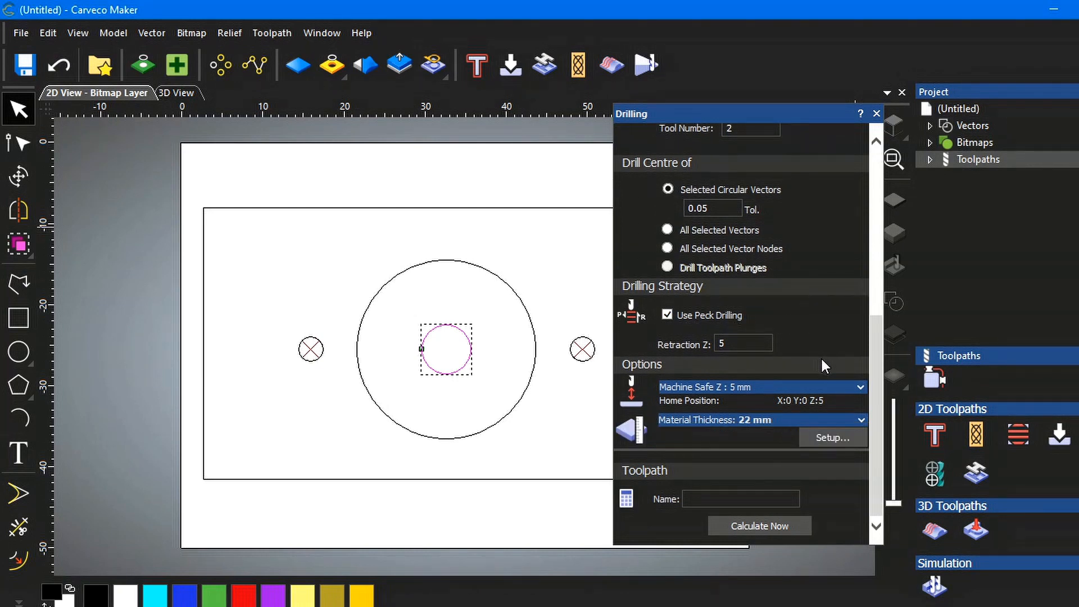
click(728, 347)
scroll(824, 426, up, 8)
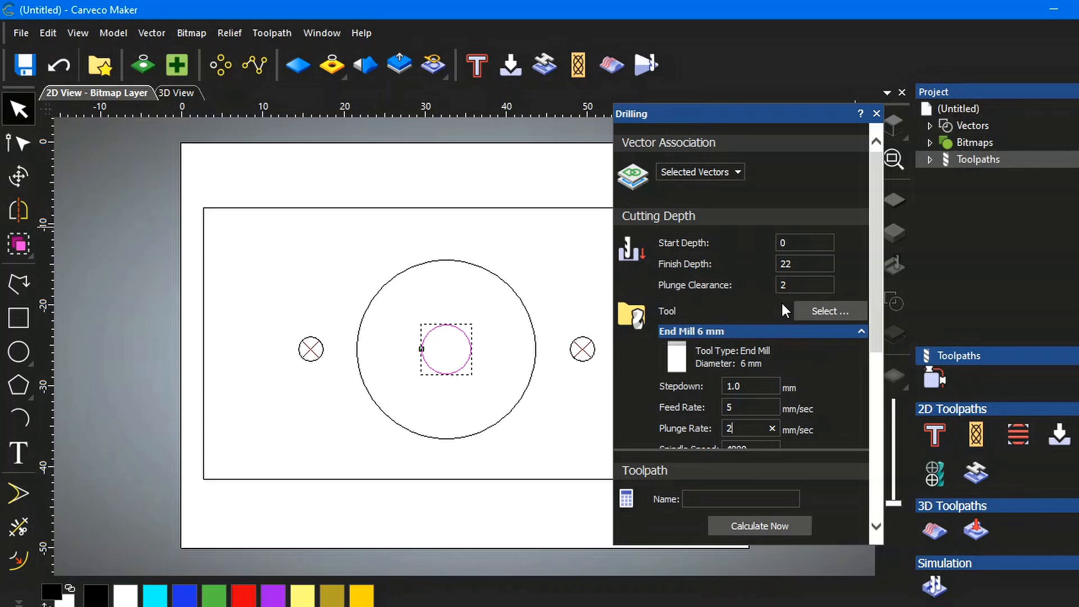
scroll(782, 304, down, 6)
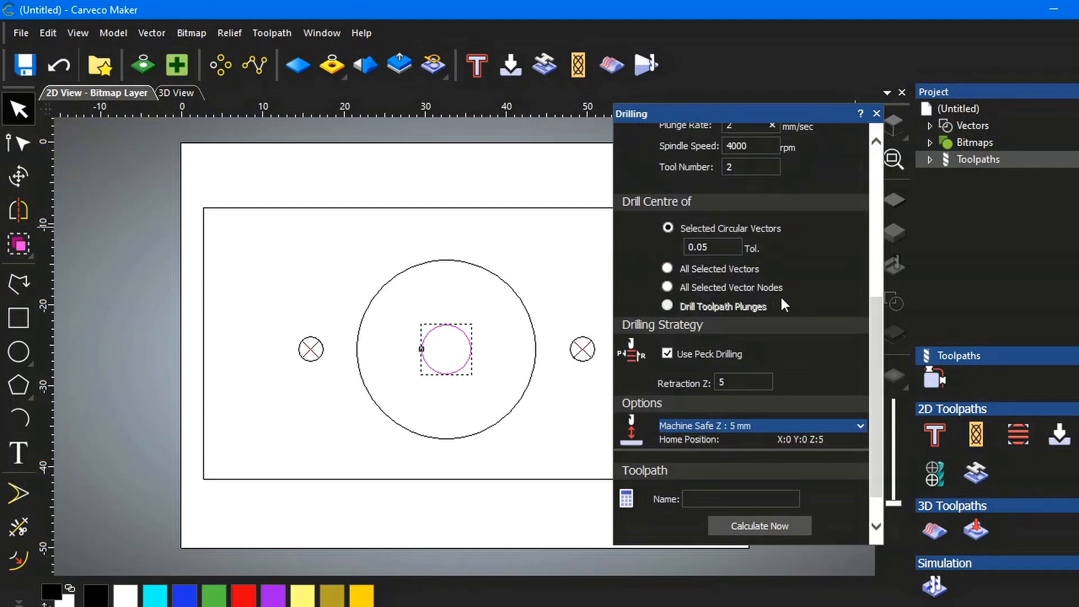
scroll(782, 301, down, 2)
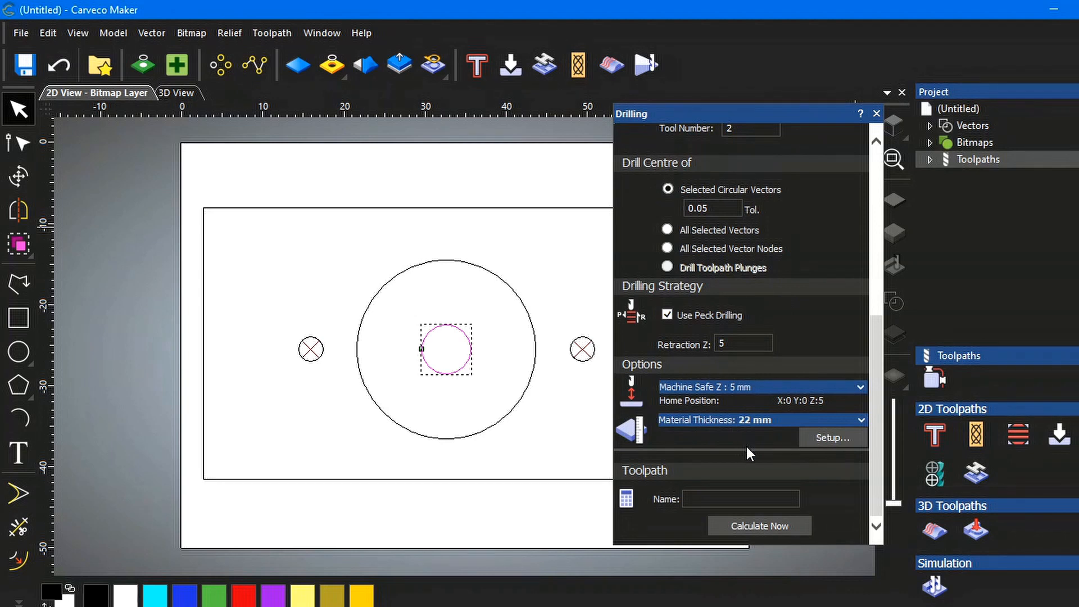
Step: Name the centre hole's toolpath "6mm peck drill", calculate it and close the drilling settings
click(699, 500)
text(6mm peck drill)
click(763, 526)
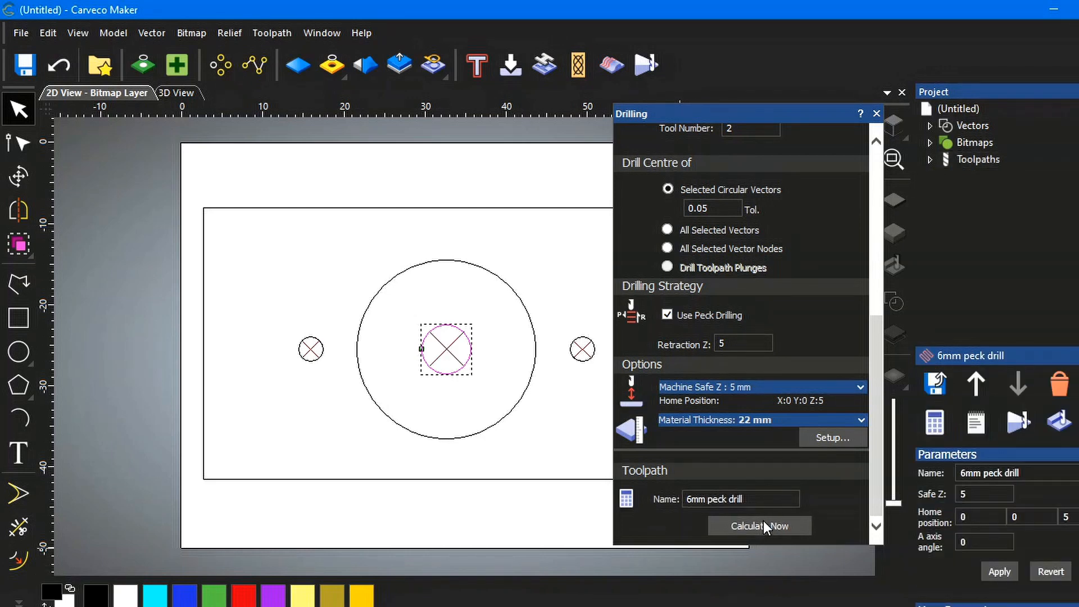
click(877, 114)
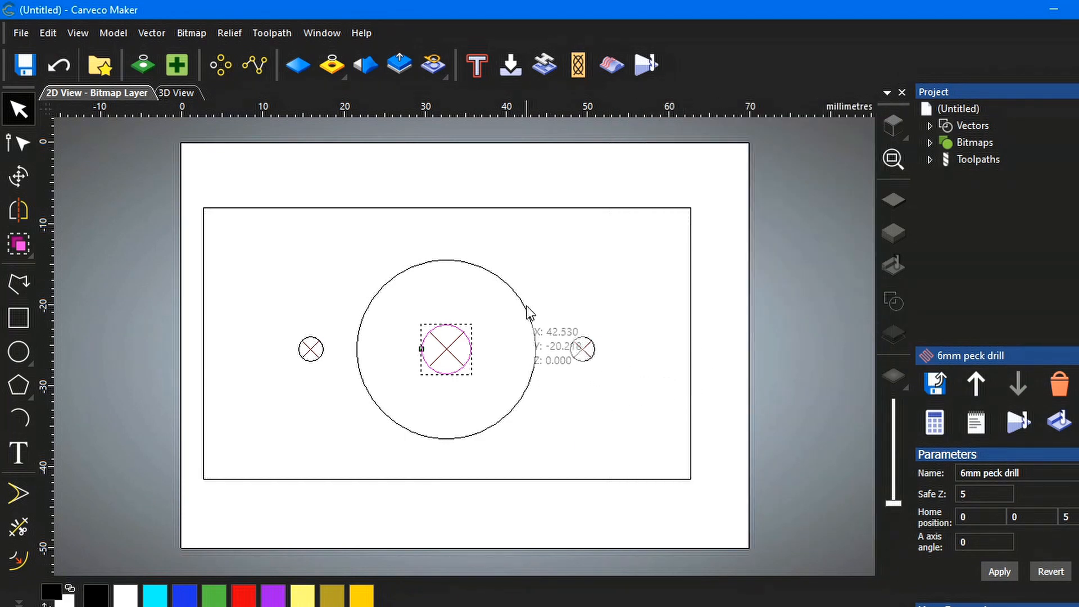
Step: Start a 2D Area Clearance toolpath for the 22 mm circle with a finish depth of 22 mm
click(790, 370)
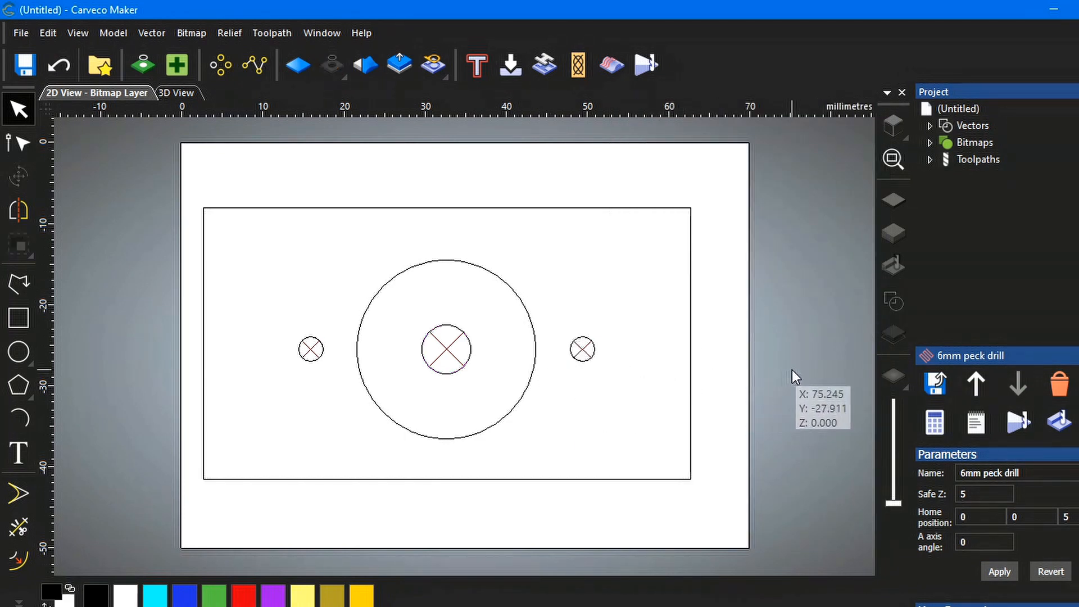
click(523, 307)
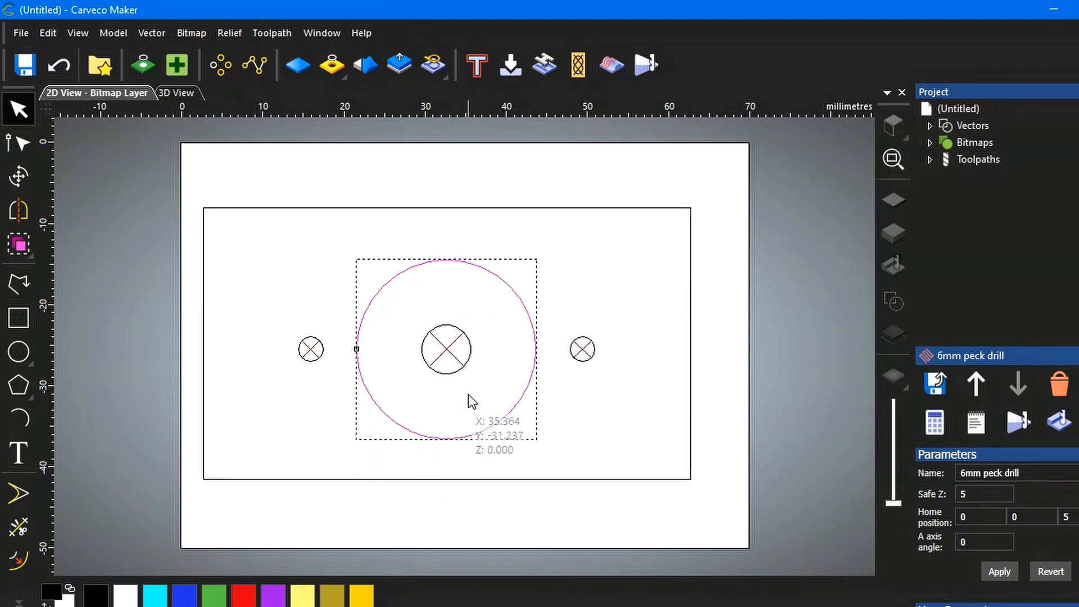
click(970, 161)
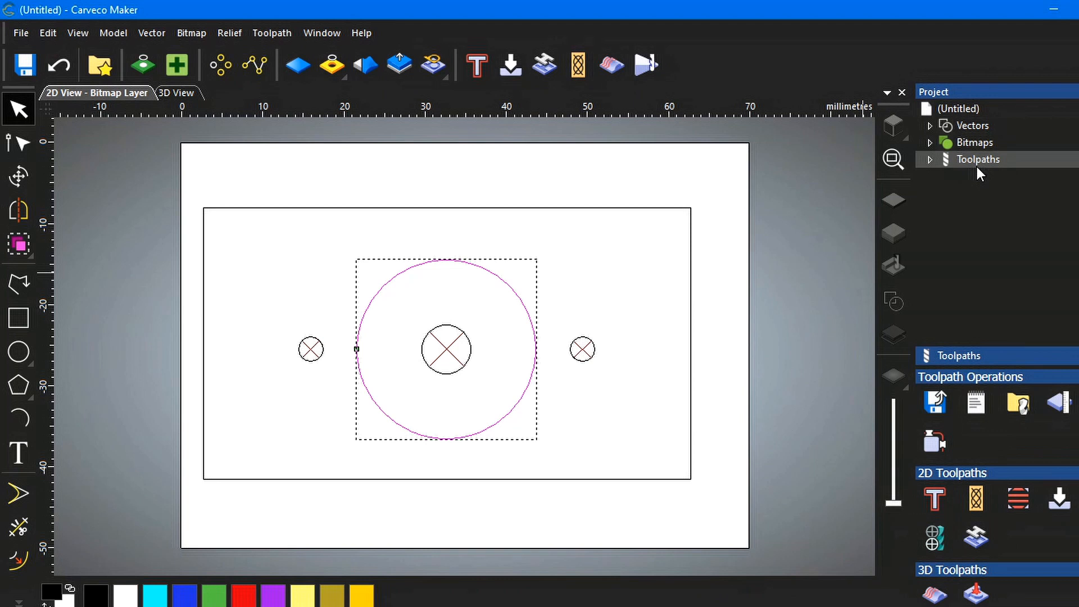
click(1018, 501)
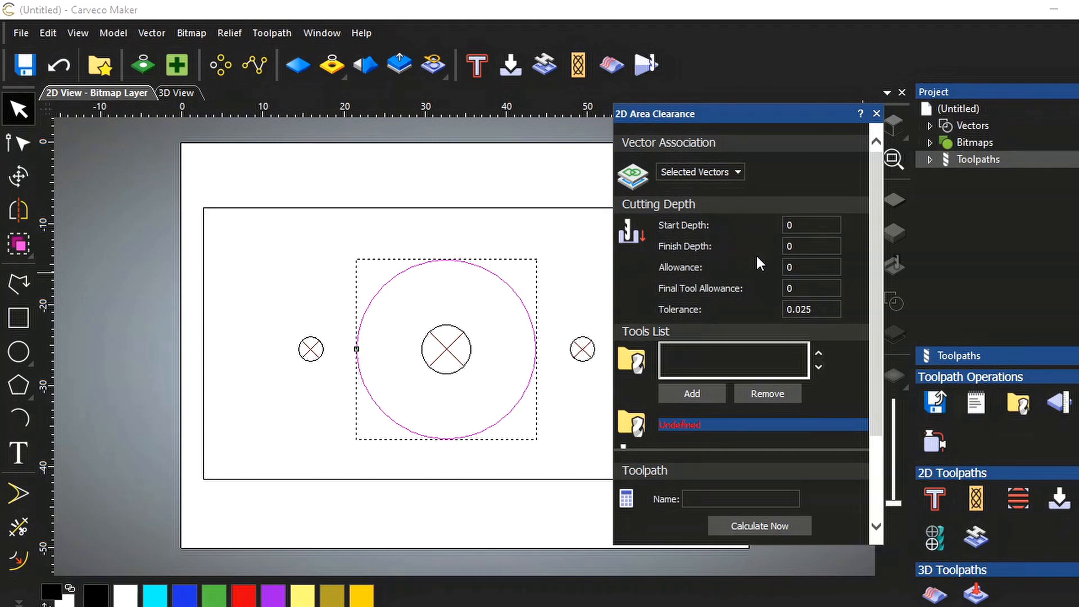
click(785, 247)
scroll(837, 322, down, 1)
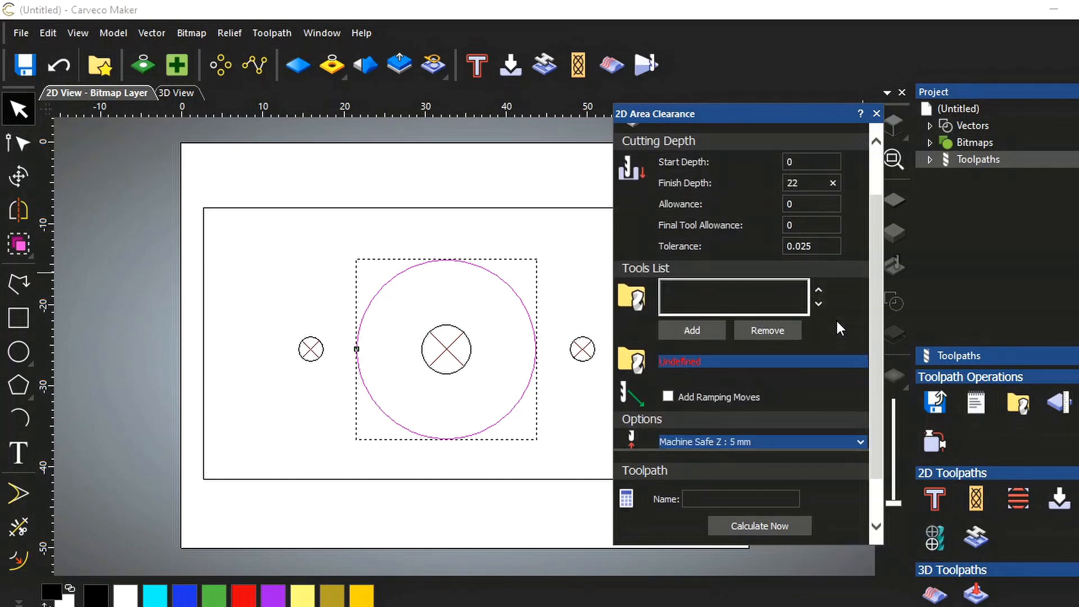
Step: Add the aluminium roughing tool End Mill 6 mm to the area clearance's tools list
click(694, 331)
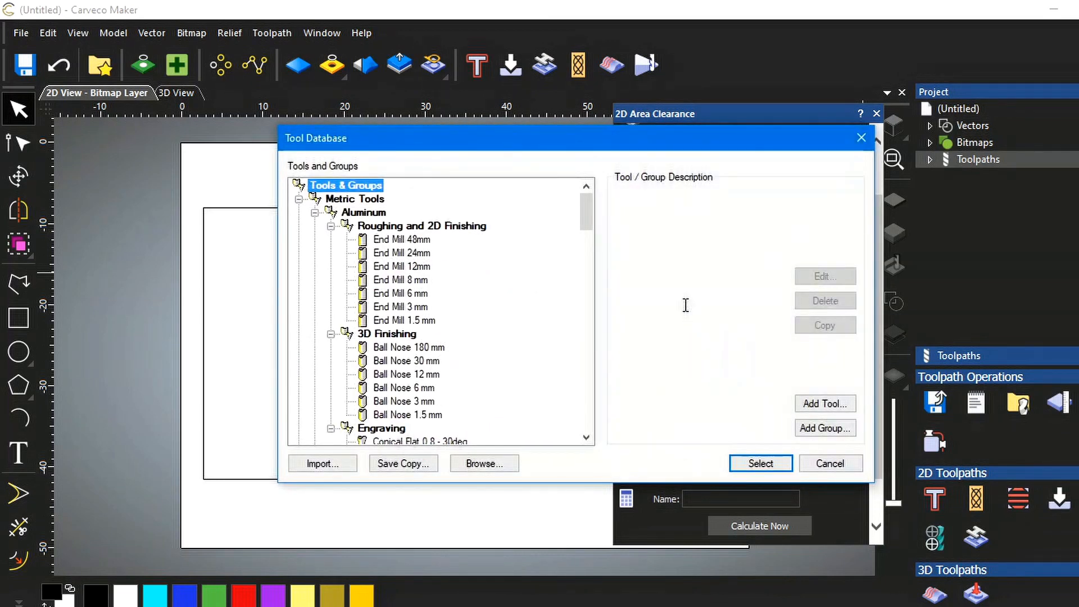
click(403, 293)
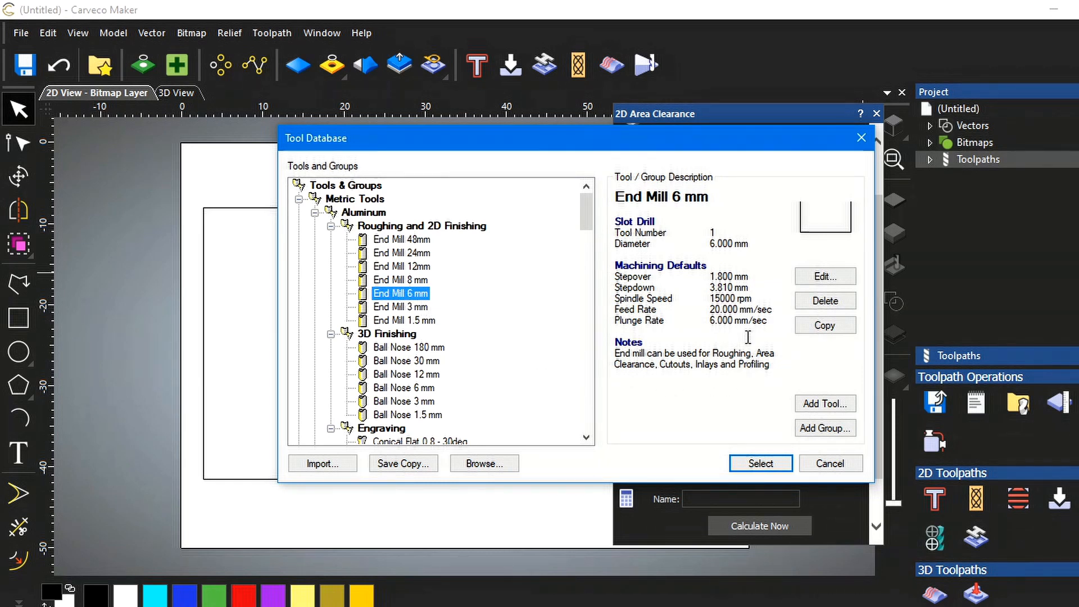
click(770, 461)
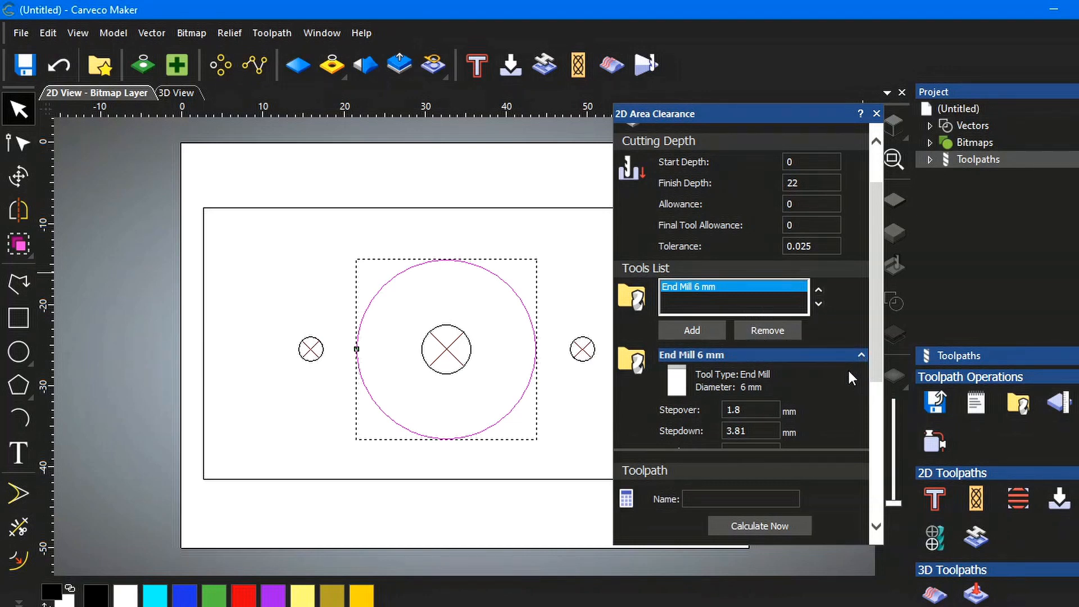
Step: Set the 6 mm end mill's stepdown to 1.5 mm, feed rate to 12 and plunge rate to 5 mm/sec, spindle speed to 4000 rpm and tool number to 2
scroll(846, 366, down, 3)
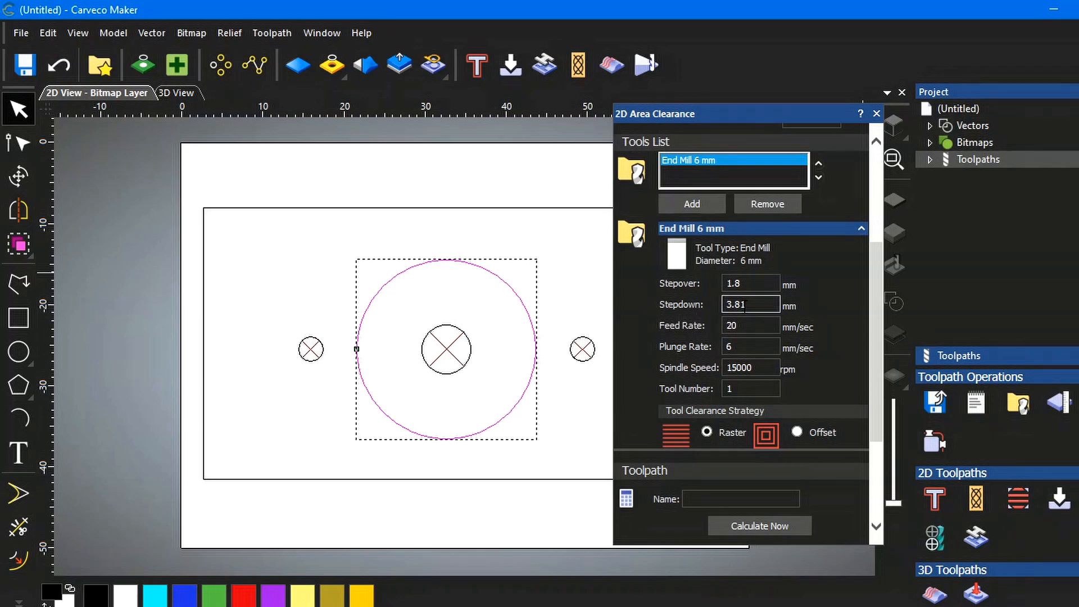
drag(746, 303, 728, 304)
text(.5)
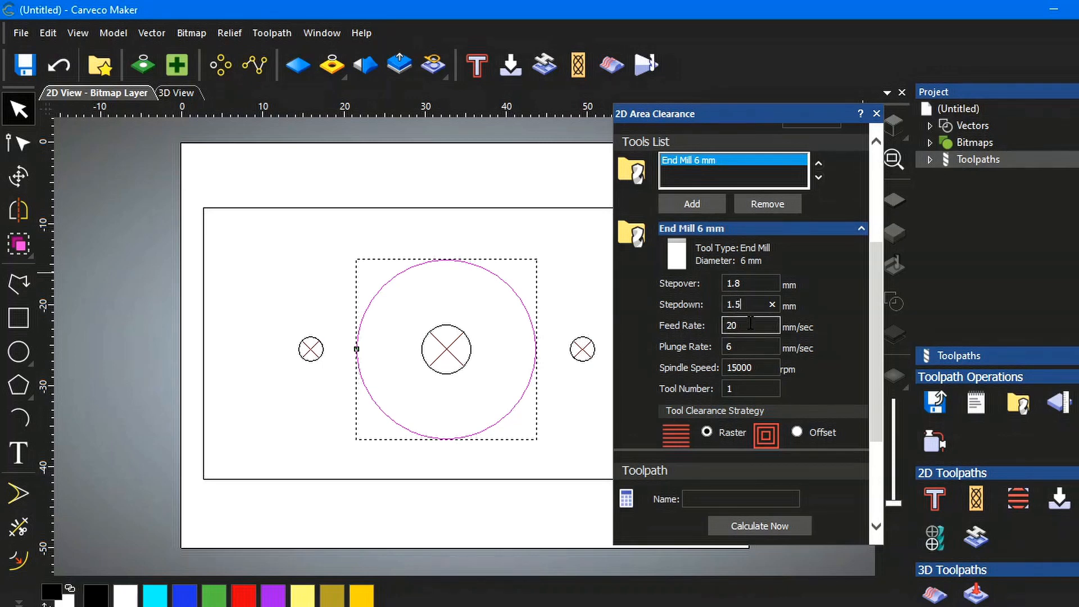
double_click(740, 325)
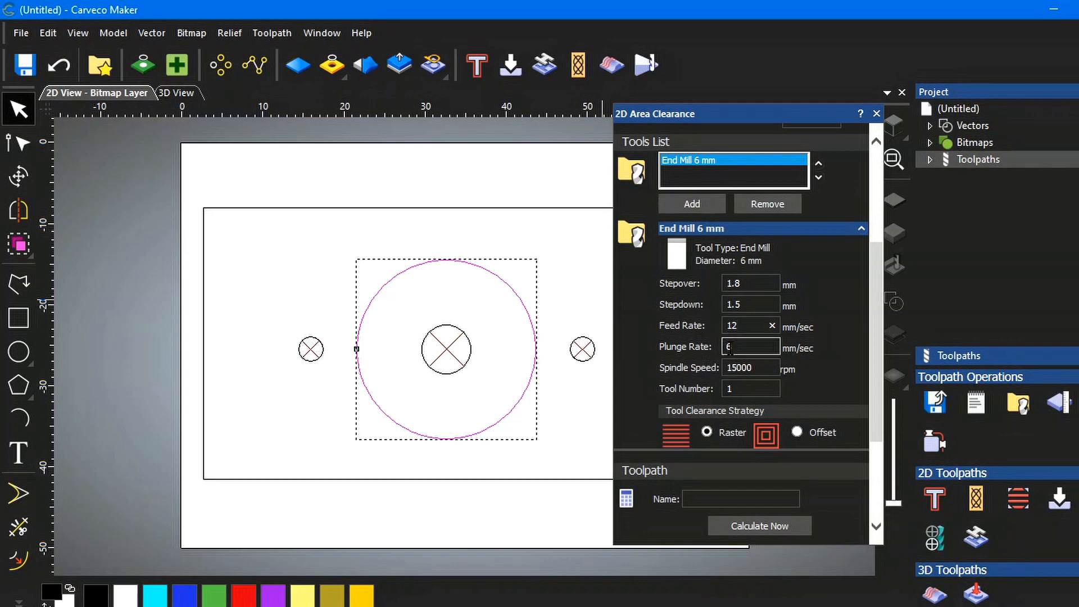
drag(742, 347, 725, 349)
drag(733, 367, 723, 366)
drag(734, 389, 721, 389)
text(2)
Step: Use the Offset clearance strategy and add ramping moves with a maximum ramp length of 5 mm
scroll(812, 372, down, 3)
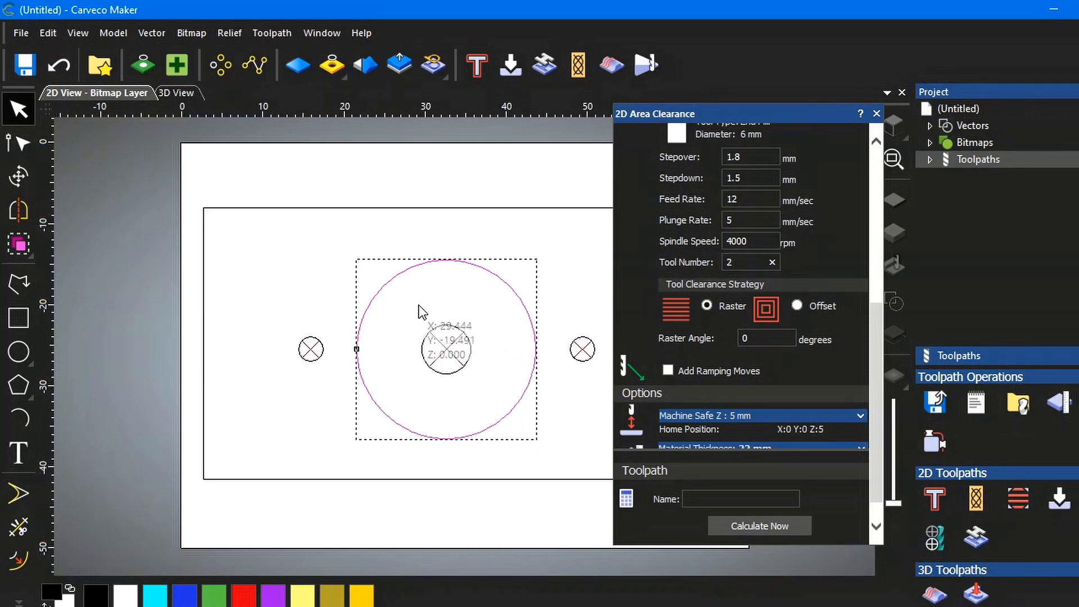
click(798, 304)
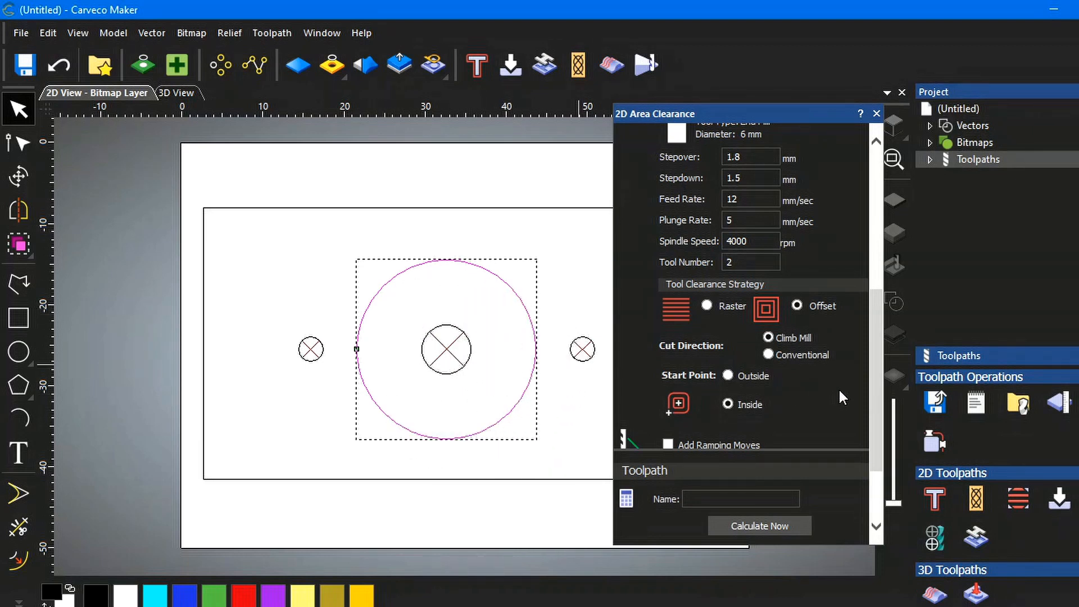
scroll(814, 380, down, 1)
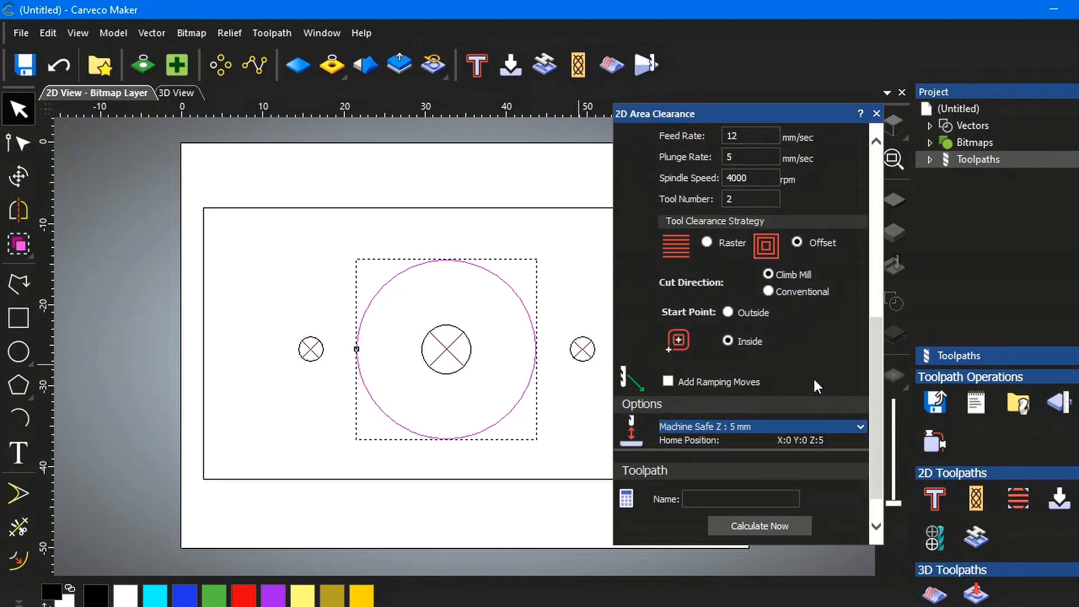
click(669, 380)
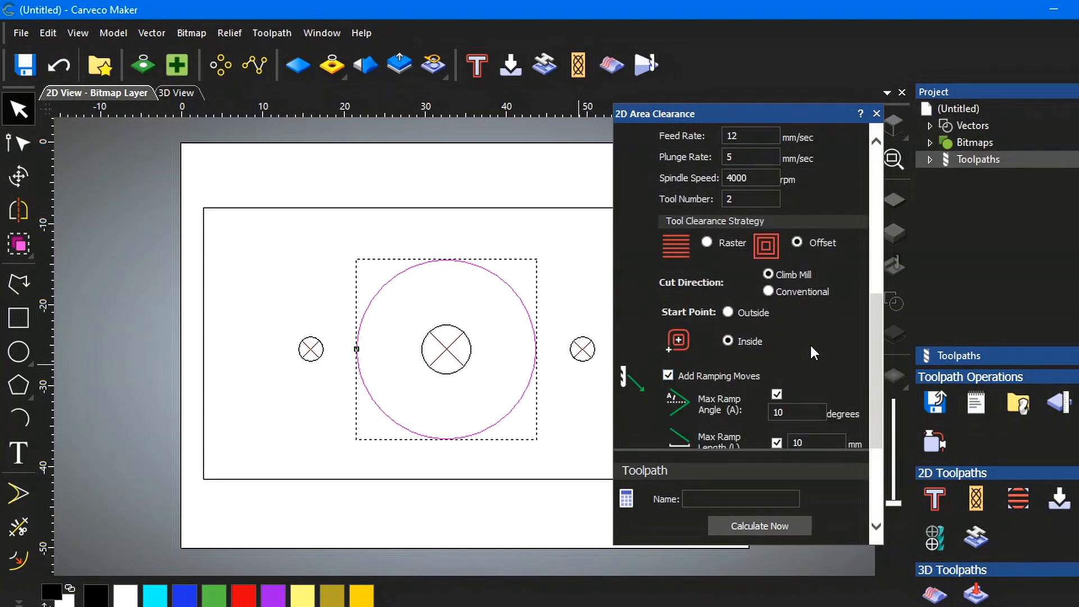
scroll(811, 345, down, 2)
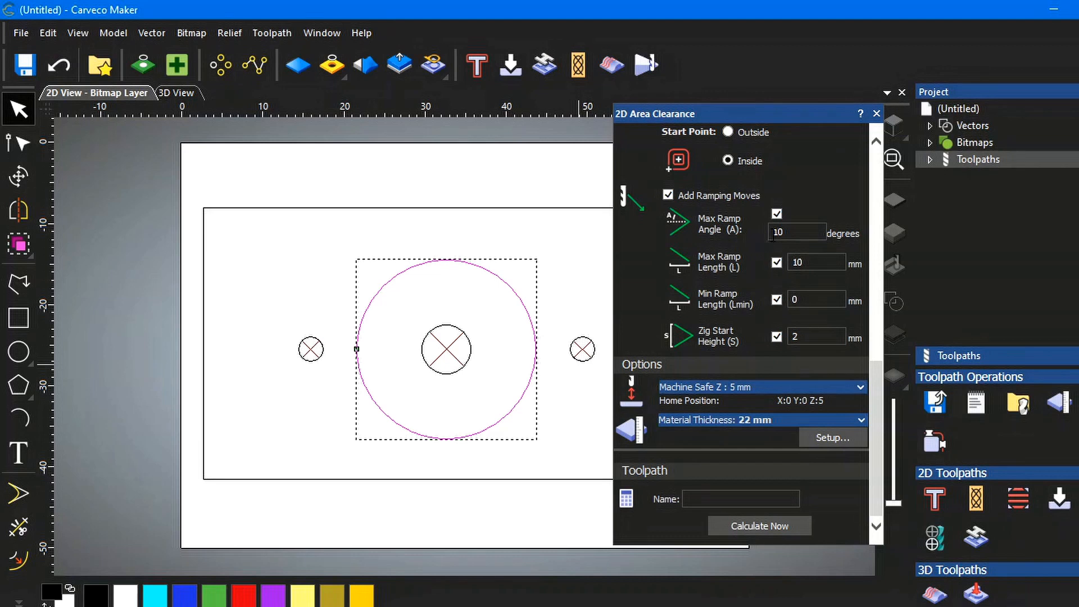
click(798, 262)
double_click(797, 262)
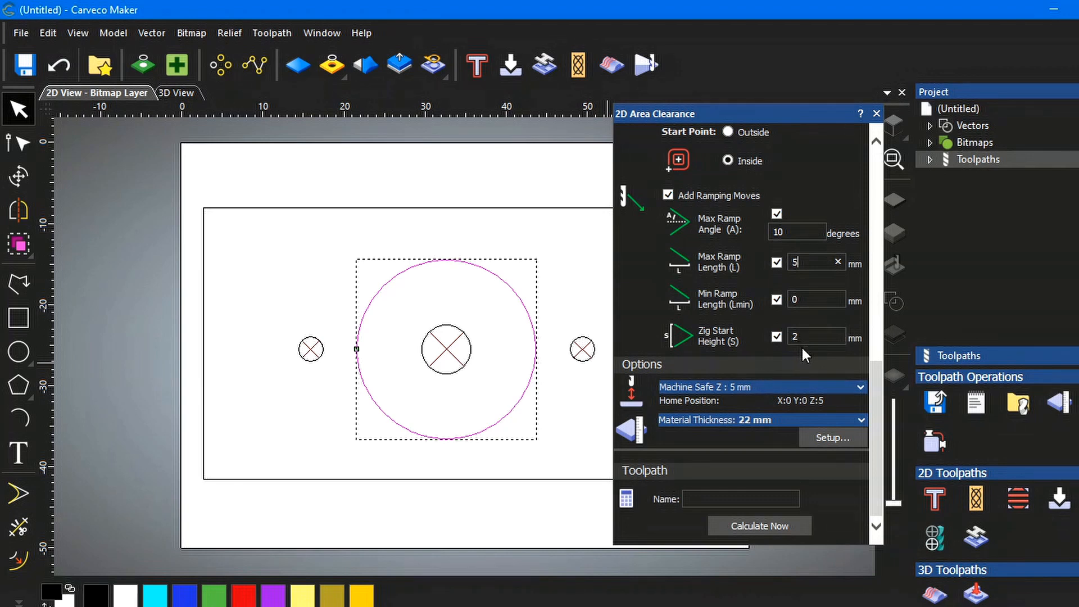
Step: Name the area clearance toolpath "6mm Emill 22mm", calculate it and close its settings
click(687, 499)
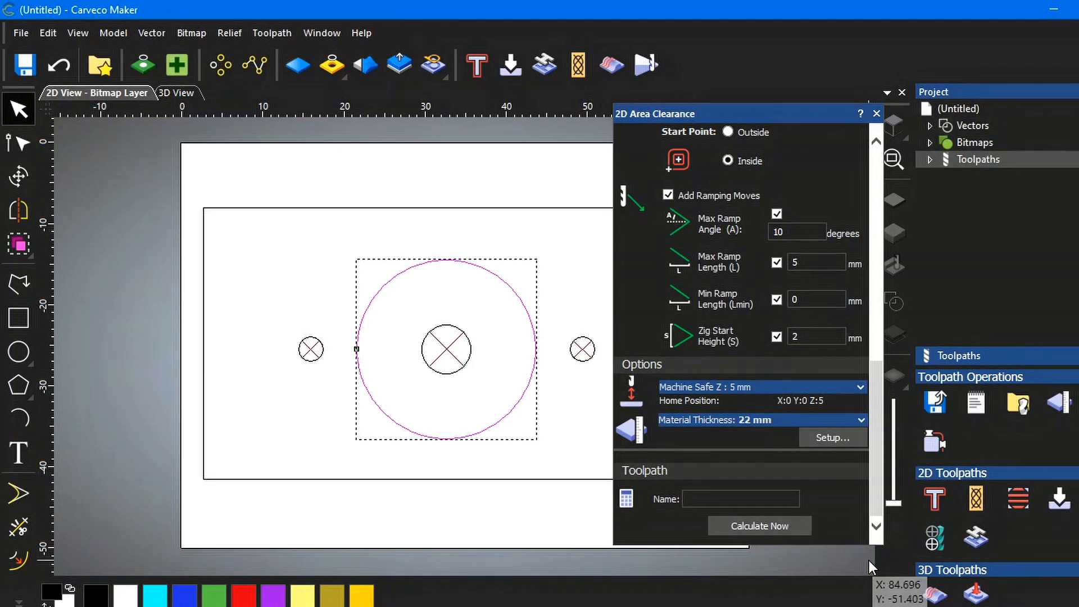
text(6mm Emill 22mm)
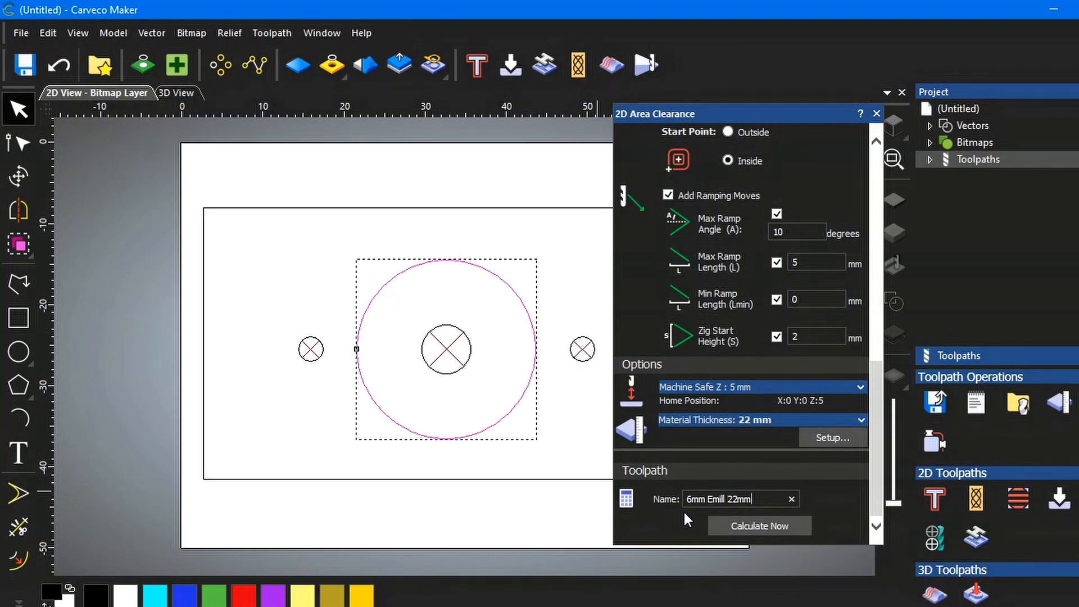
click(767, 528)
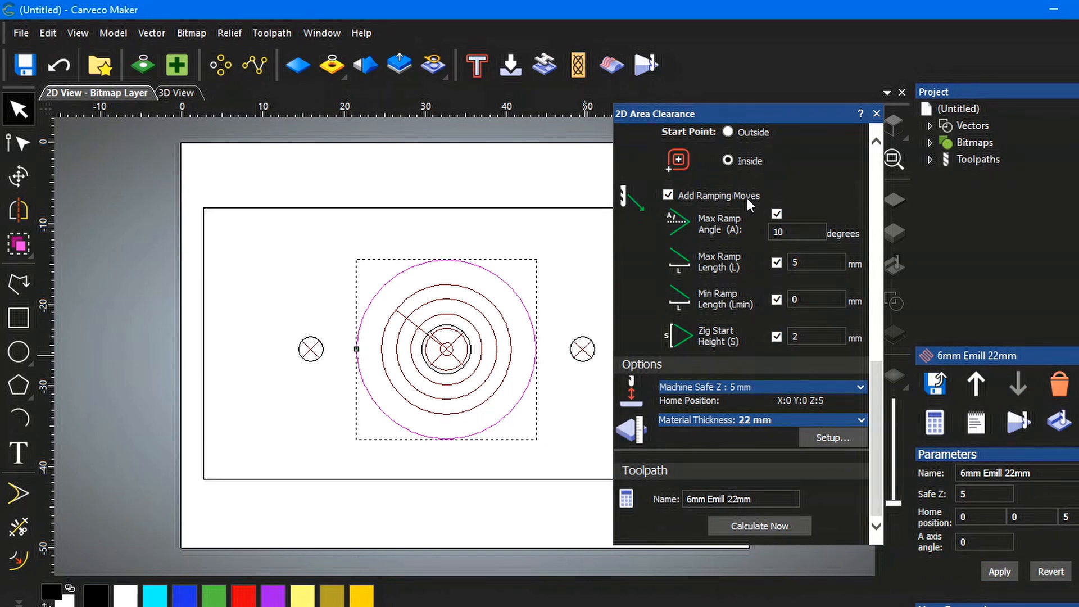
click(877, 115)
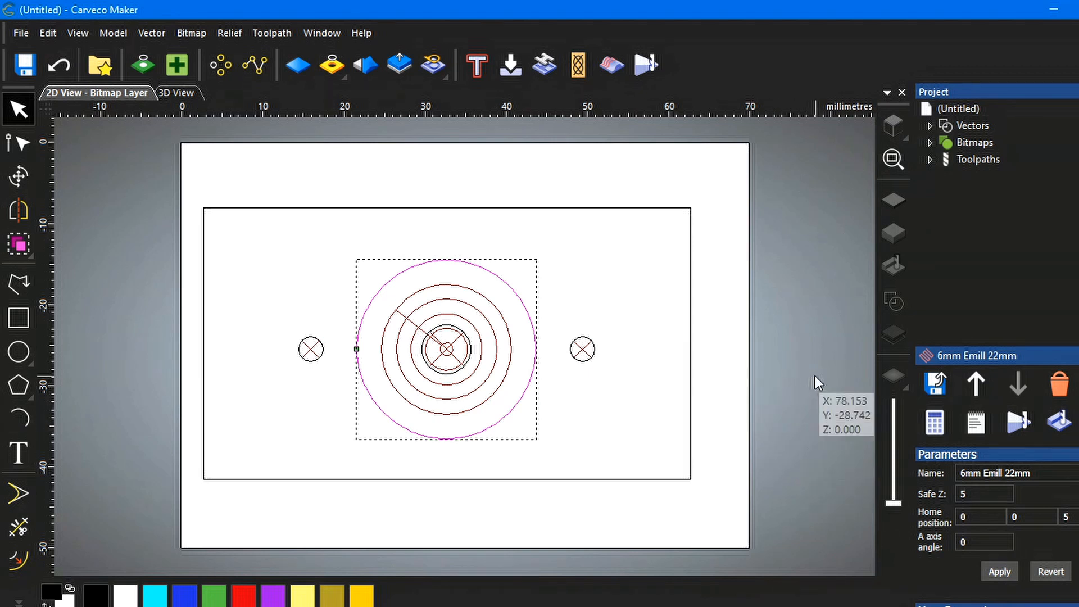
Step: Start an outside Profiling toolpath for the plate's outer rectangle and set the finish depth to 20 mm
click(812, 396)
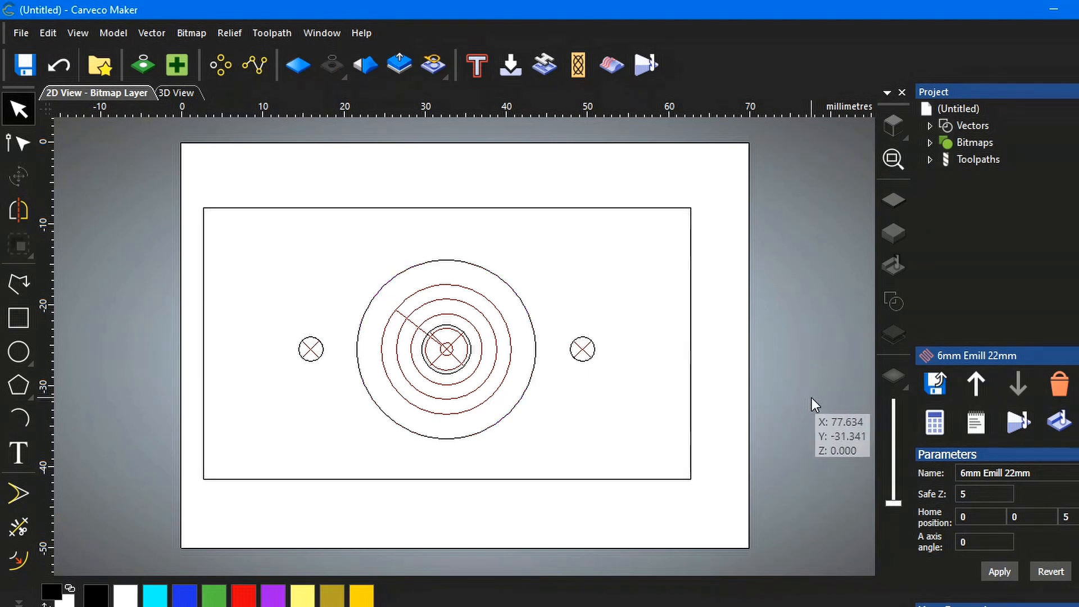
click(369, 208)
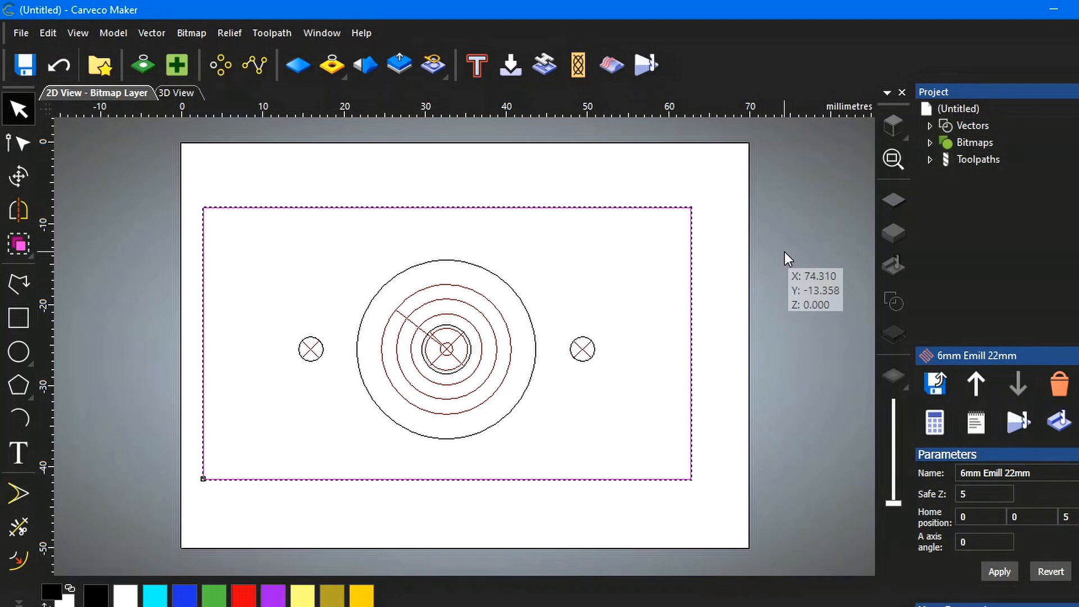
click(963, 159)
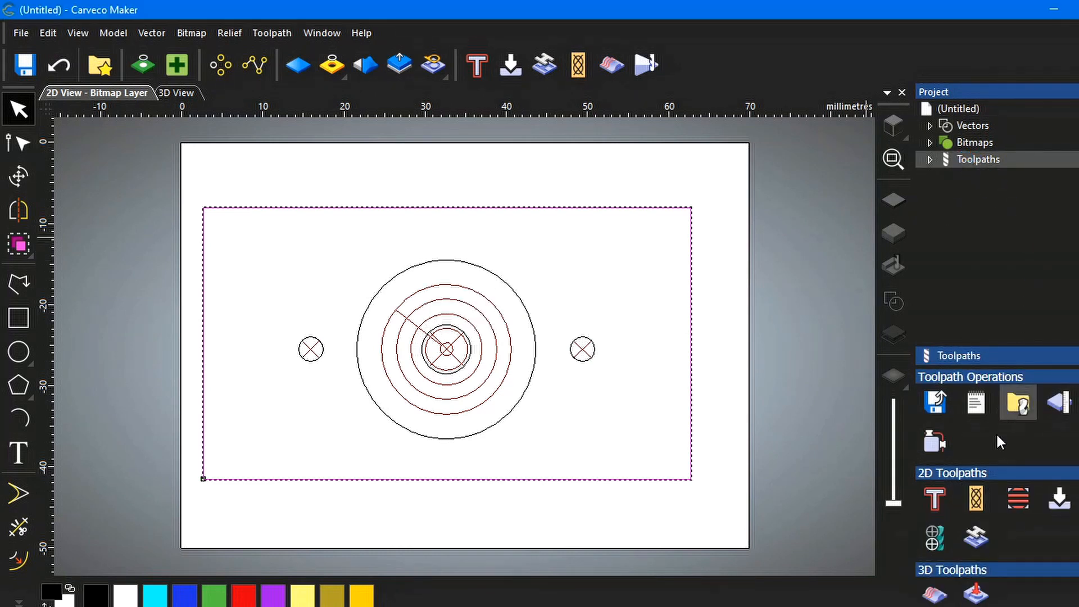
click(936, 498)
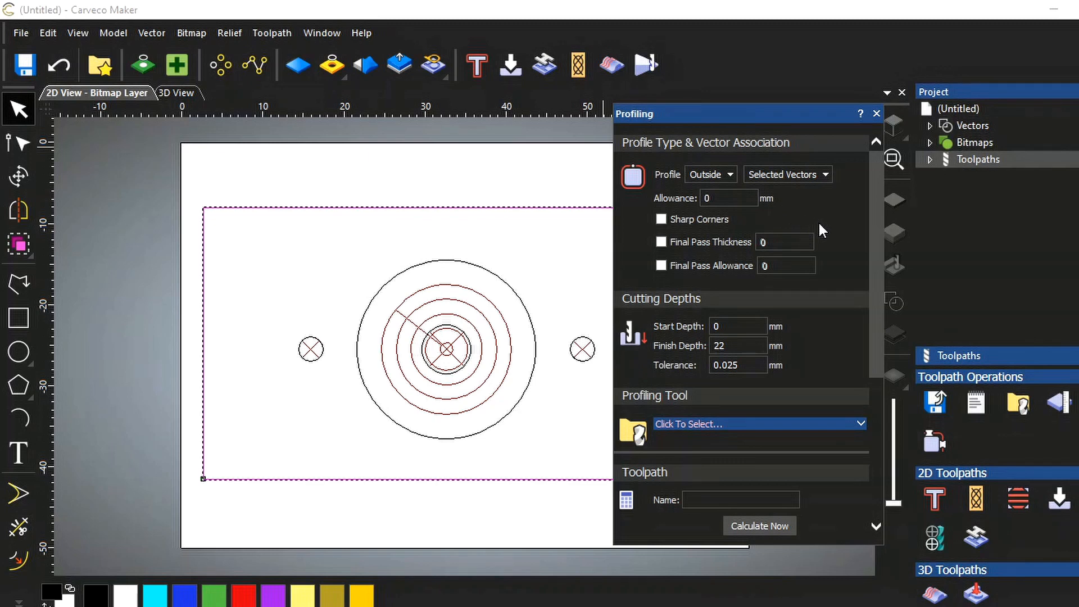
scroll(818, 224, down, 1)
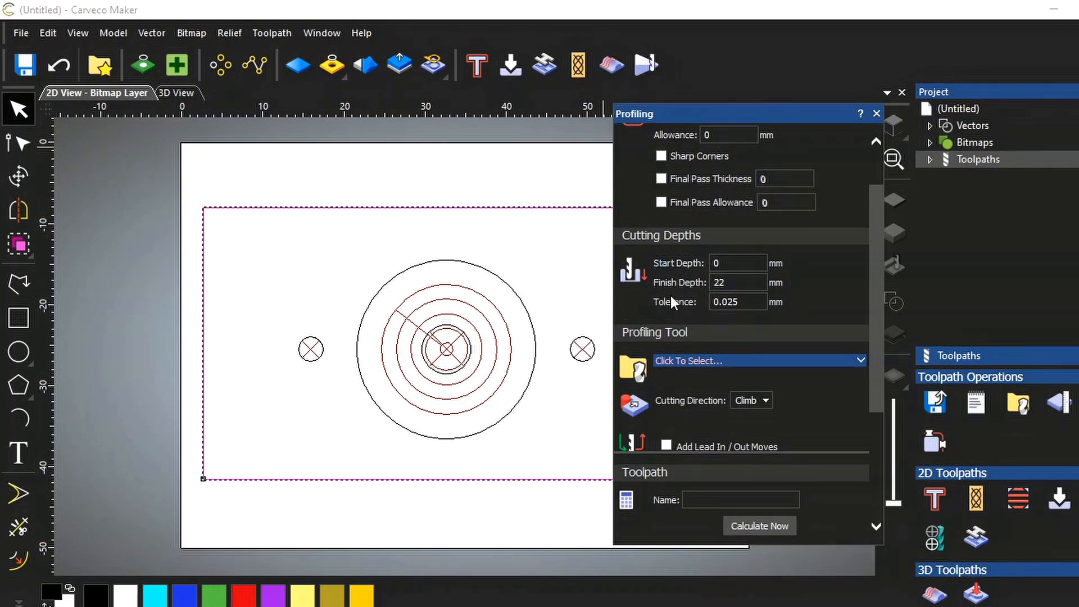
click(722, 282)
double_click(720, 282)
text(20)
Step: Choose the aluminium roughing tool End Mill 8 mm as the profiling tool
drag(876, 353, 890, 443)
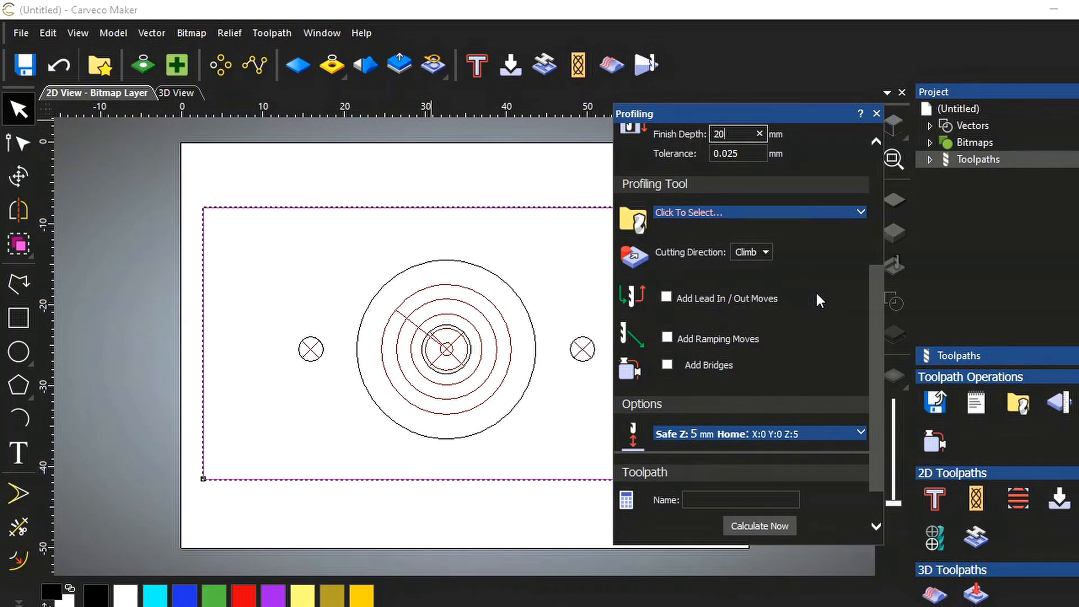
scroll(815, 292, up, 3)
click(862, 357)
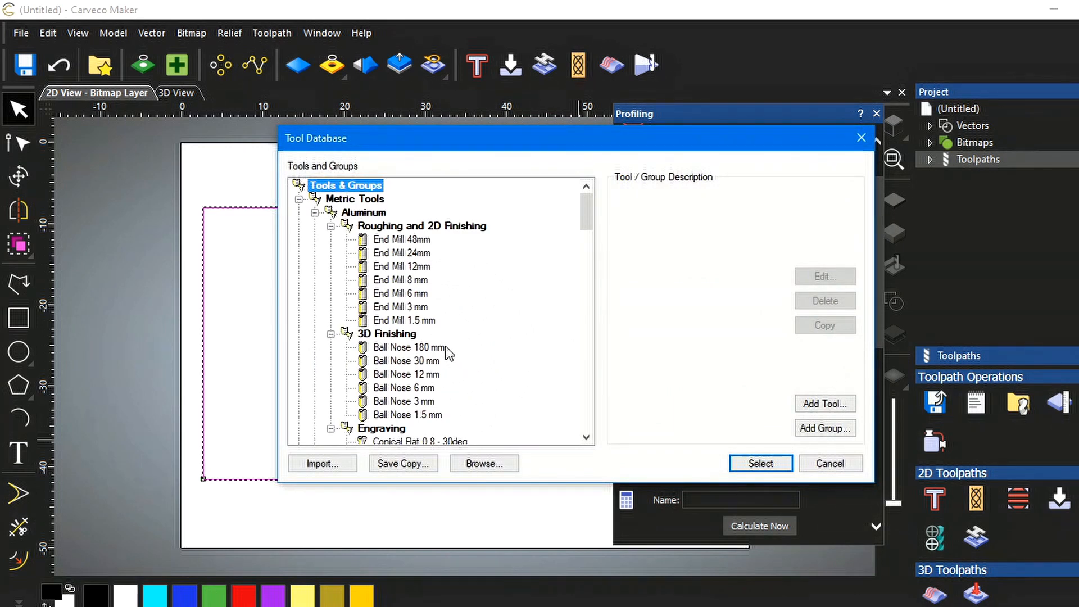
click(382, 295)
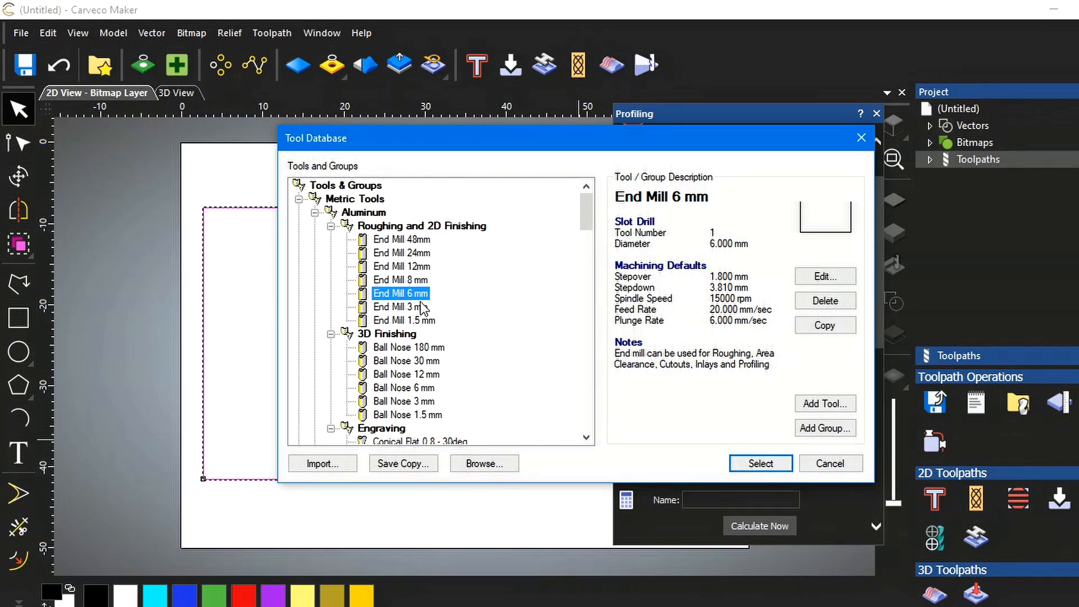
click(402, 279)
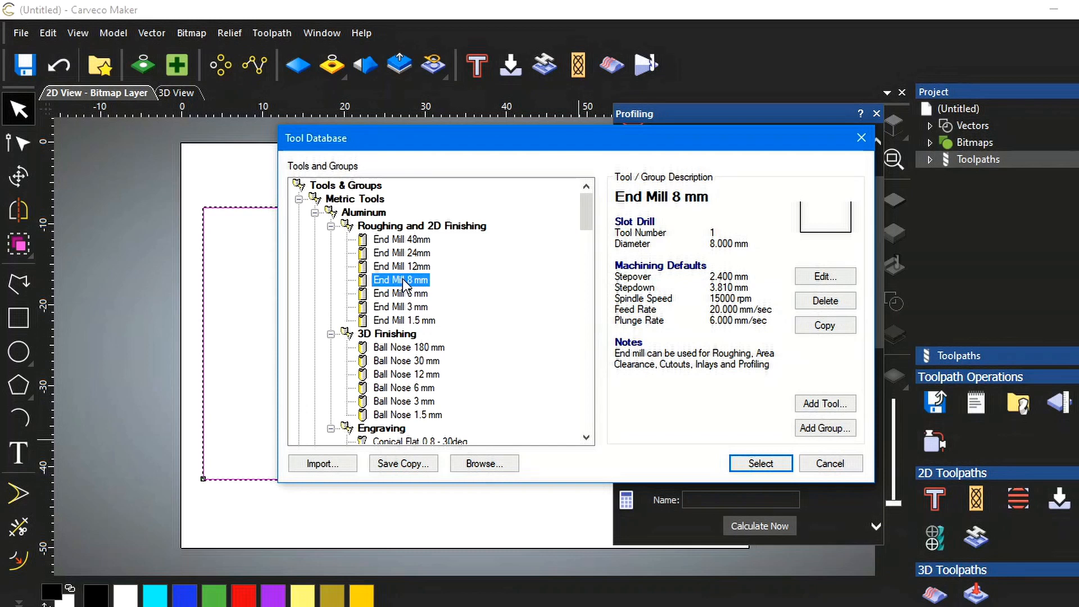
click(770, 464)
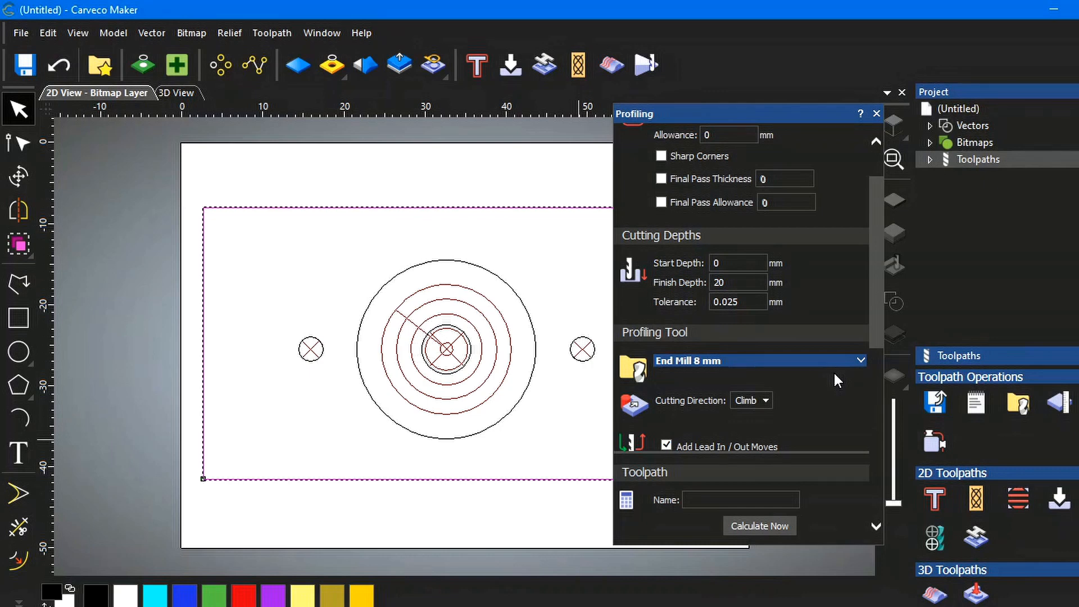
Step: Expand the 8 mm end mill's cutting parameters in the profiling settings and set the stepdown to 1.0 mm
scroll(834, 374, down, 2)
click(860, 295)
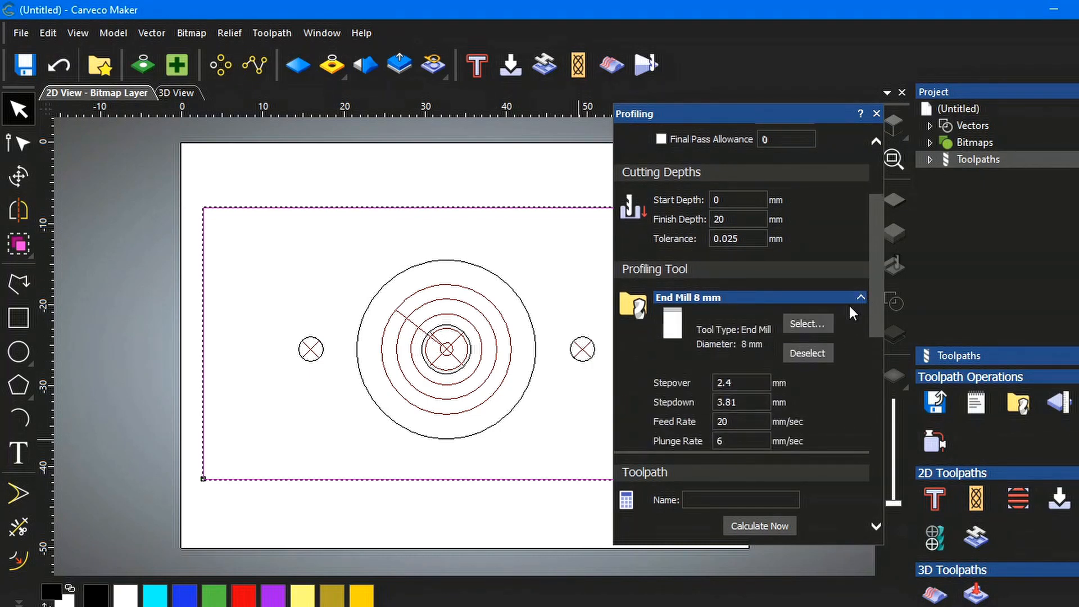
scroll(817, 377, down, 2)
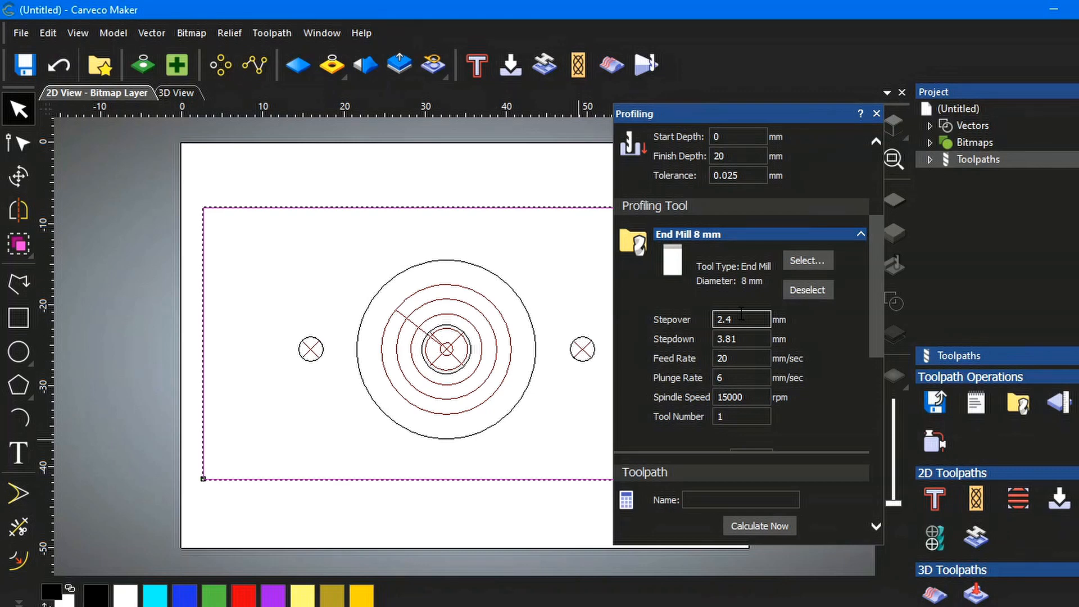
scroll(741, 314, up, 3)
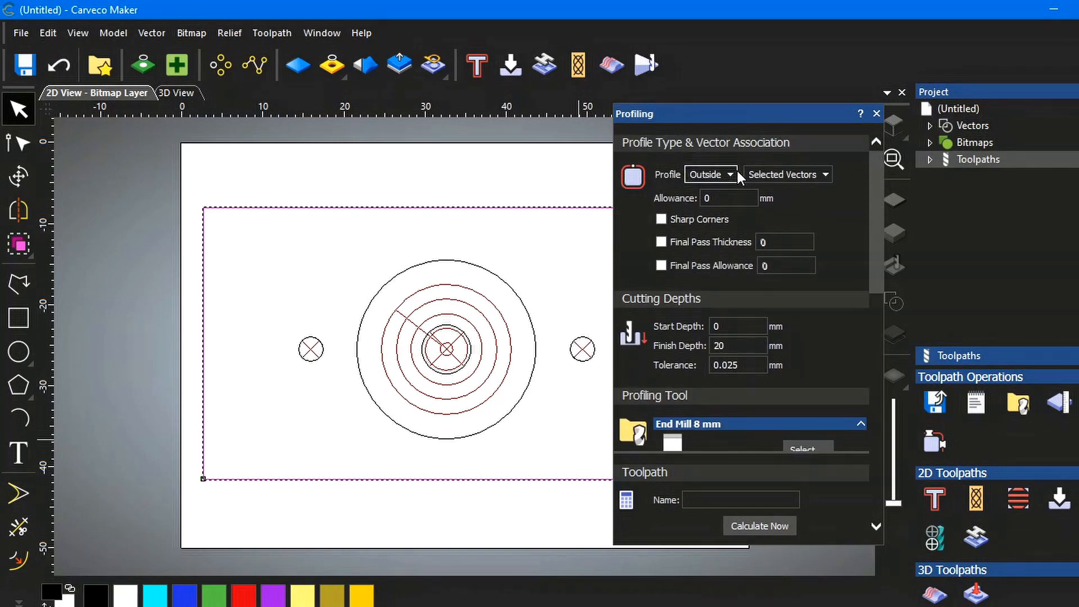
scroll(819, 444, down, 3)
scroll(826, 418, down, 2)
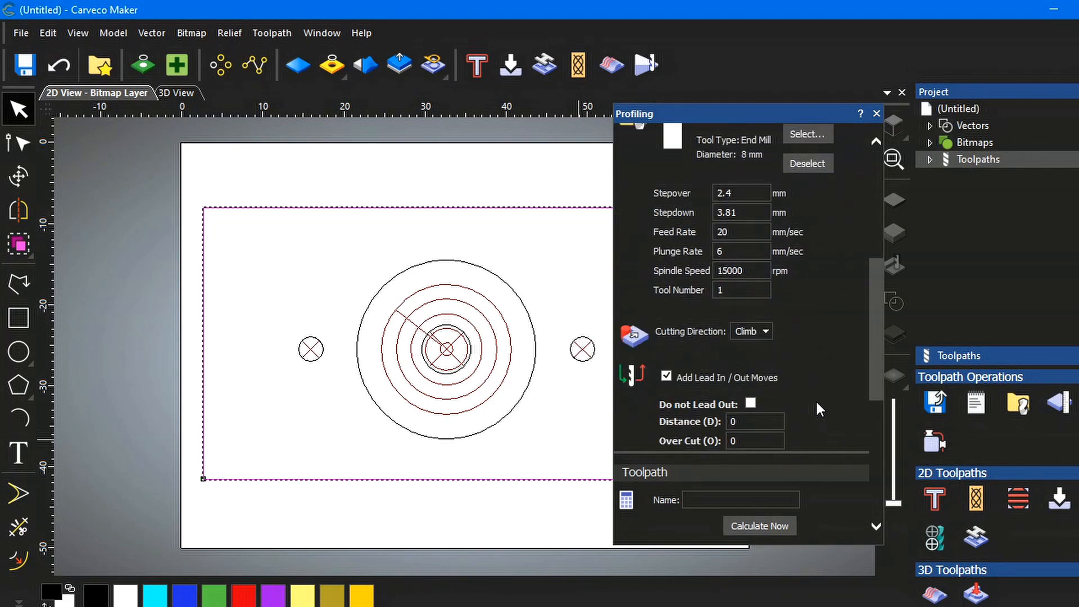
scroll(804, 339, up, 1)
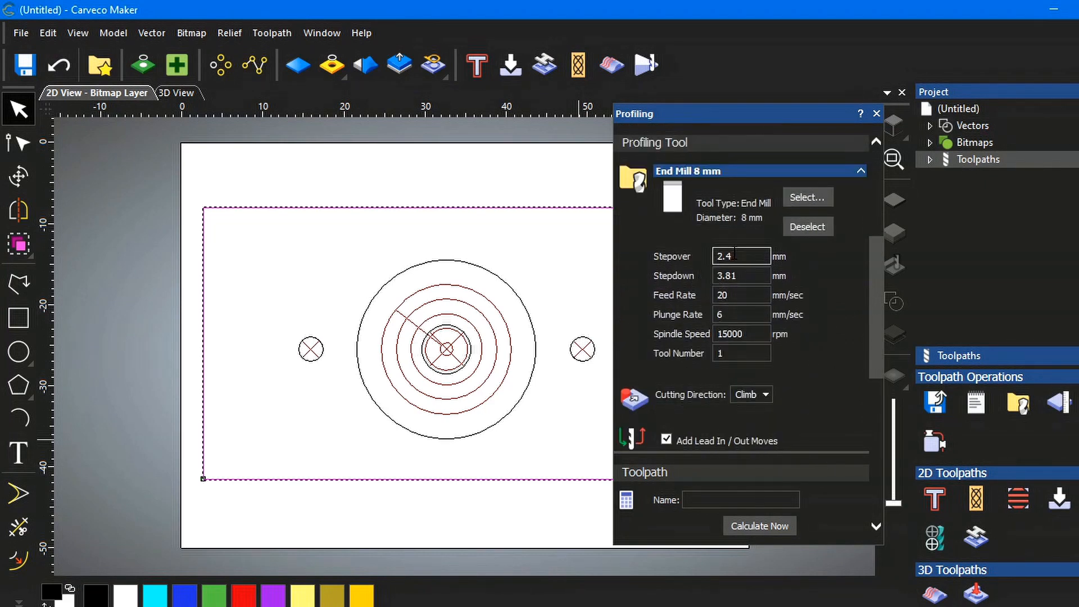
drag(744, 277, 714, 274)
text(1.)
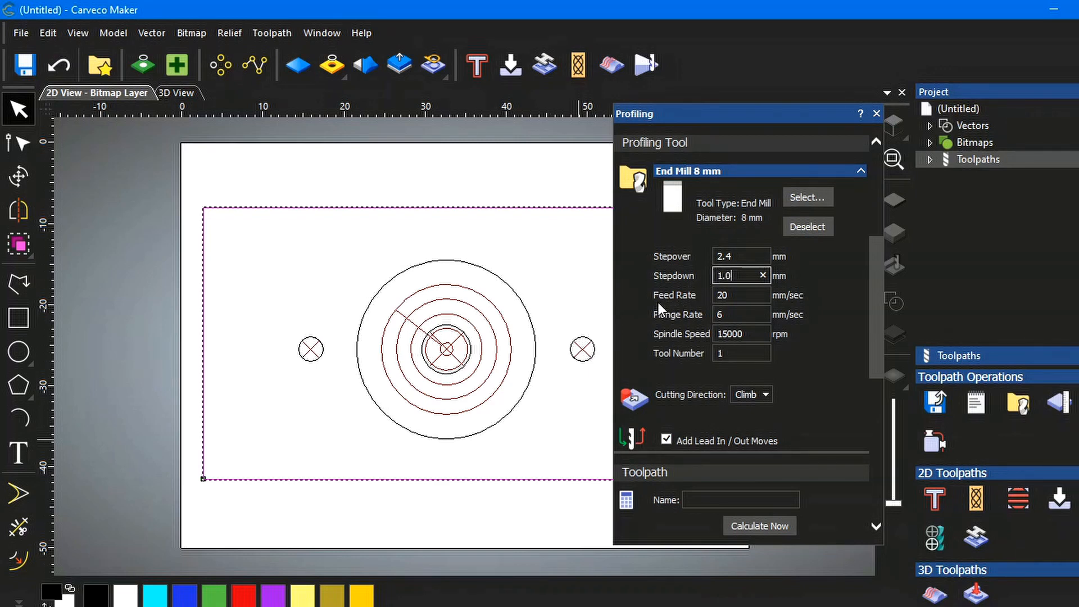
Step: Set the profiling tool's feed rate to 15 mm/sec, plunge rate to 5 mm/sec, spindle speed to 4000 rpm and tool number to 3
double_click(723, 295)
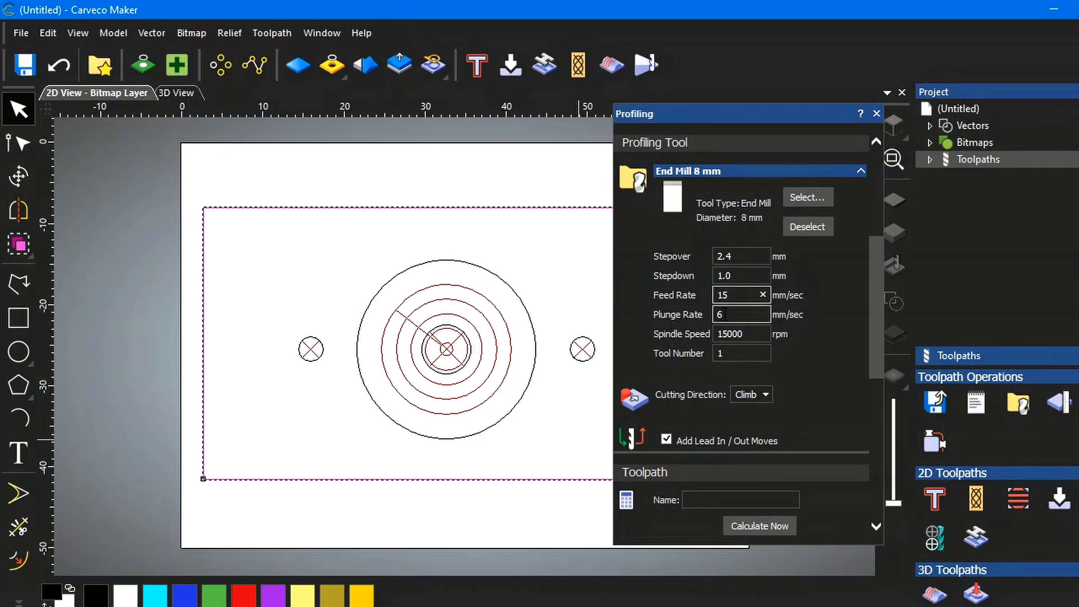
double_click(727, 316)
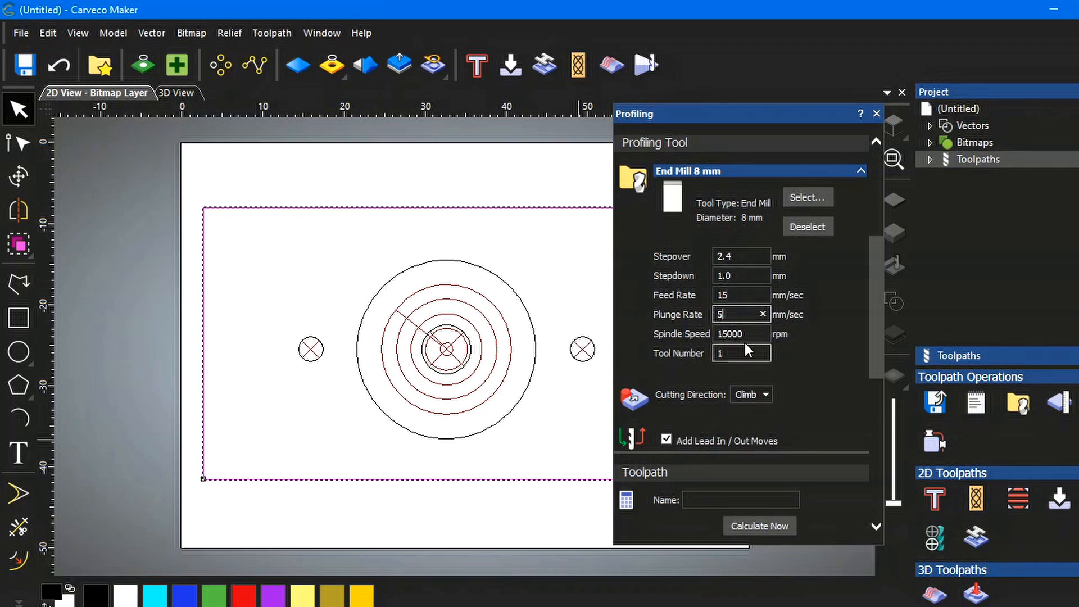
double_click(715, 334)
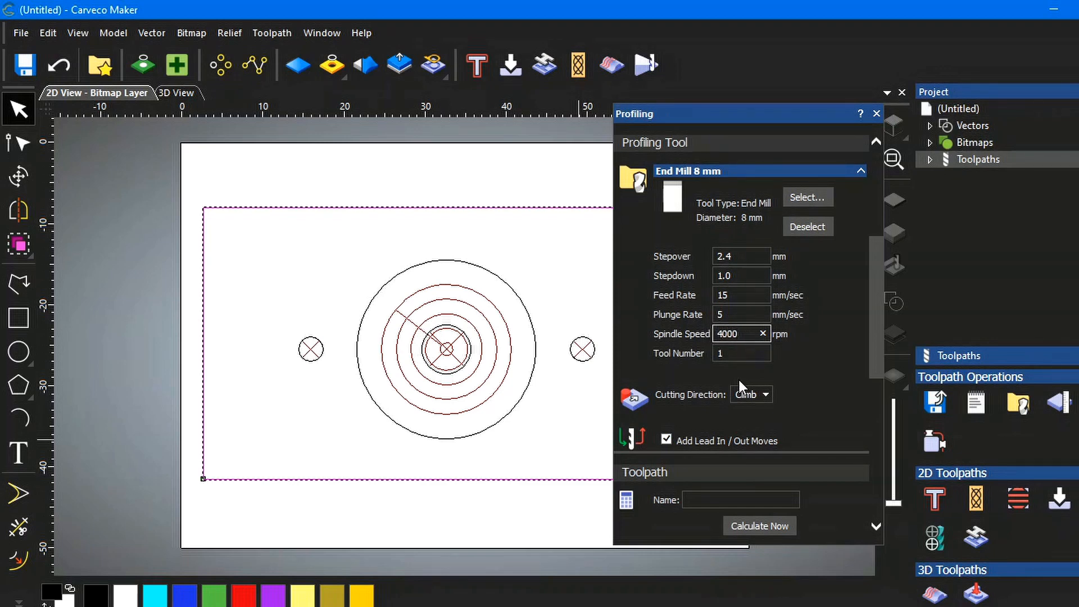
click(720, 354)
double_click(720, 354)
Step: Name the profiling toolpath "8mm Emill out" and calculate it with circular arc lead in/out moves
scroll(818, 339, down, 2)
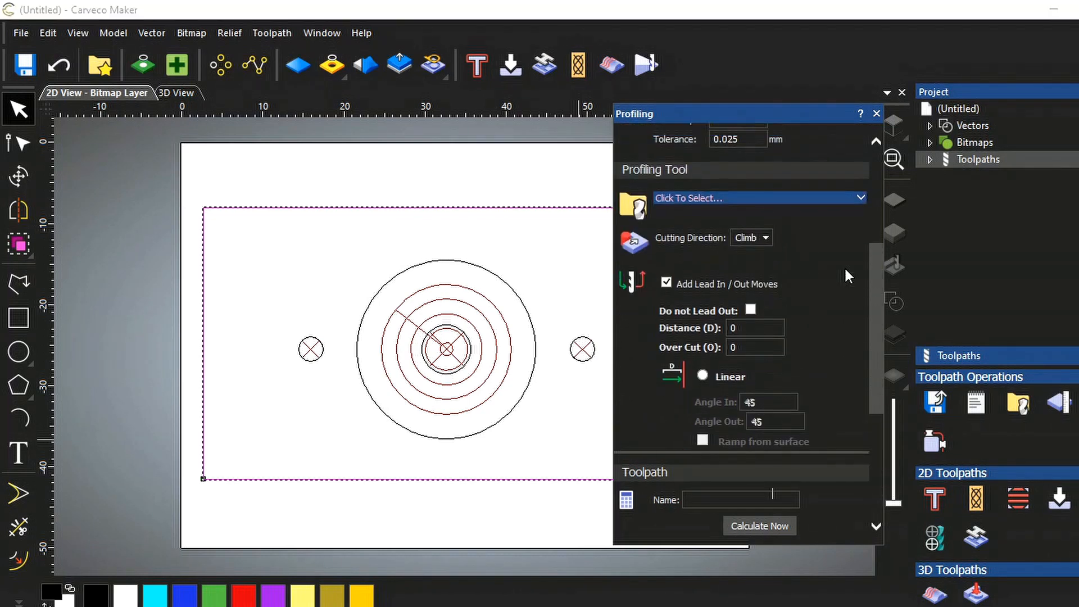
scroll(844, 267, up, 4)
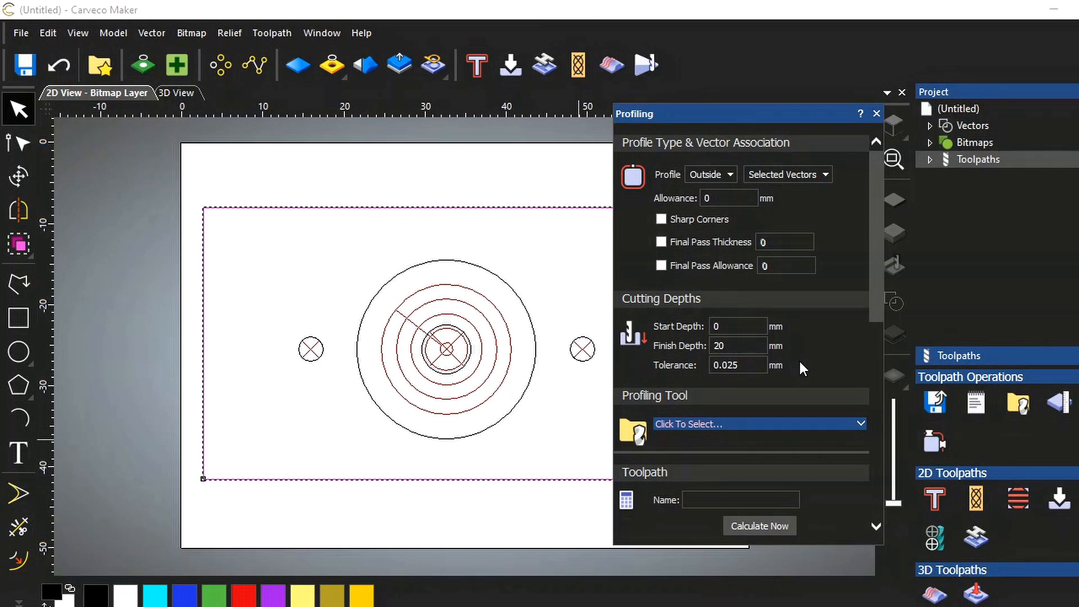
scroll(800, 362, down, 1)
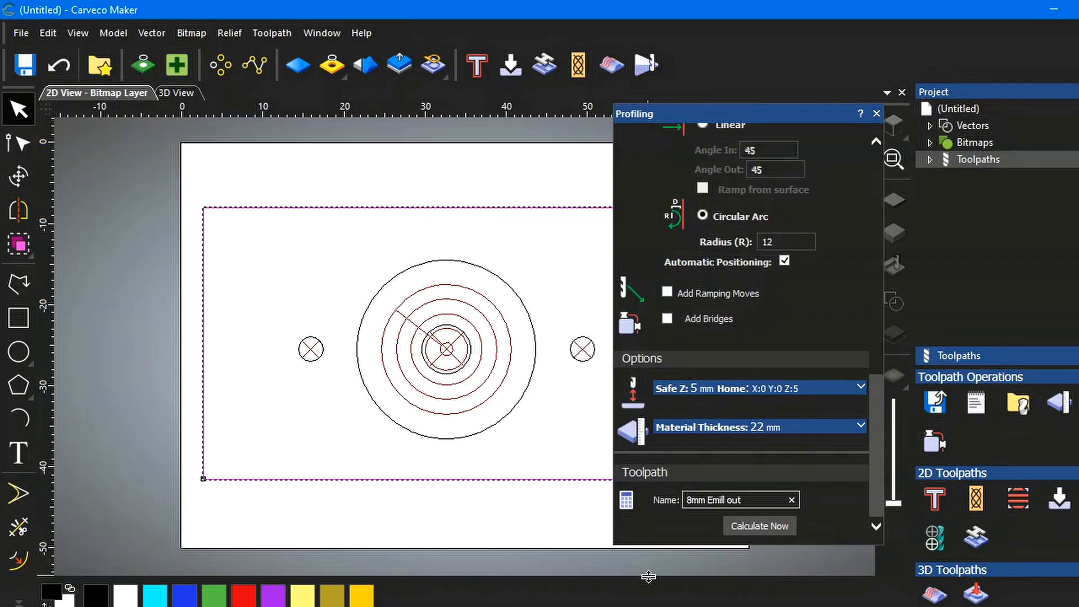
click(757, 525)
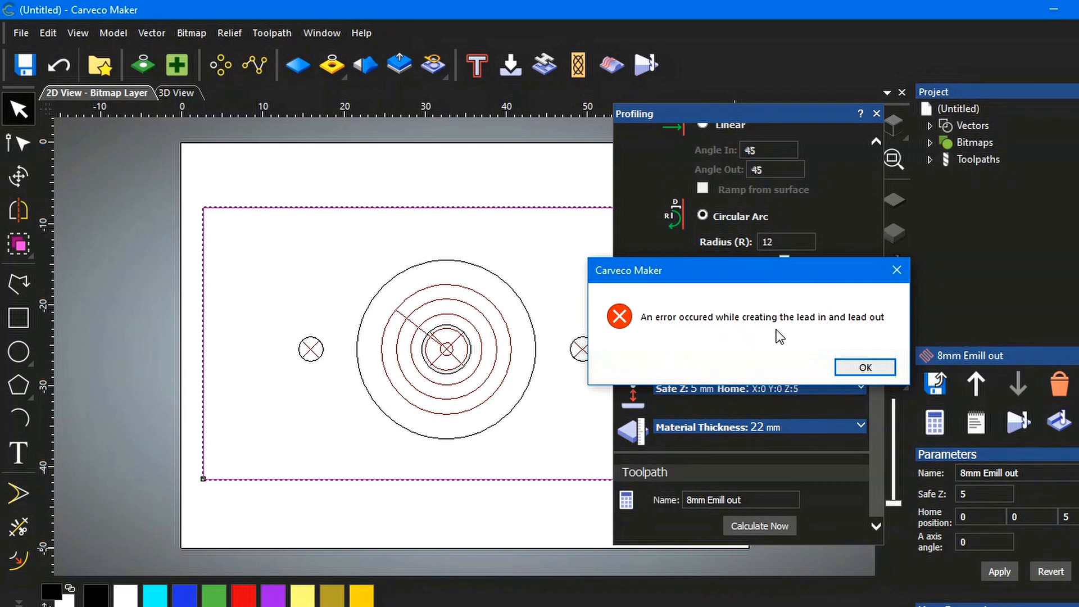
click(875, 368)
click(877, 367)
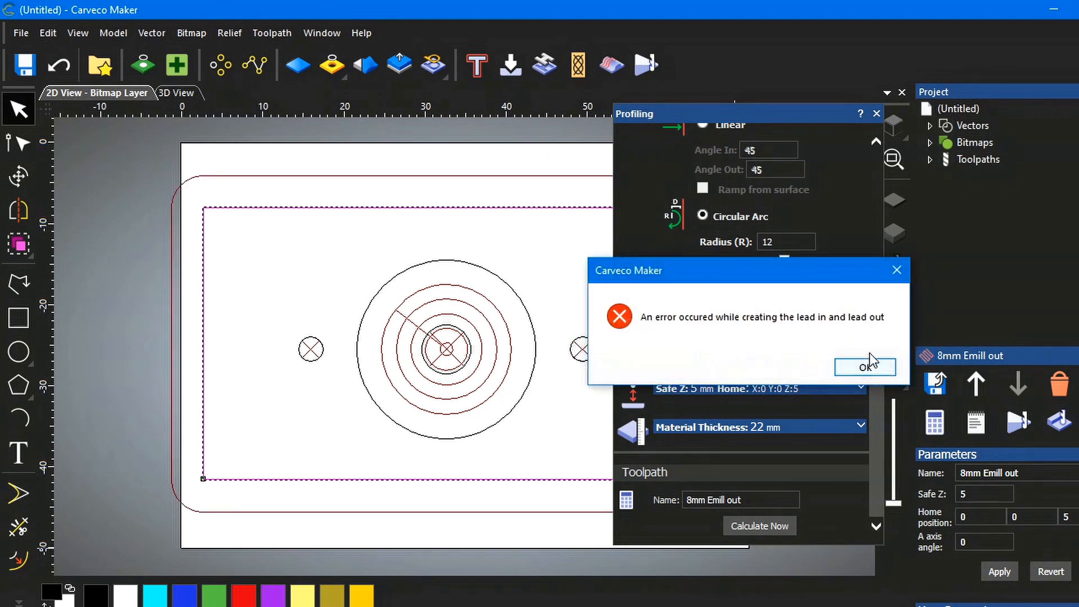
click(880, 366)
Step: Turn off the lead in/out moves and add zig-zag ramping moves with a maximum ramp length of 10 mm
scroll(670, 250, up, 4)
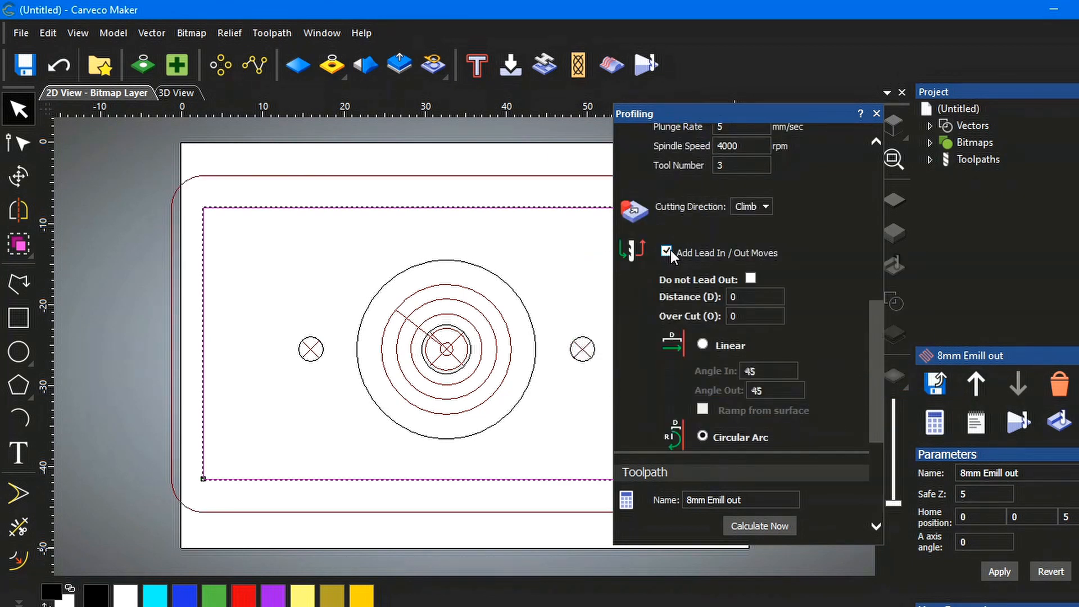
click(667, 251)
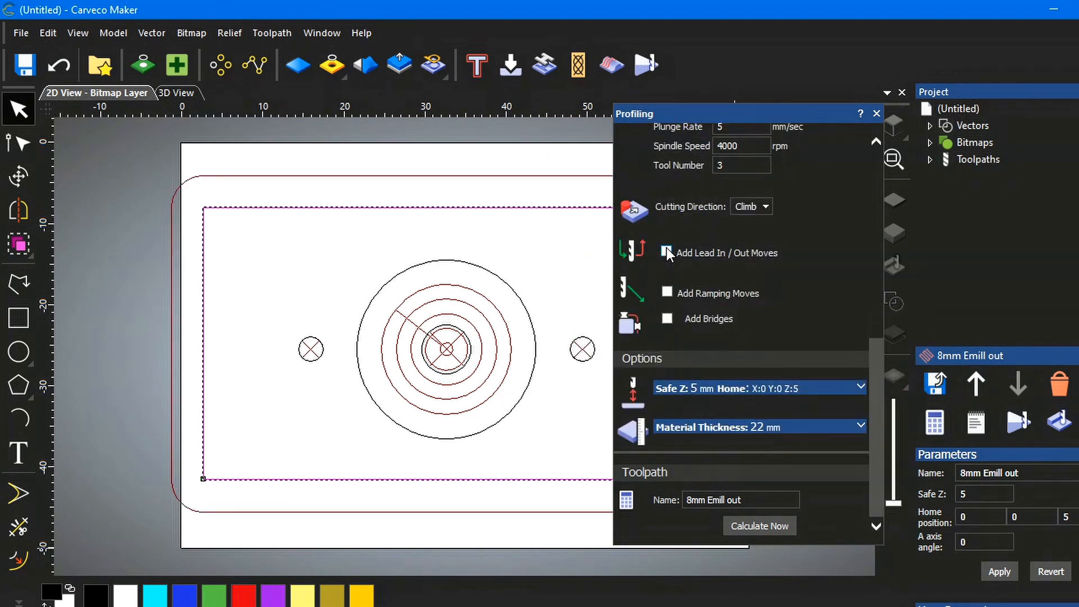
click(666, 291)
scroll(834, 297, down, 3)
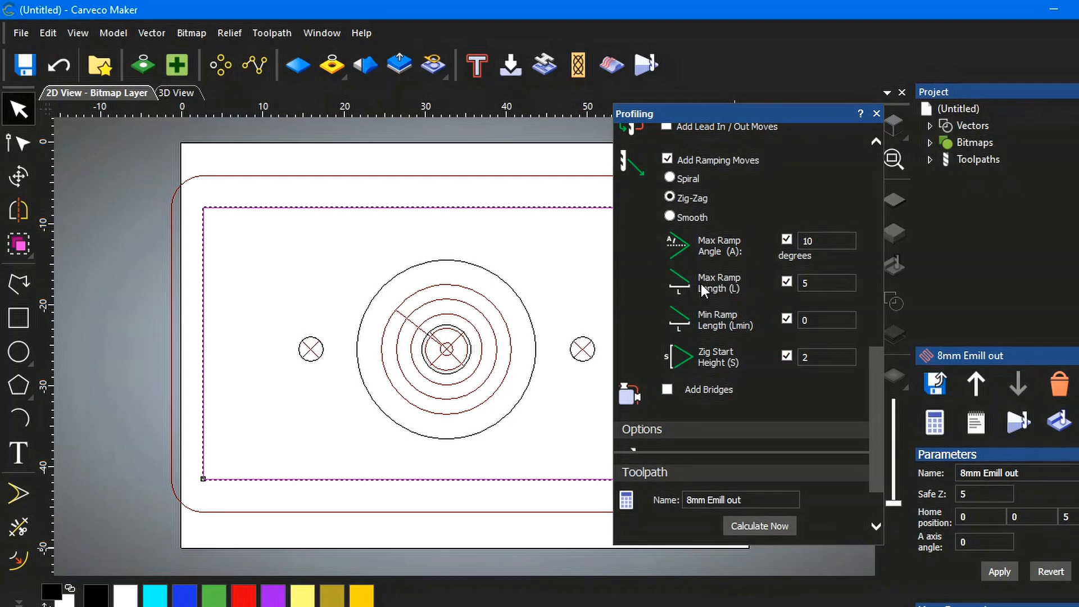
double_click(802, 283)
scroll(805, 369, down, 2)
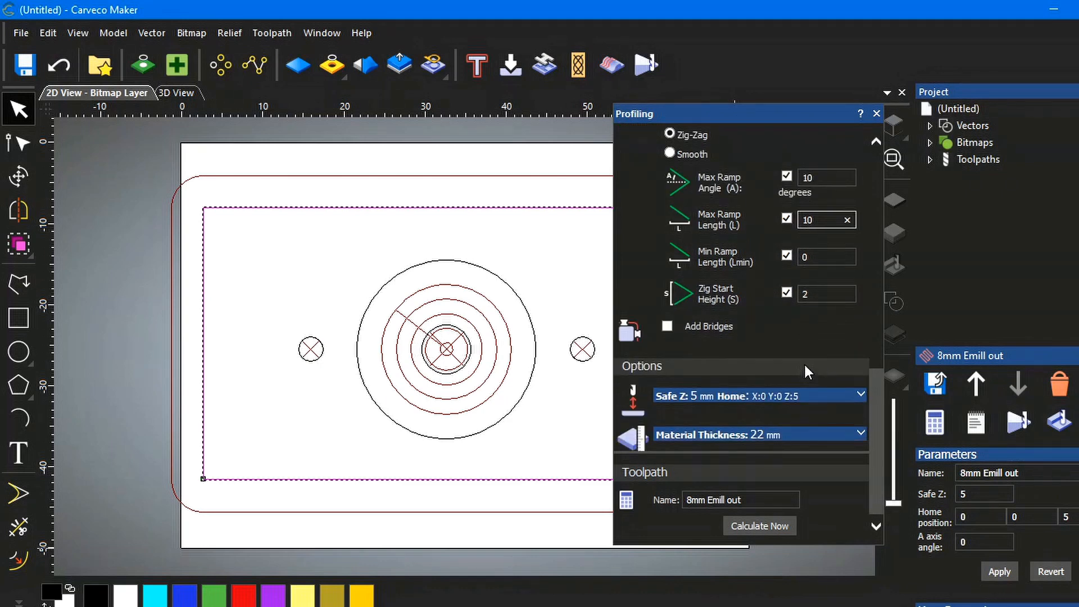
Step: Recalculate the "8mm Emill out" profiling toolpath and close its settings
scroll(804, 330, down, 1)
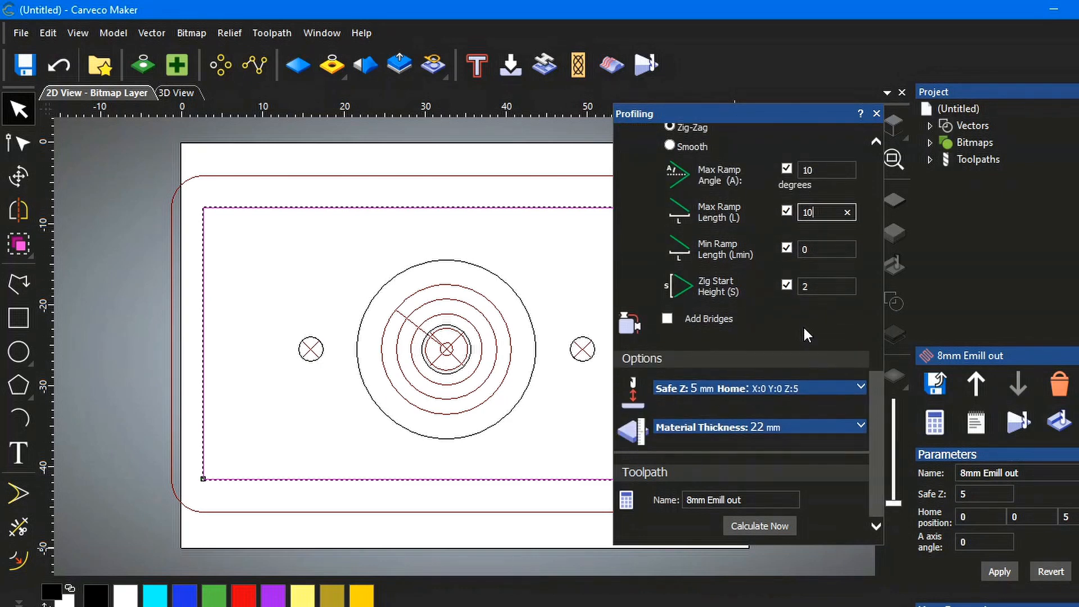
click(757, 526)
click(876, 114)
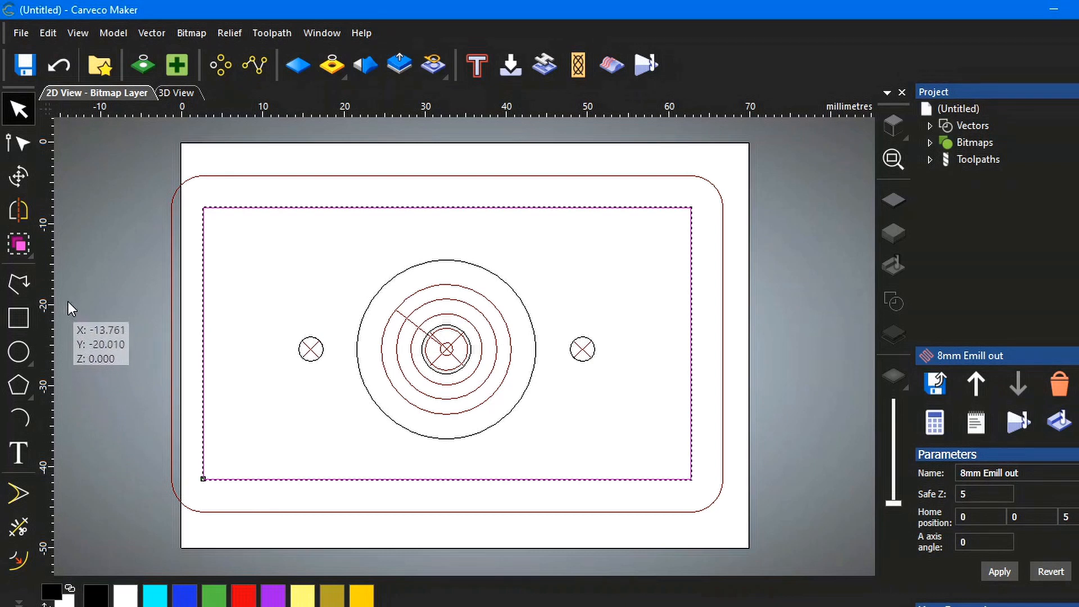
Step: Draw a rectangle about 68 x 57 mm around the plate, starting just outside the material's upper-left corner
click(18, 318)
key(Escape)
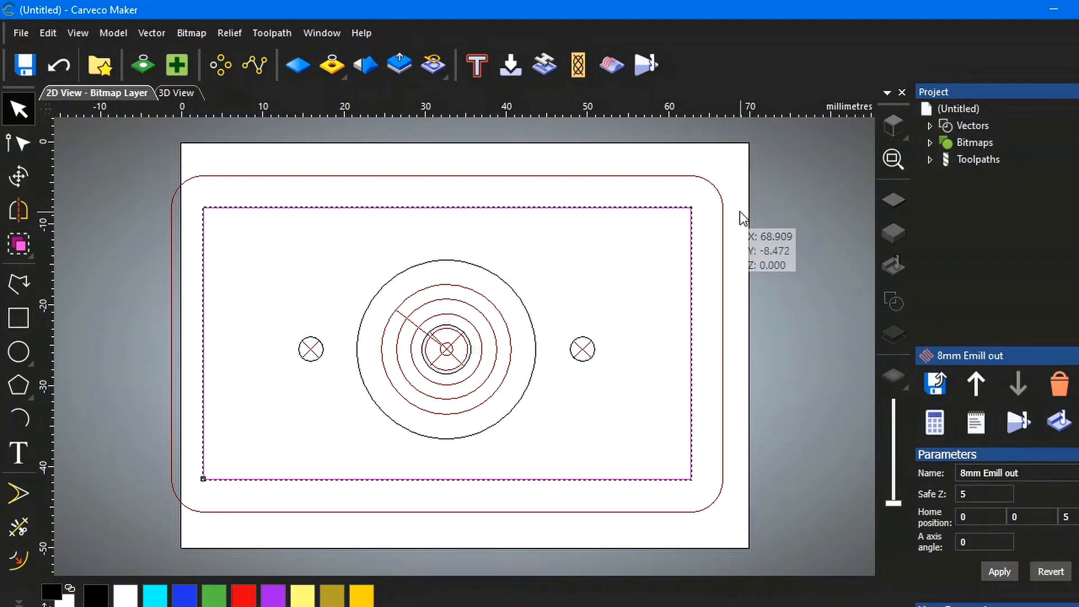
scroll(752, 202, down, 2)
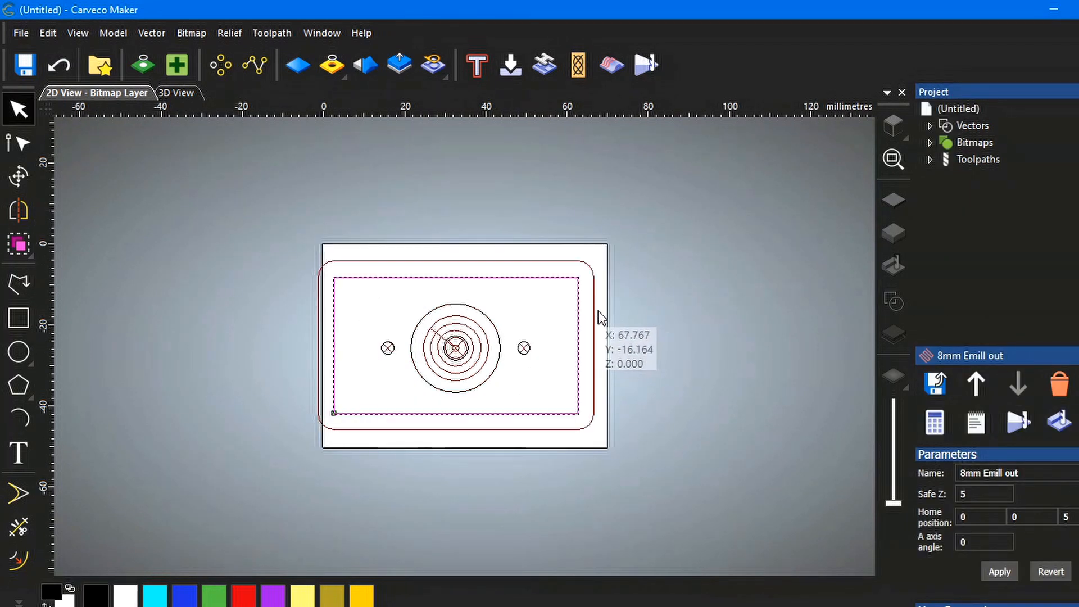
scroll(609, 312, up, 1)
scroll(611, 305, down, 1)
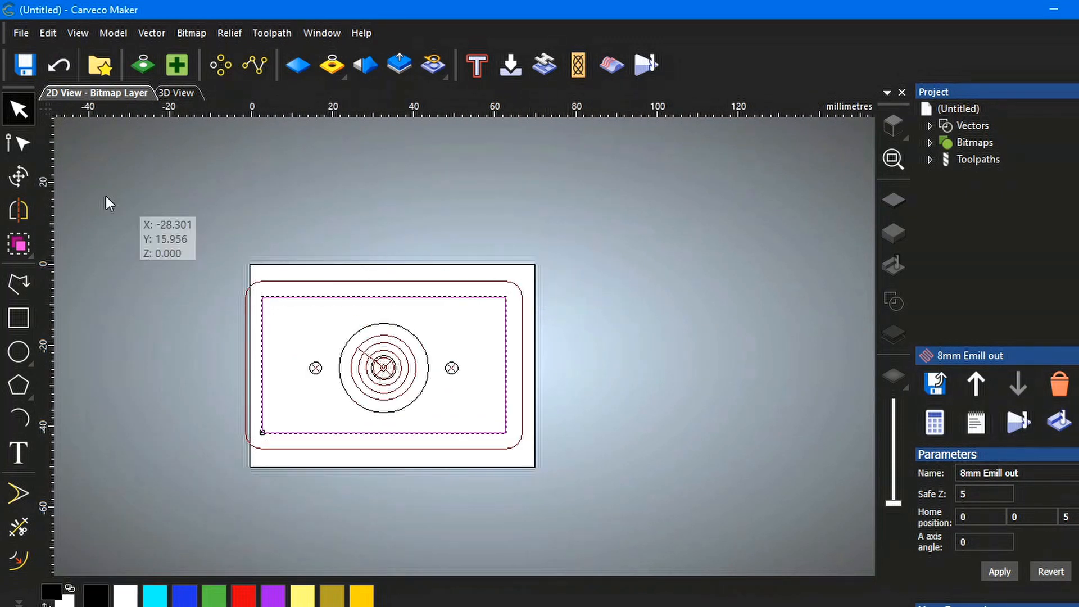
click(19, 319)
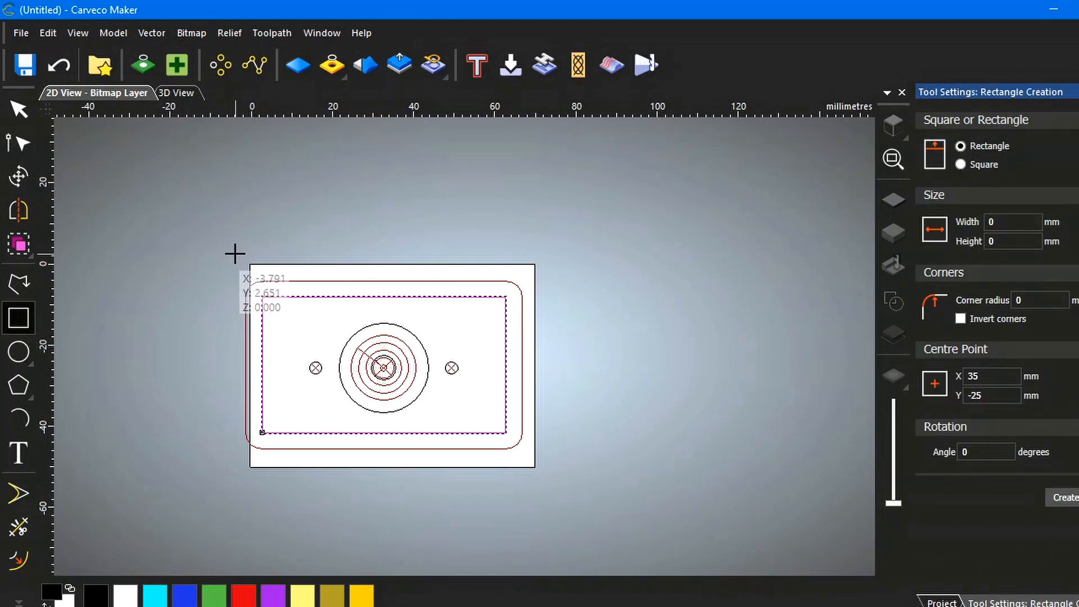
drag(235, 254, 516, 485)
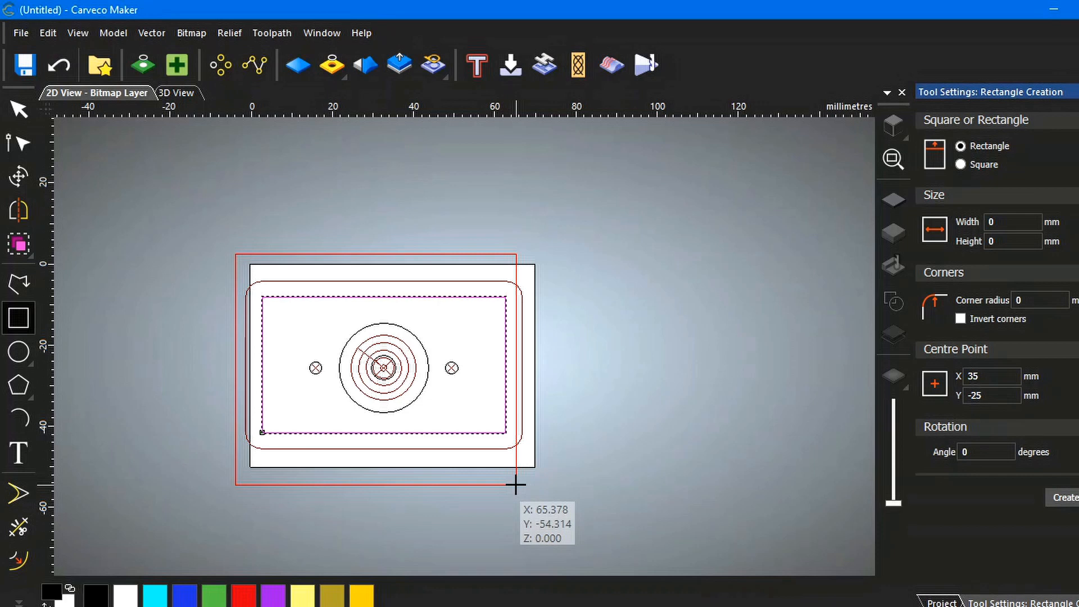
drag(516, 484, 511, 487)
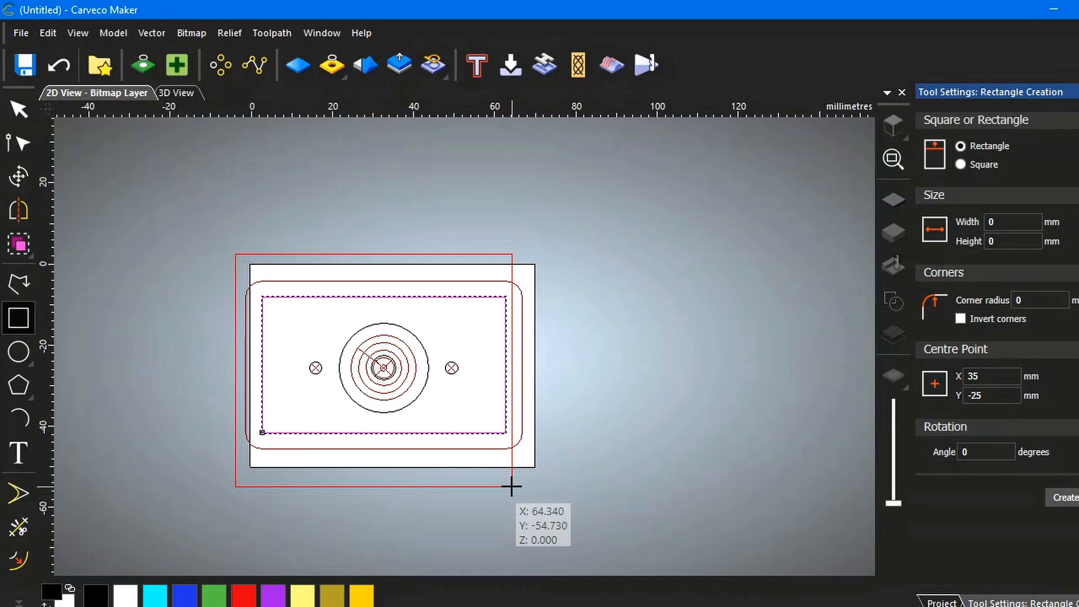
drag(511, 486, 512, 487)
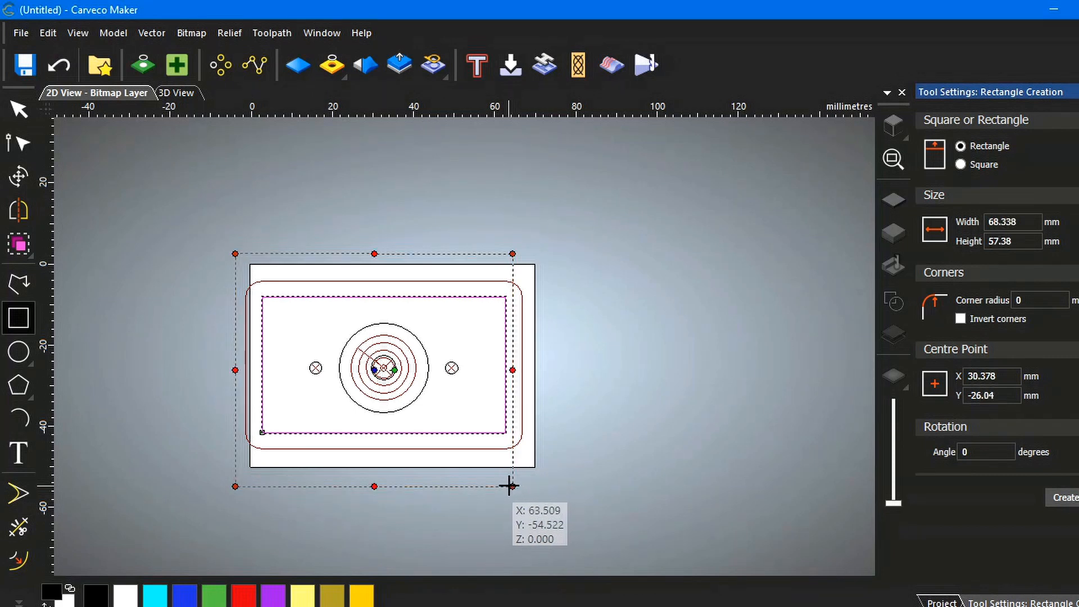
click(1066, 499)
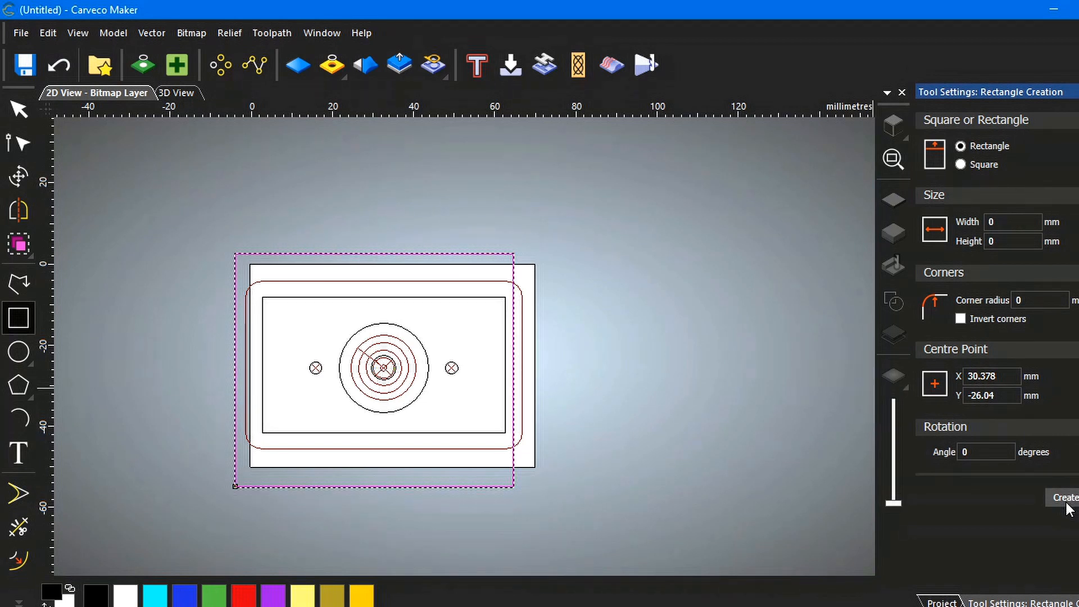
click(1065, 498)
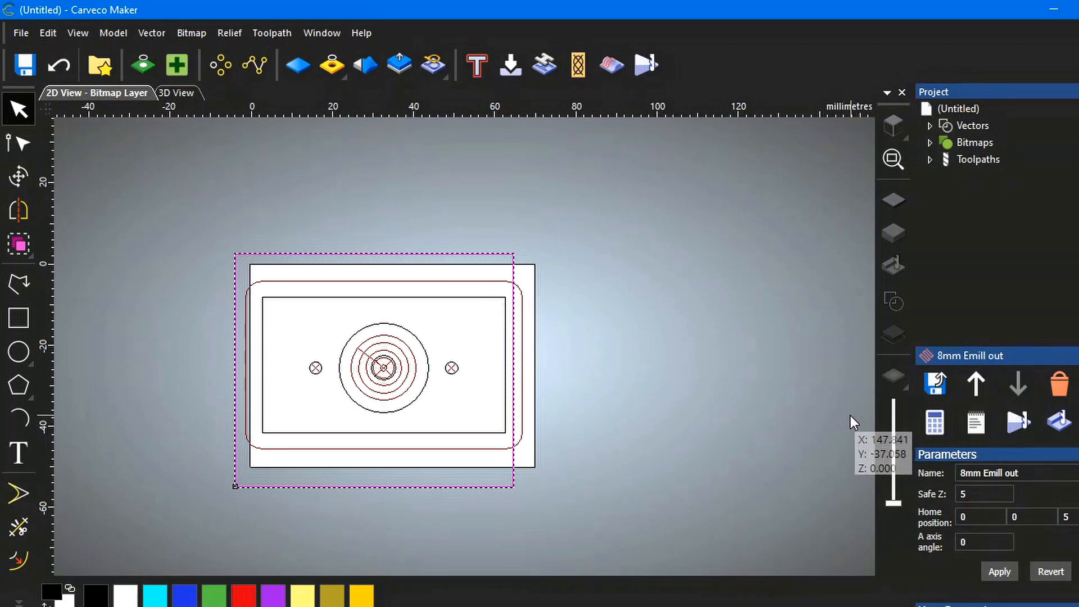
Step: Start a 2D Area Clearance toolpath for the new large rectangle and set the finish depth to 5 mm
click(952, 157)
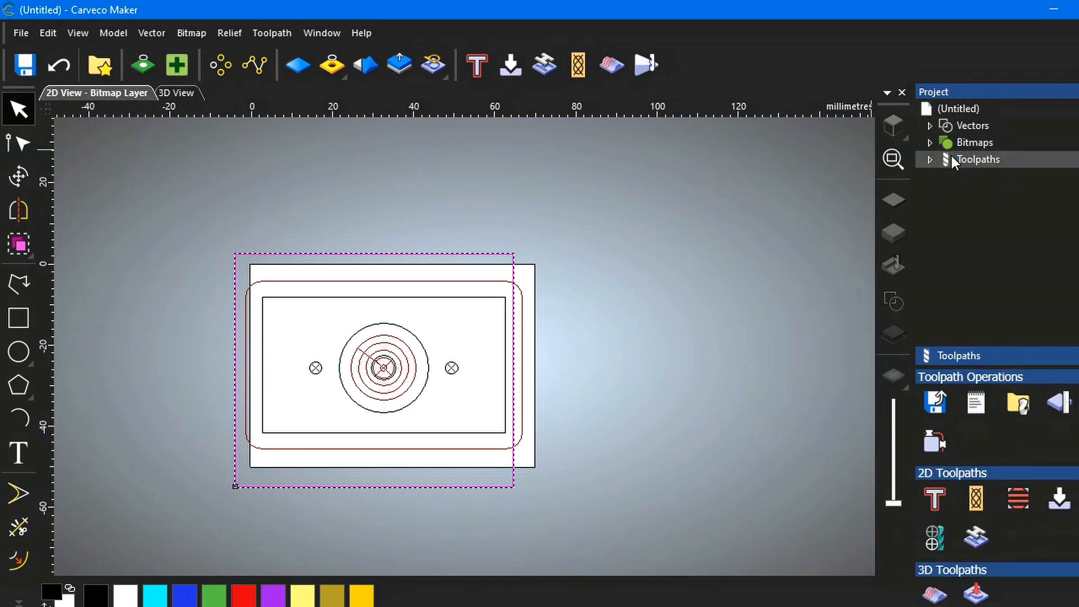
click(1016, 498)
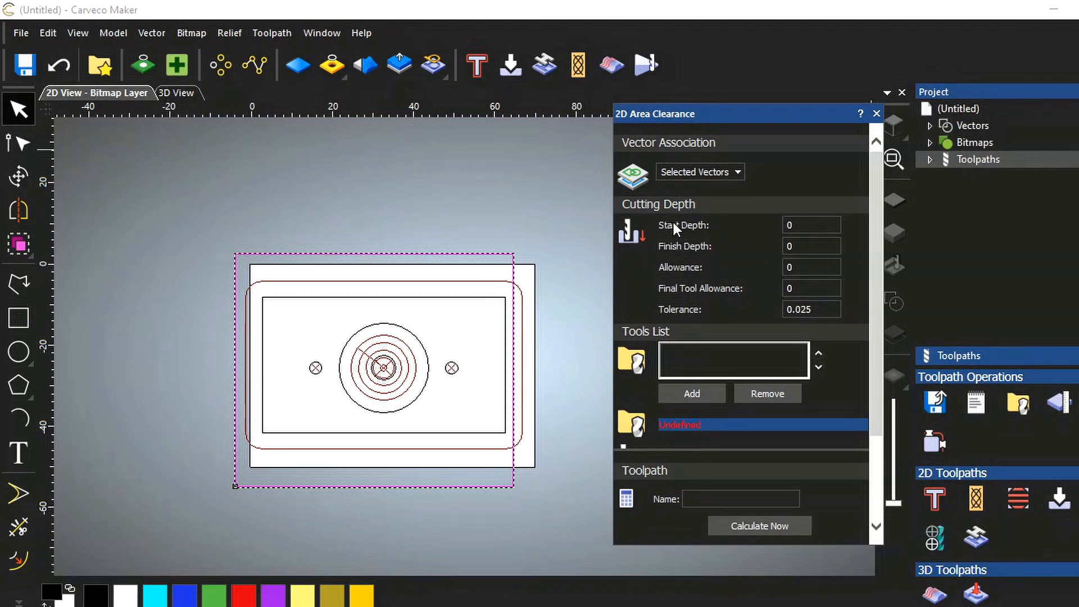
double_click(797, 246)
Step: Add the aluminium roughing tool End Mill 8 mm to the area clearance toolpath and bring up its cutting parameters
click(692, 393)
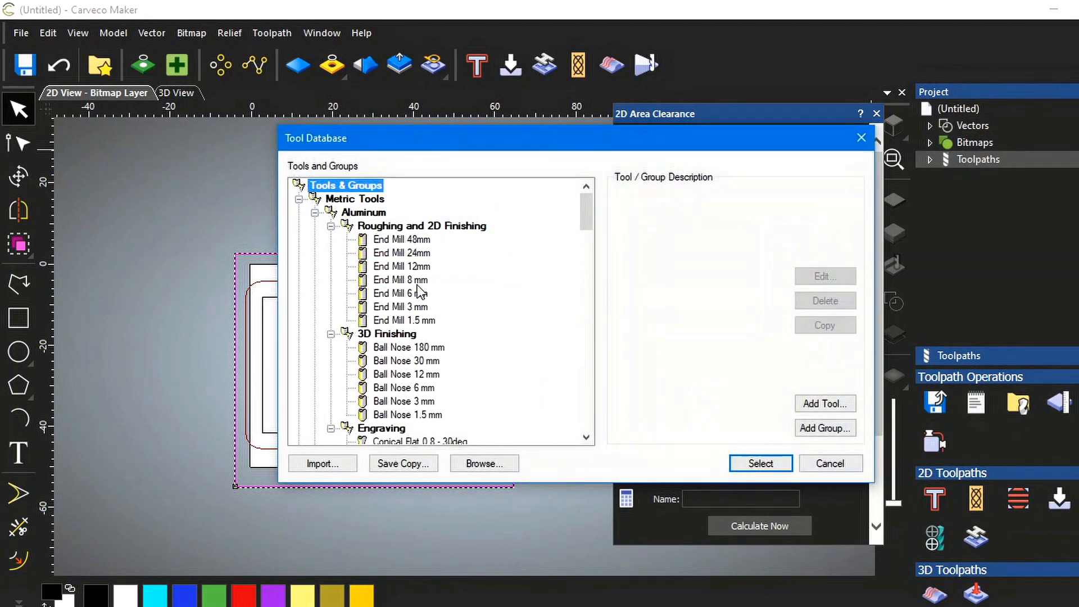
click(400, 280)
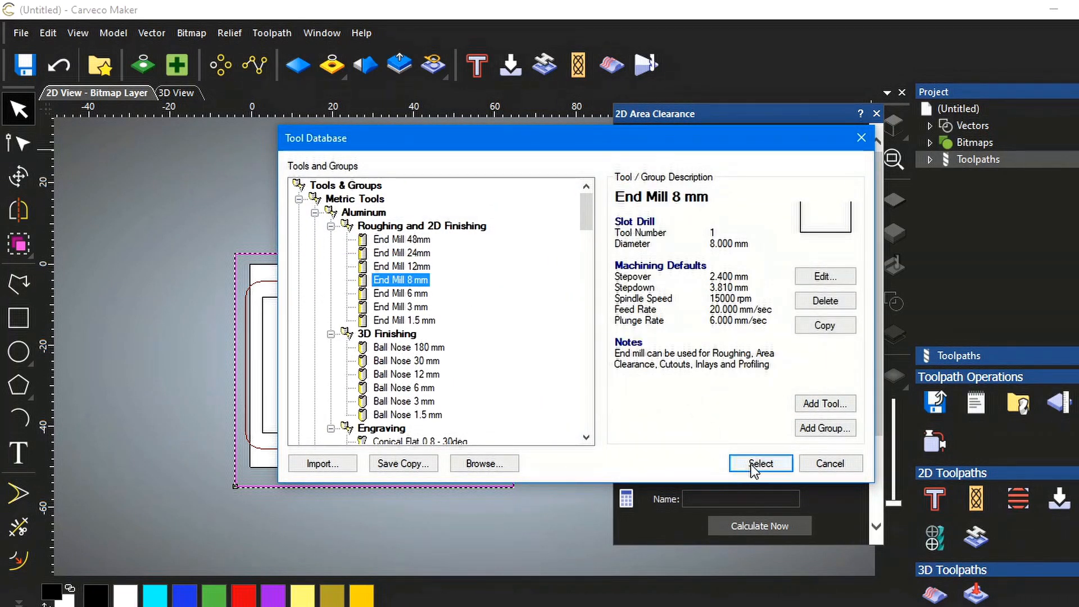
click(767, 464)
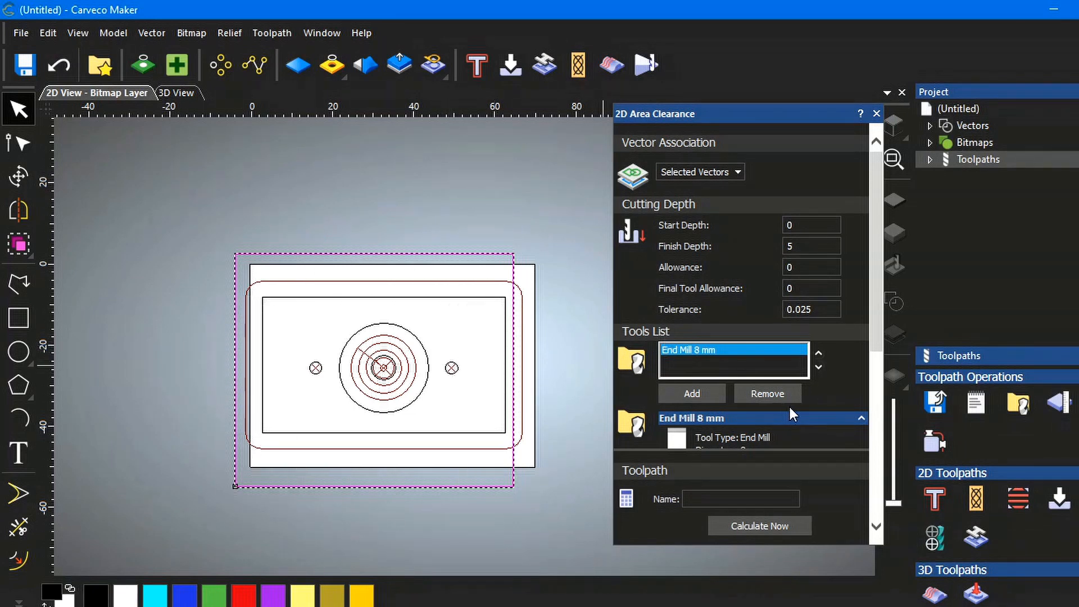
scroll(836, 400, down, 3)
scroll(833, 386, down, 3)
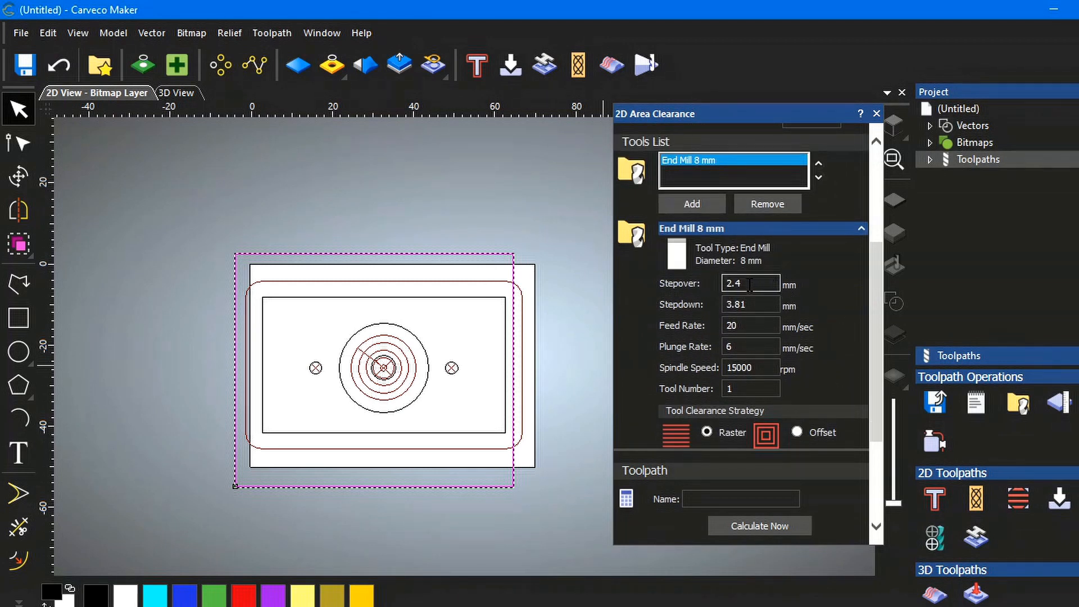
Step: Set the 8 mm end mill's stepover to 2 mm, stepdown to 1 mm, feed rate to 15 mm/sec and plunge rate to 5 mm/sec
click(726, 284)
text(3)
double_click(727, 284)
key(BackSpace)
text(2)
double_click(748, 305)
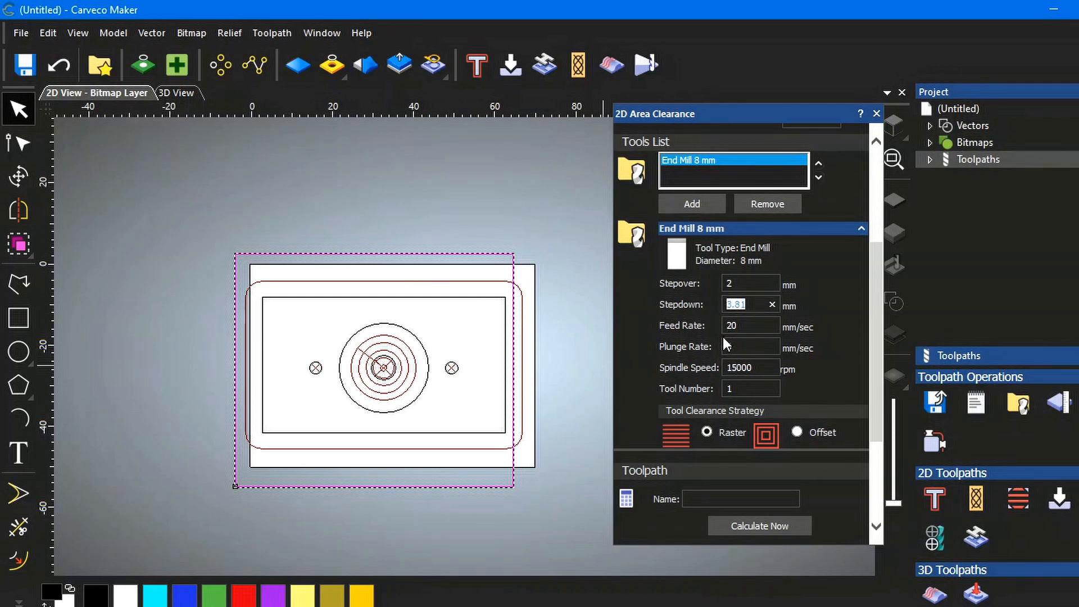
text(1)
double_click(729, 326)
text(15)
double_click(726, 346)
text(5)
Step: Use an Offset clearance strategy with the start point inside and add ramping moves to the area clearance toolpath
scroll(792, 325, down, 3)
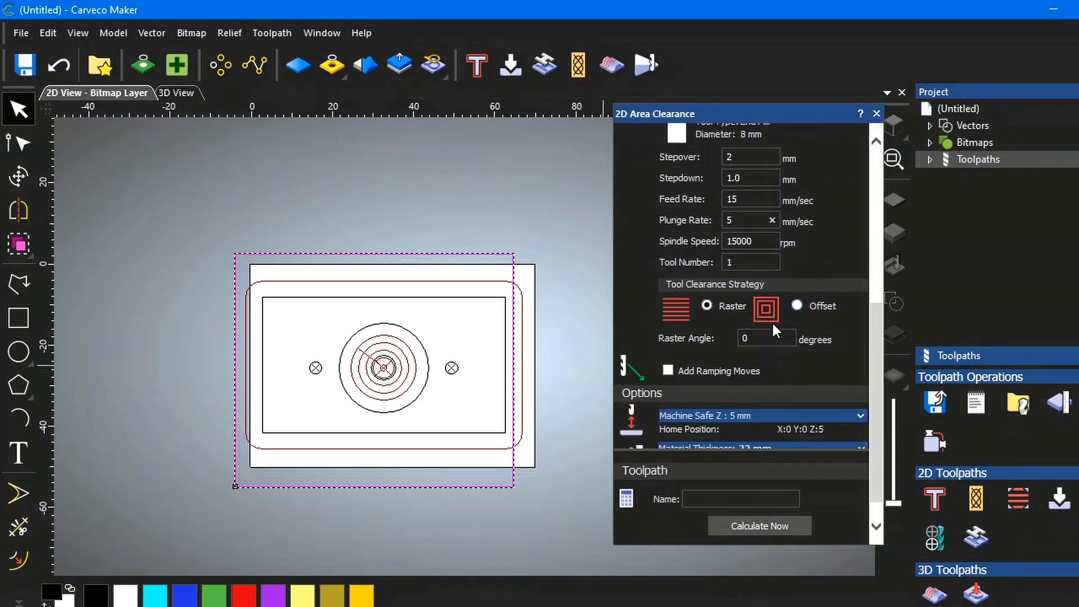
click(795, 303)
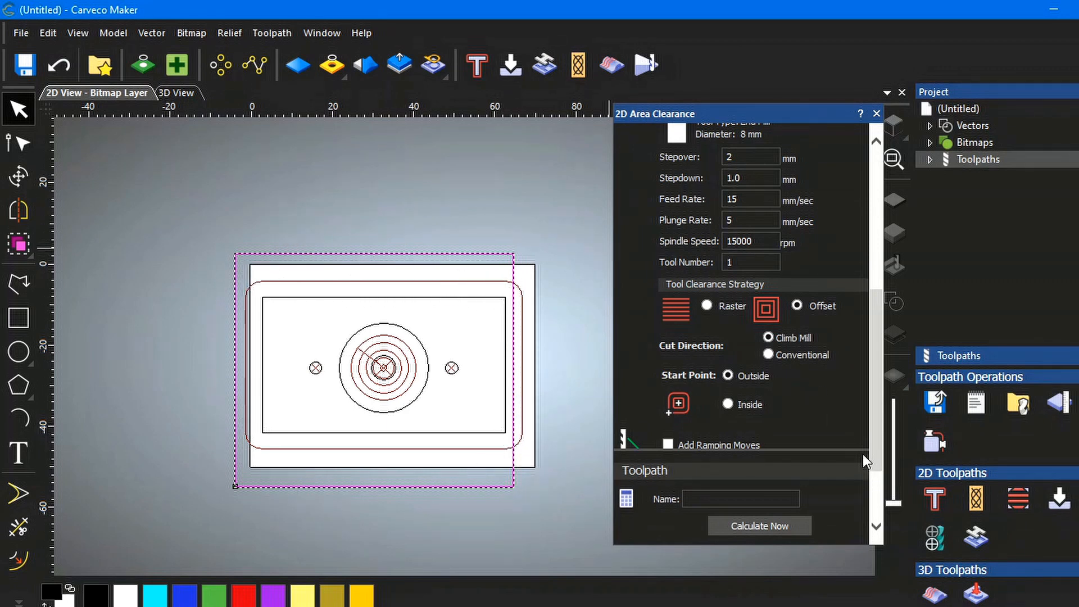
scroll(785, 404, down, 2)
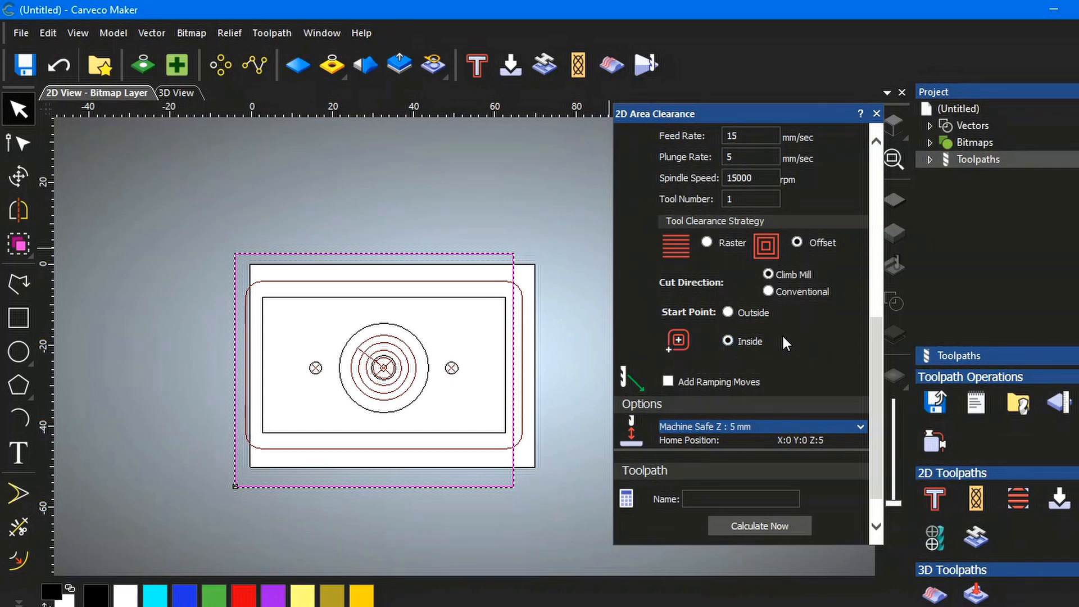
scroll(790, 328, down, 1)
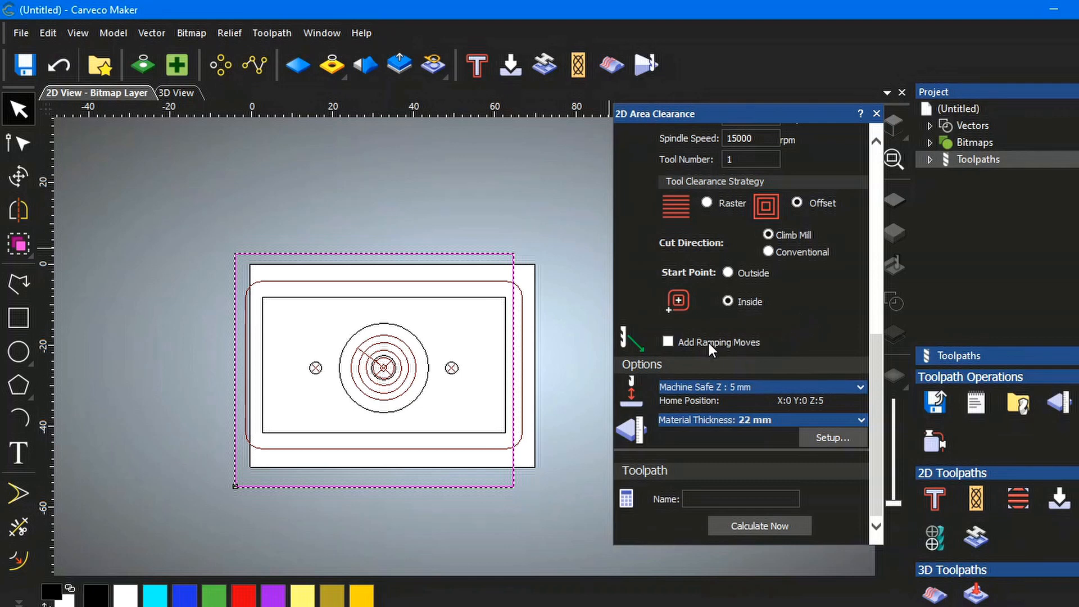
click(668, 342)
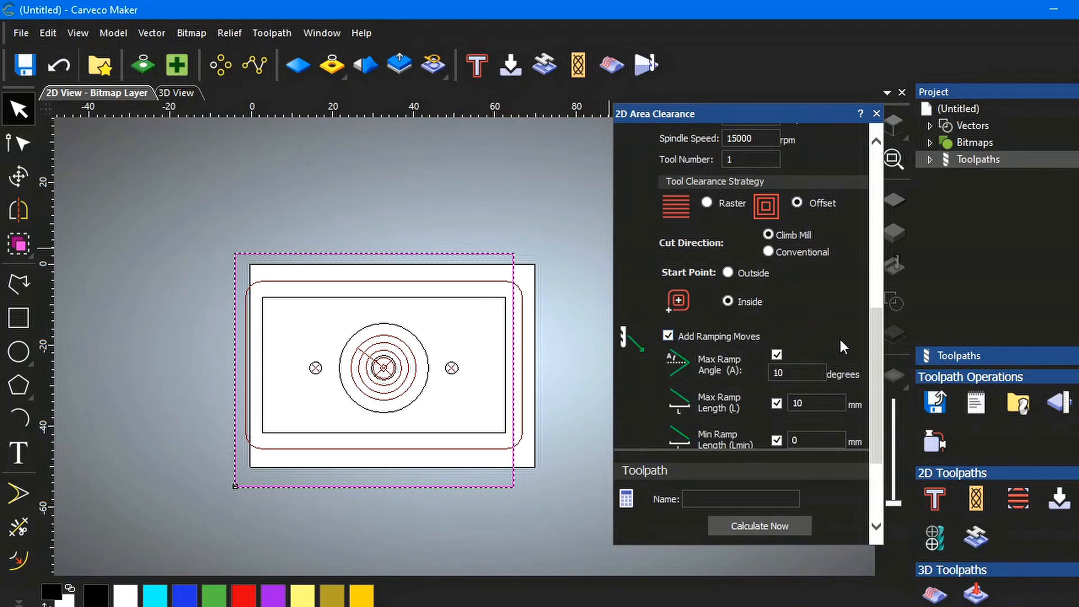
scroll(839, 337, down, 3)
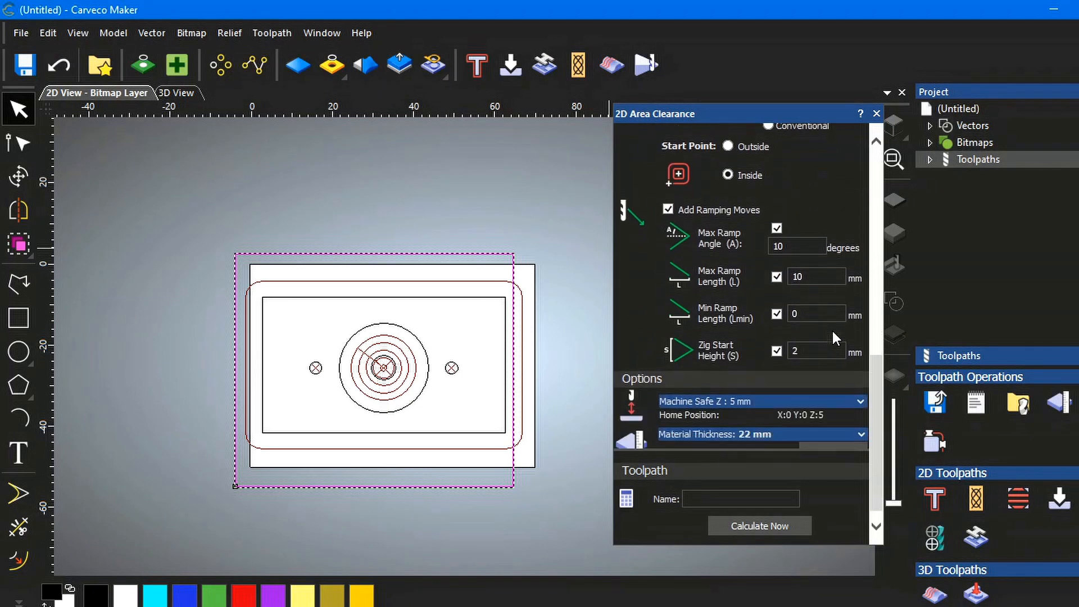
click(806, 276)
scroll(791, 302, down, 1)
click(792, 302)
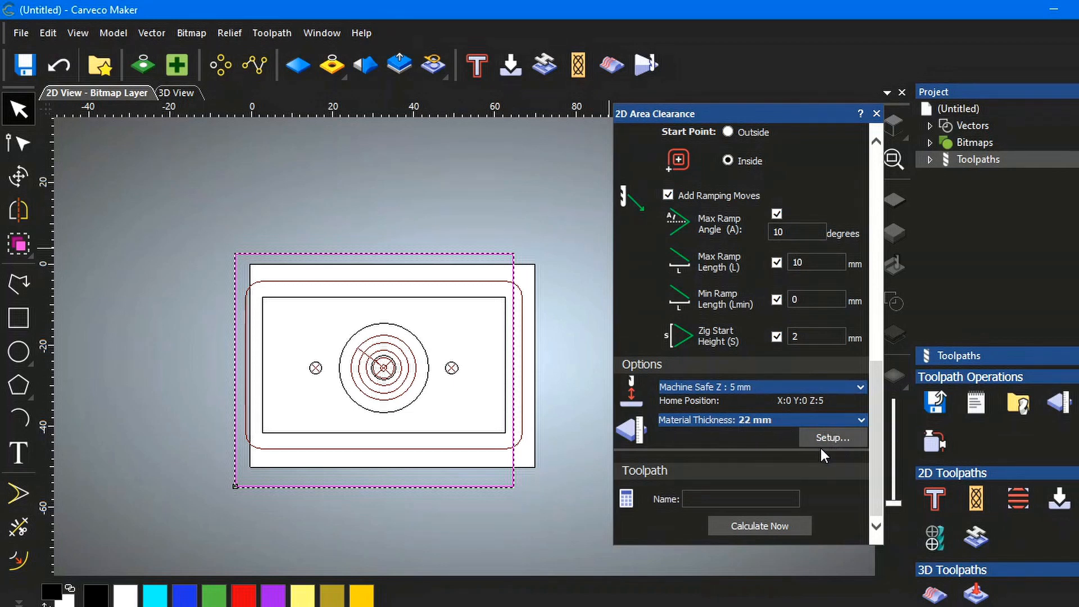
Step: Set the 8 mm end mill's spindle speed to 4000 rpm and review the toolpath's cutting depth settings
scroll(768, 374, up, 5)
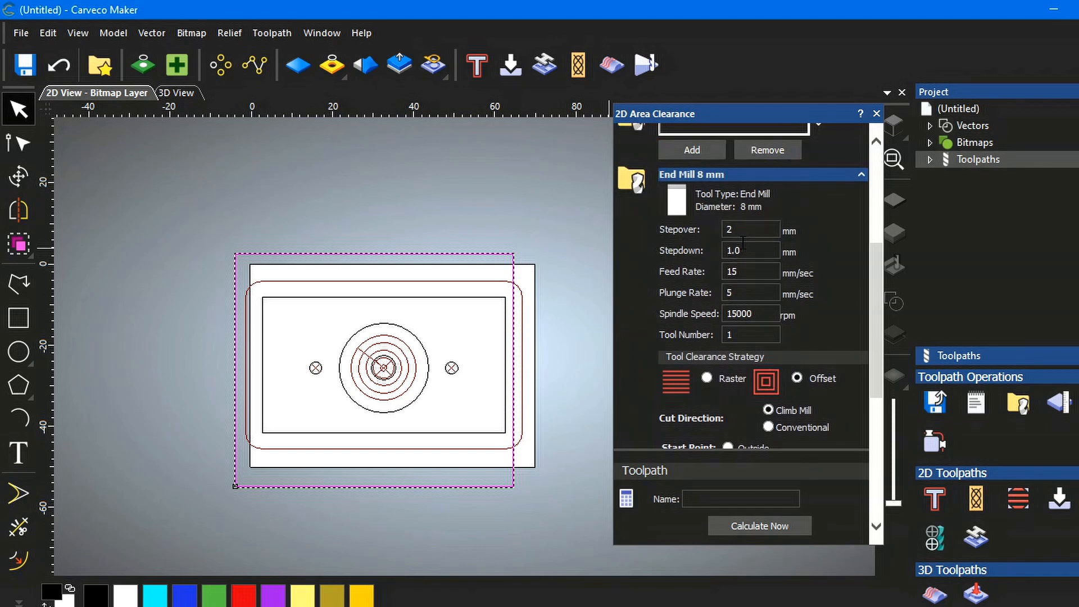
double_click(759, 311)
text(4000)
scroll(767, 302, up, 3)
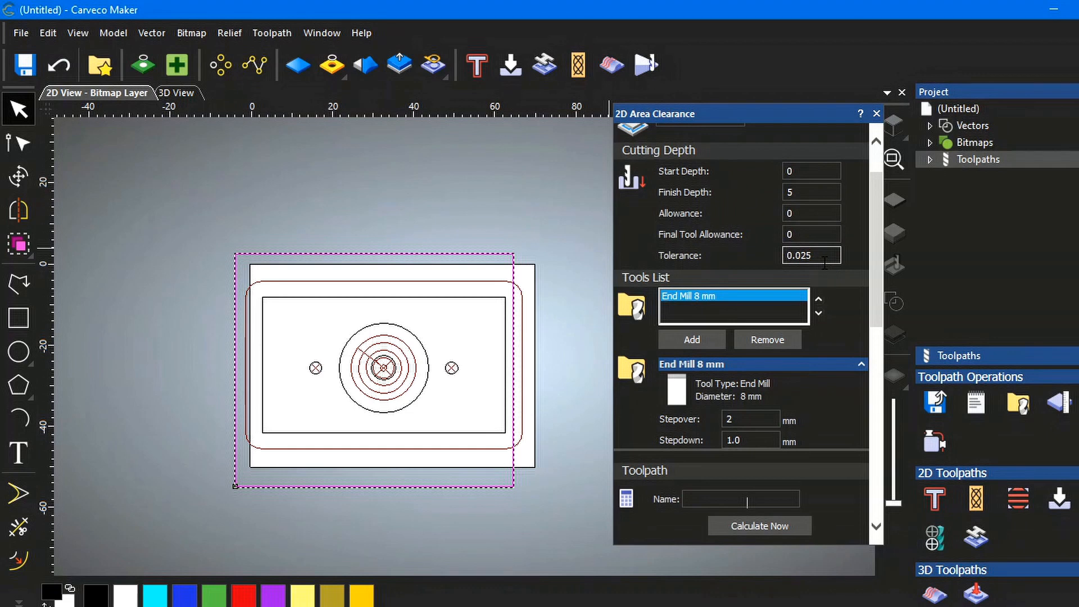
Step: Name the area clearance toolpath "8mm EMILL 5MM OFF", calculate it and close its settings
scroll(822, 263, down, 8)
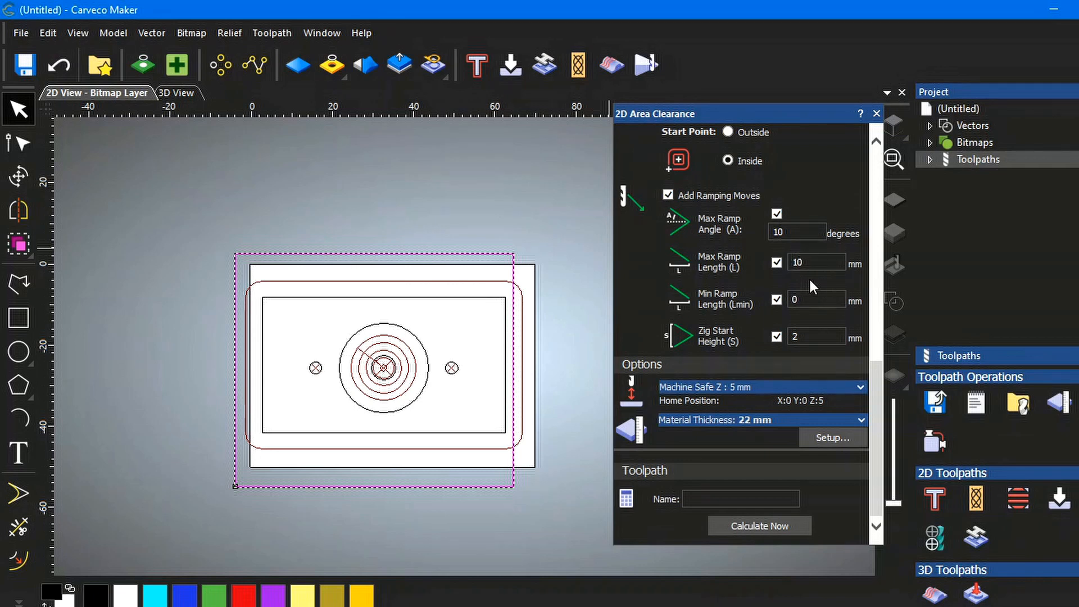
click(686, 499)
text(8mm)
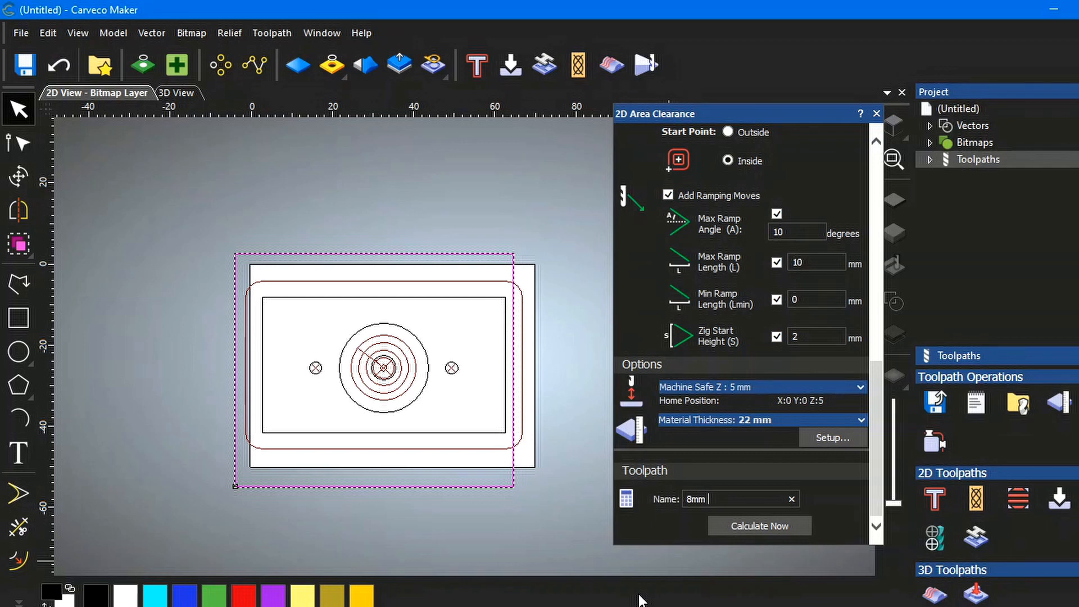
text( EMILL)
text(5MM OFF)
click(756, 526)
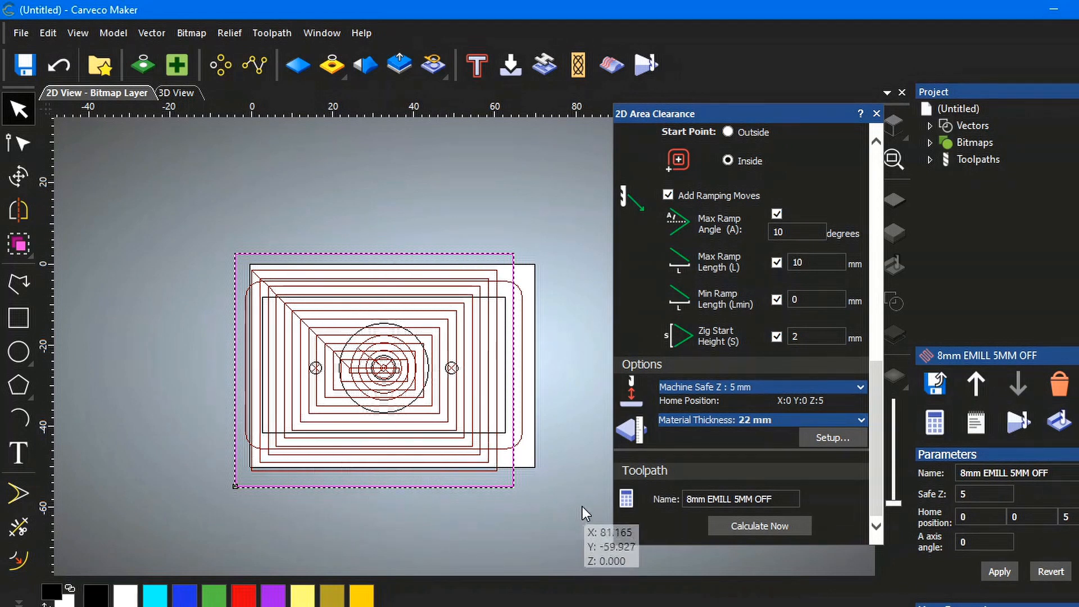
click(876, 113)
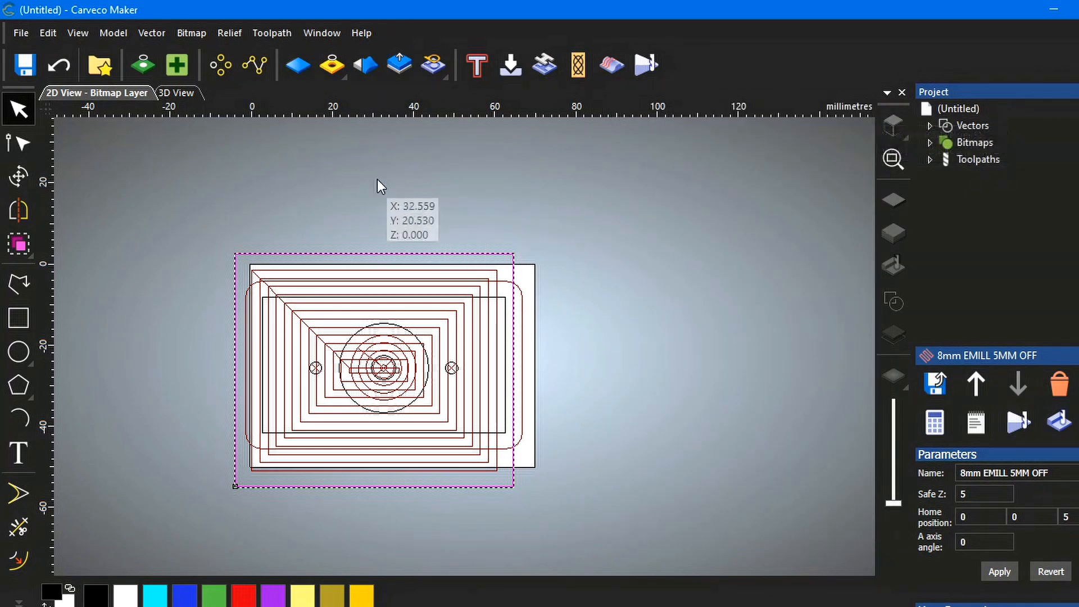
Step: Switch to the 3D view and hide all five calculated toolpaths so only the material block is shown
click(178, 93)
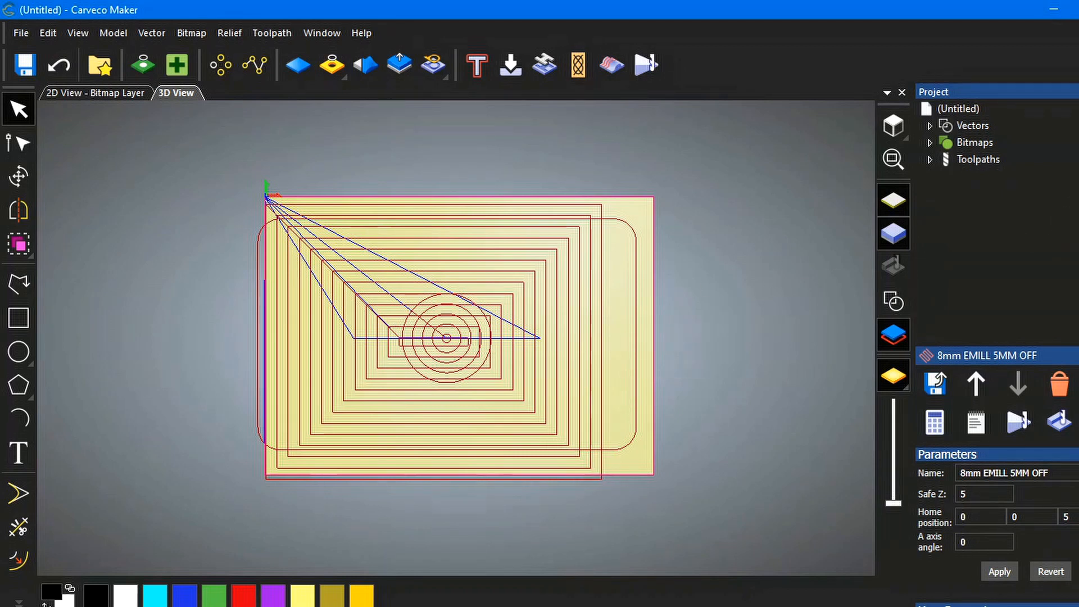
click(929, 160)
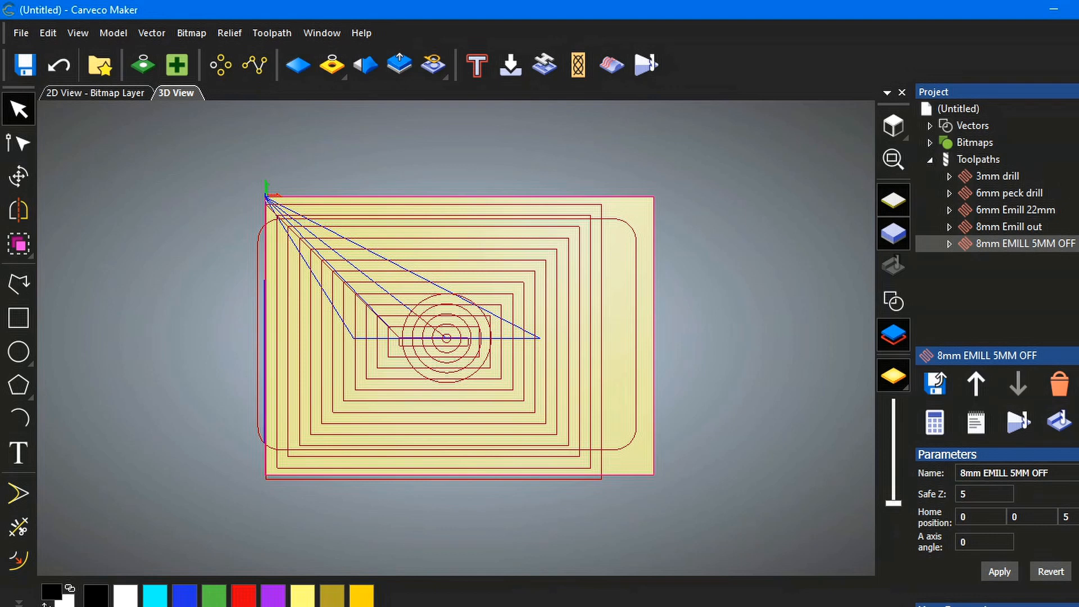
click(1077, 176)
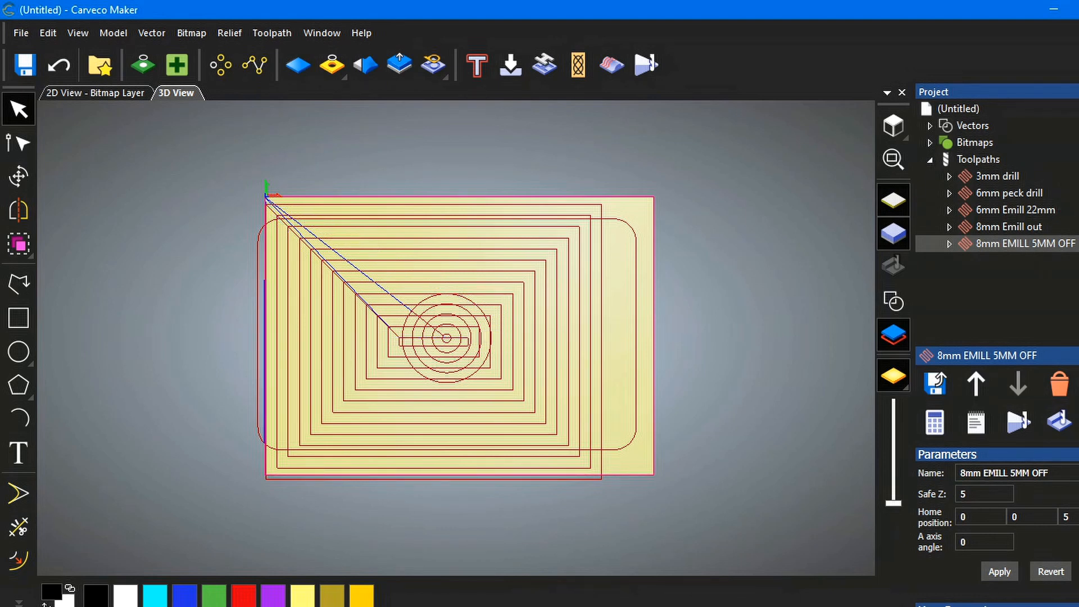
click(1077, 210)
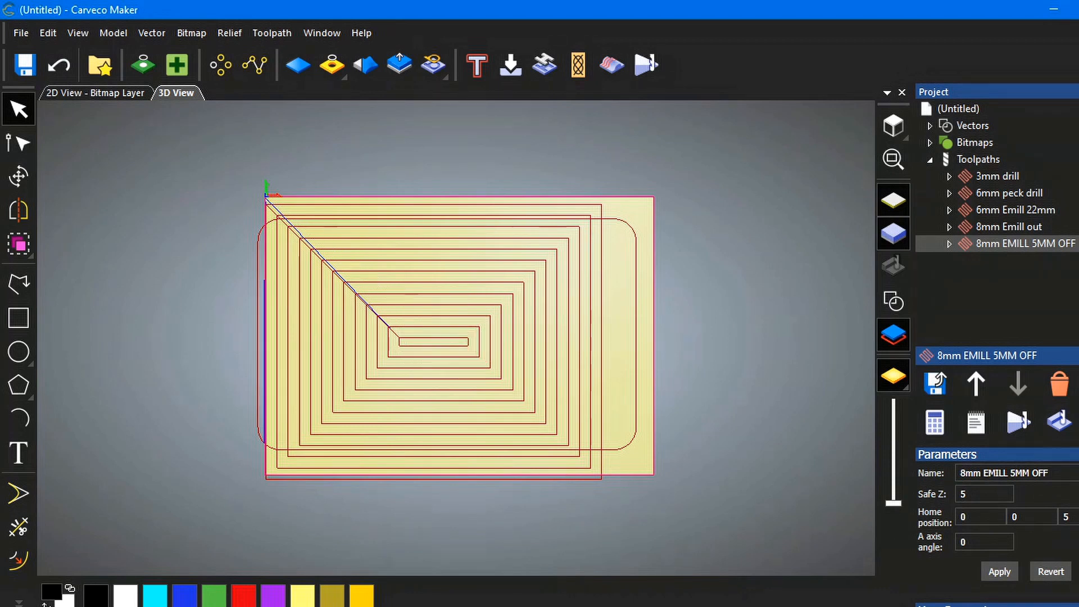
click(1077, 227)
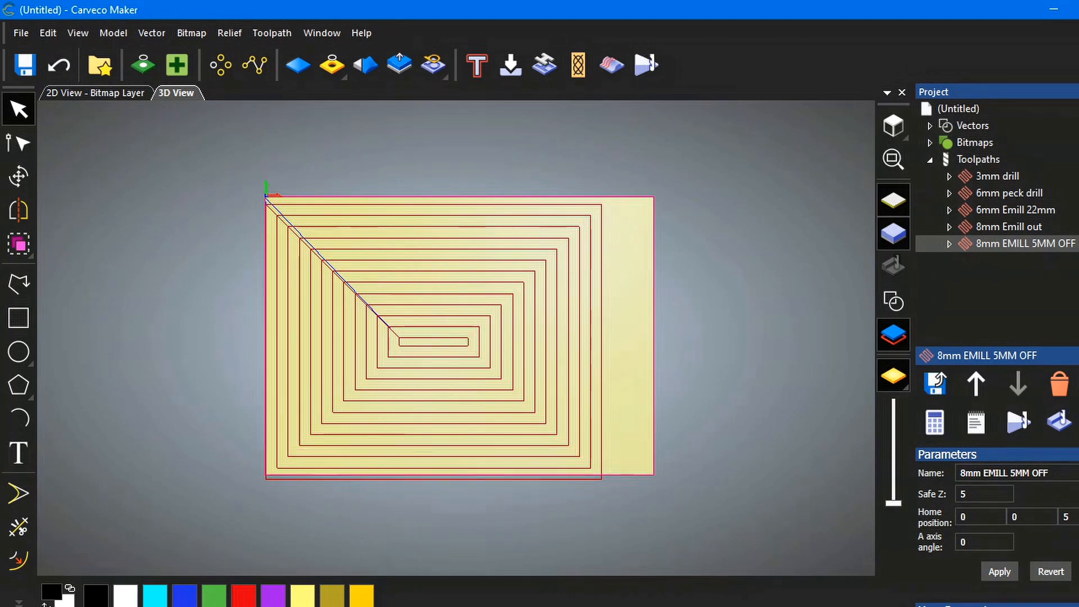
click(1077, 243)
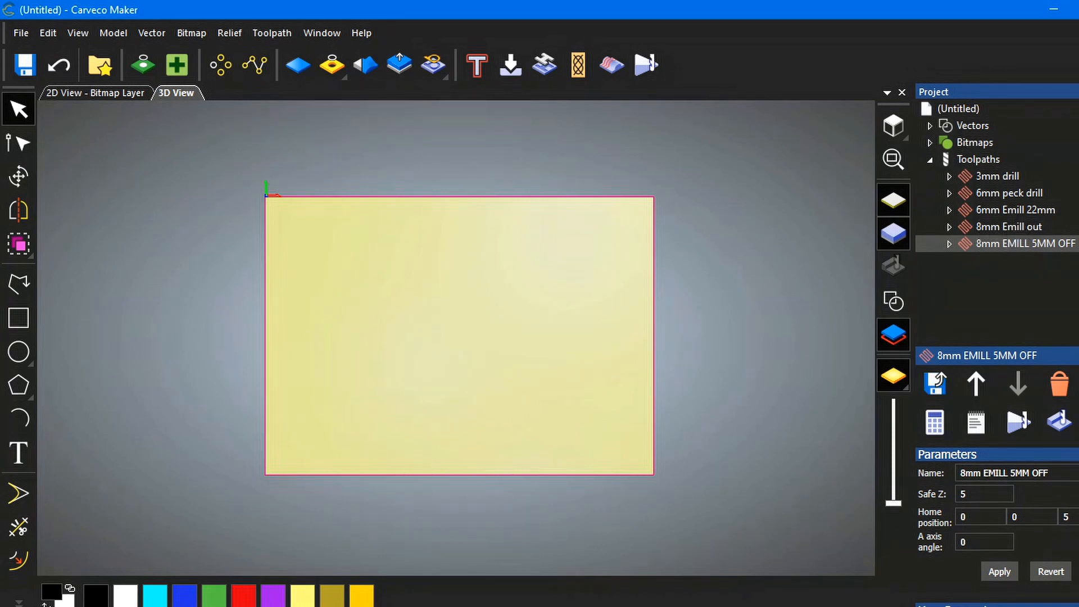
Step: Preview each toolpath on its own in the 3D view, going from "8mm EMILL 5MM OFF" back to "3mm drill"
click(1078, 244)
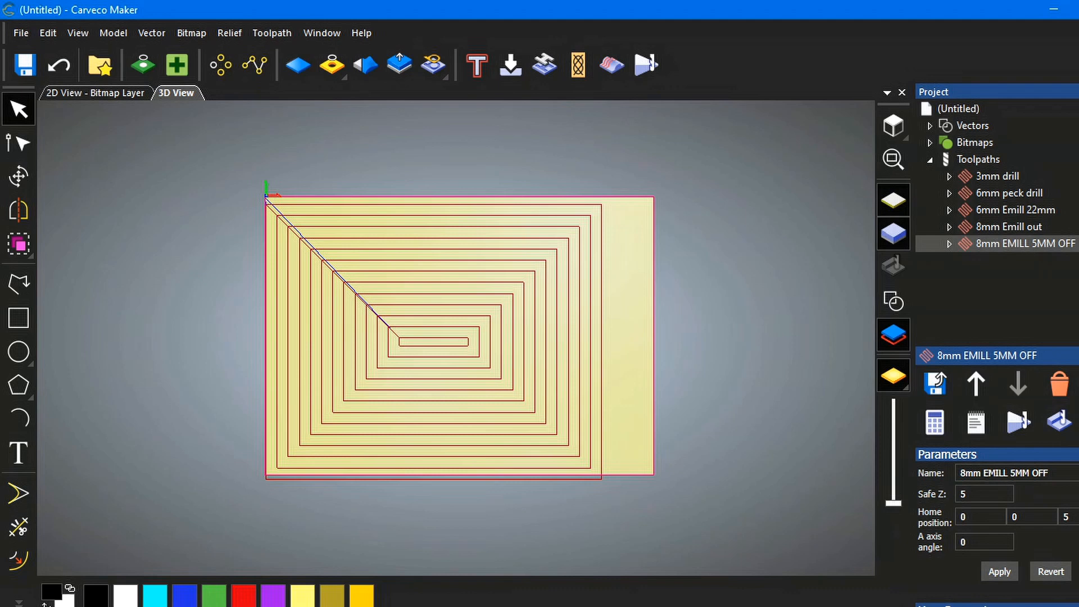
click(1077, 244)
click(1077, 227)
click(1078, 227)
click(1078, 210)
click(1078, 210)
click(1077, 193)
click(1077, 193)
click(1077, 176)
click(1077, 177)
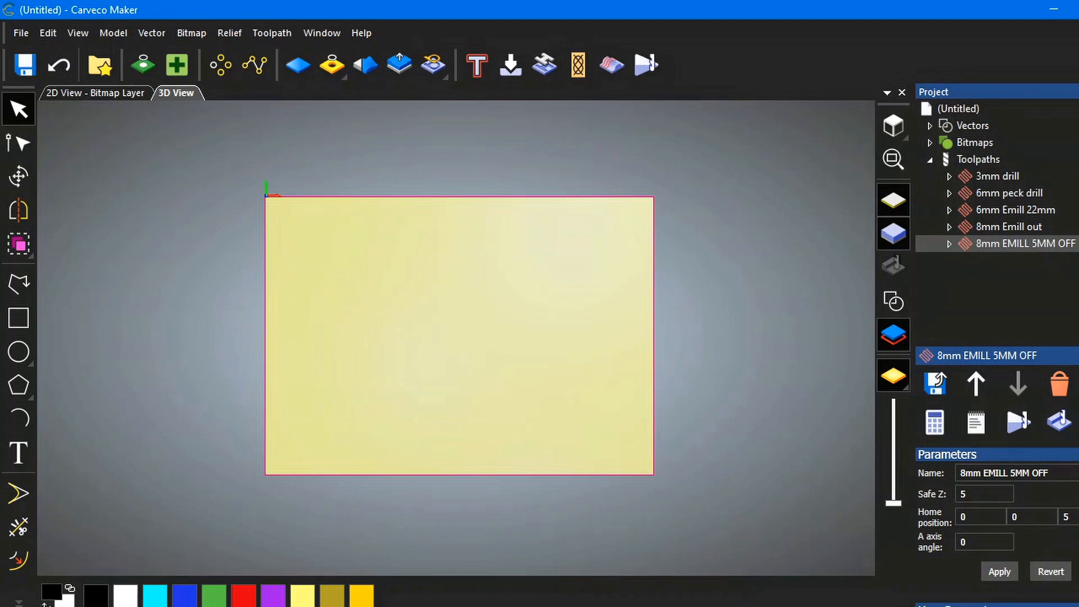
Step: Run a fast simulation of the "8mm EMILL 5MM OFF" toolpath and switch to the isometric view
click(1019, 422)
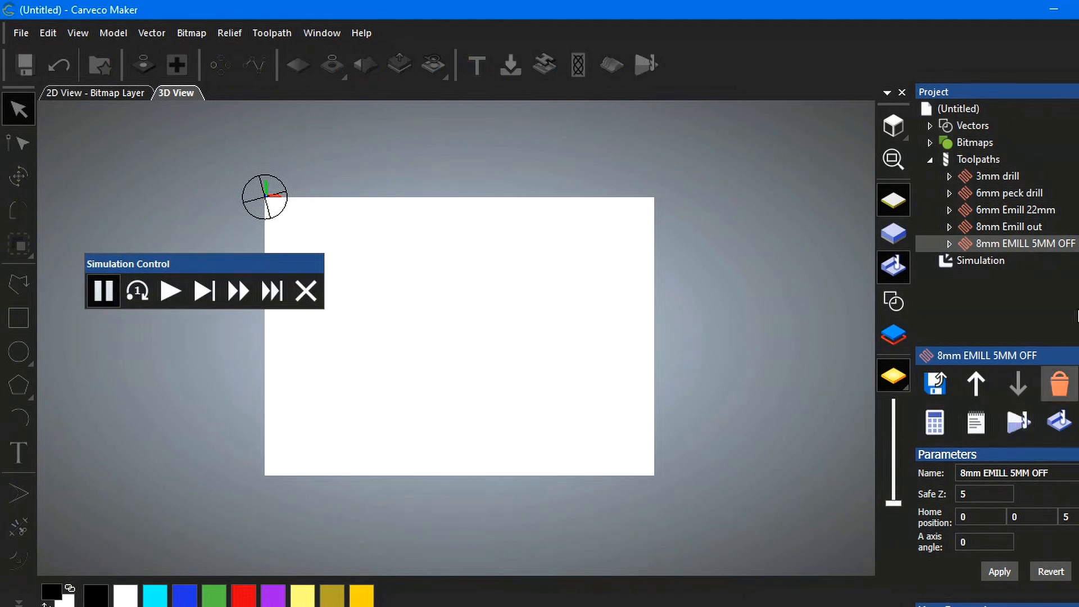
click(967, 174)
double_click(967, 176)
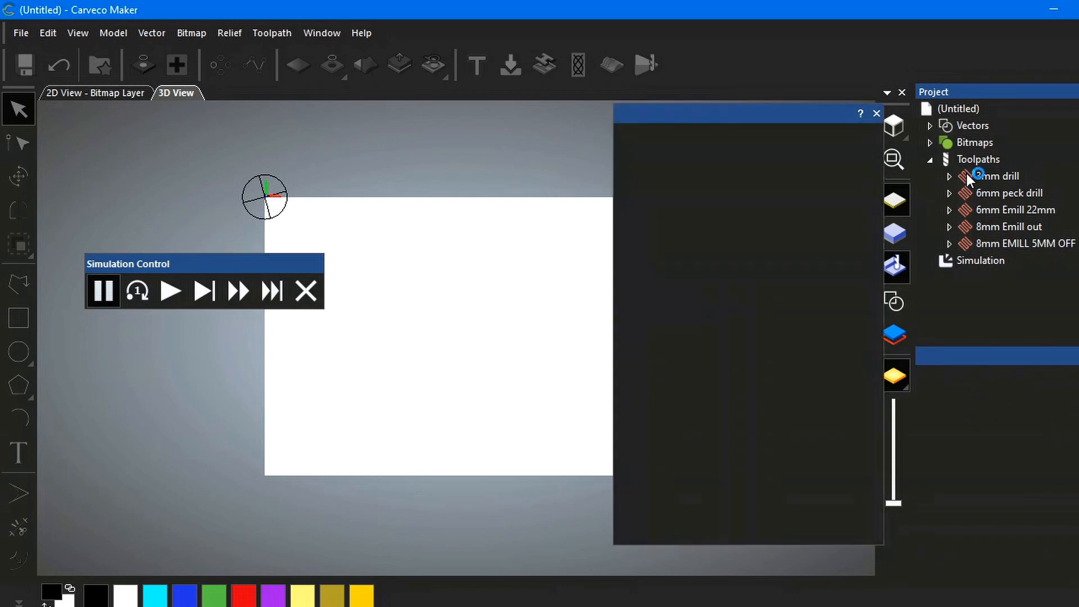
click(877, 112)
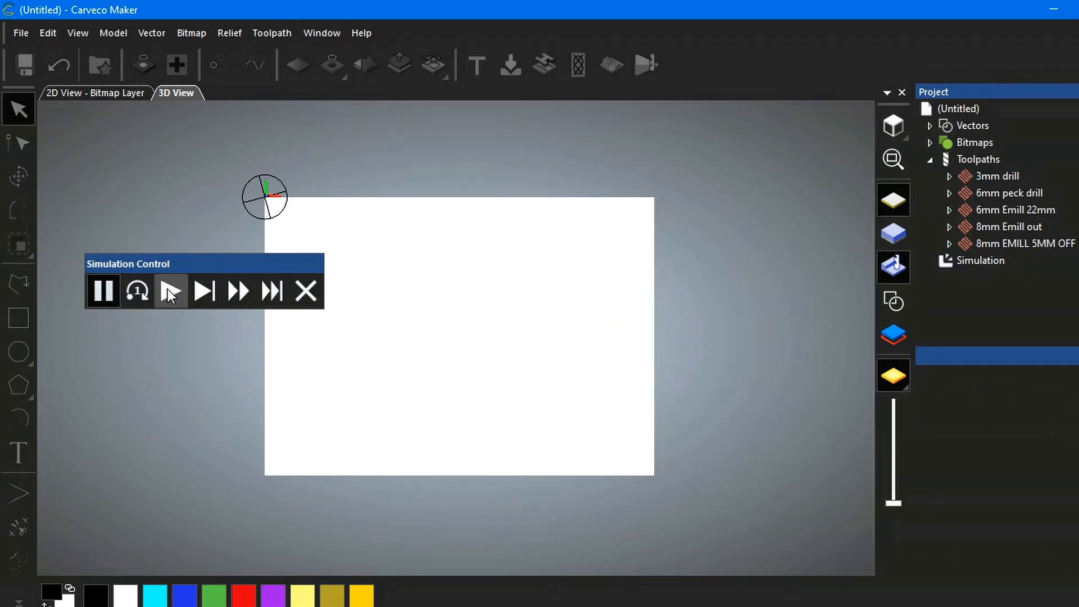
click(237, 289)
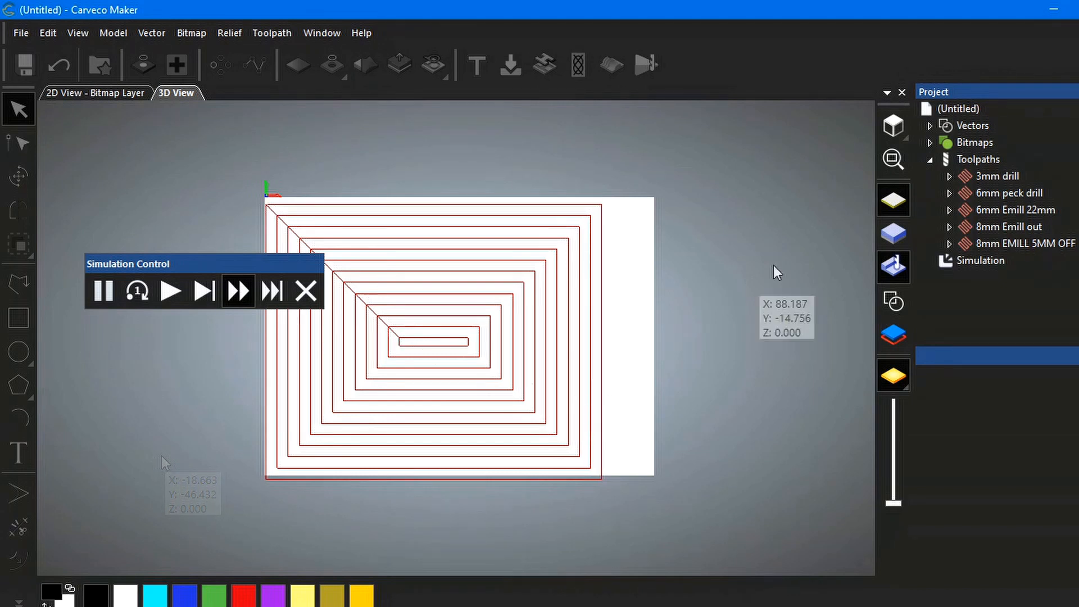
click(907, 138)
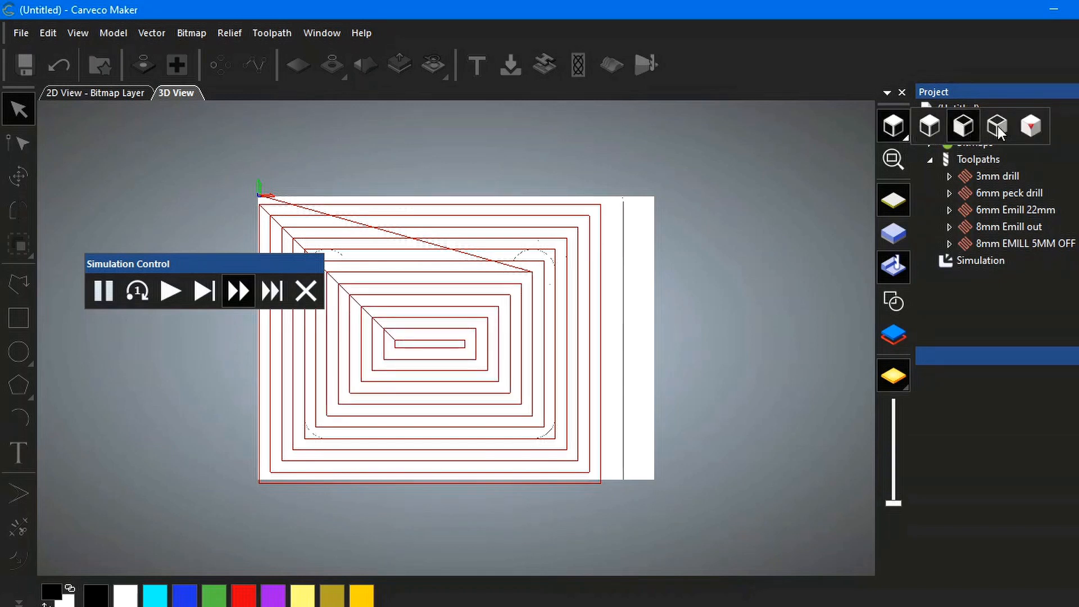
click(1031, 126)
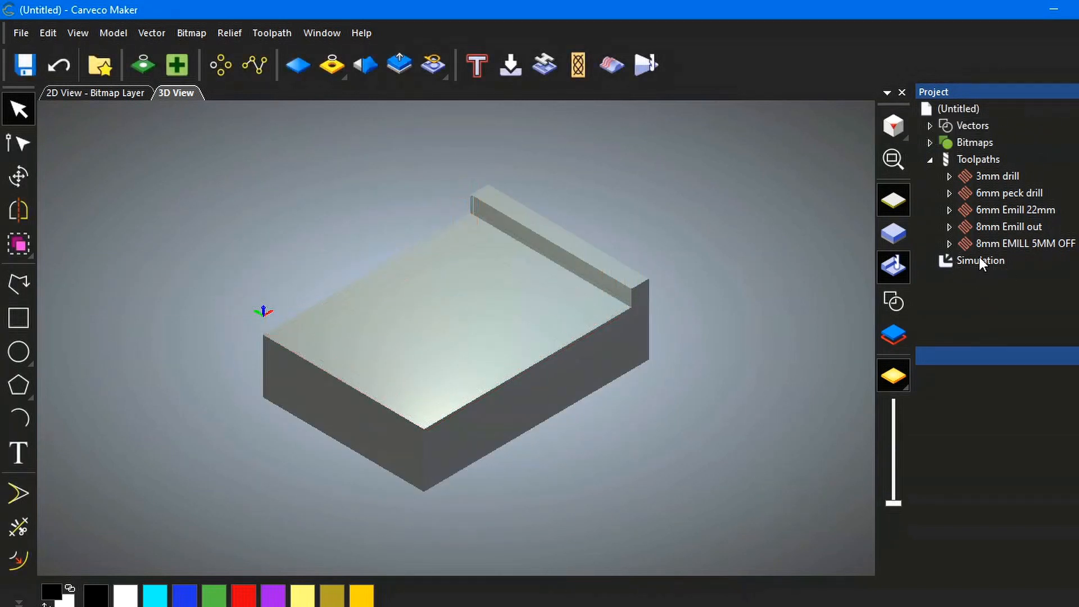
Step: Simulate all the toolpaths on the block and render the simulated part in the Bronze material
click(958, 261)
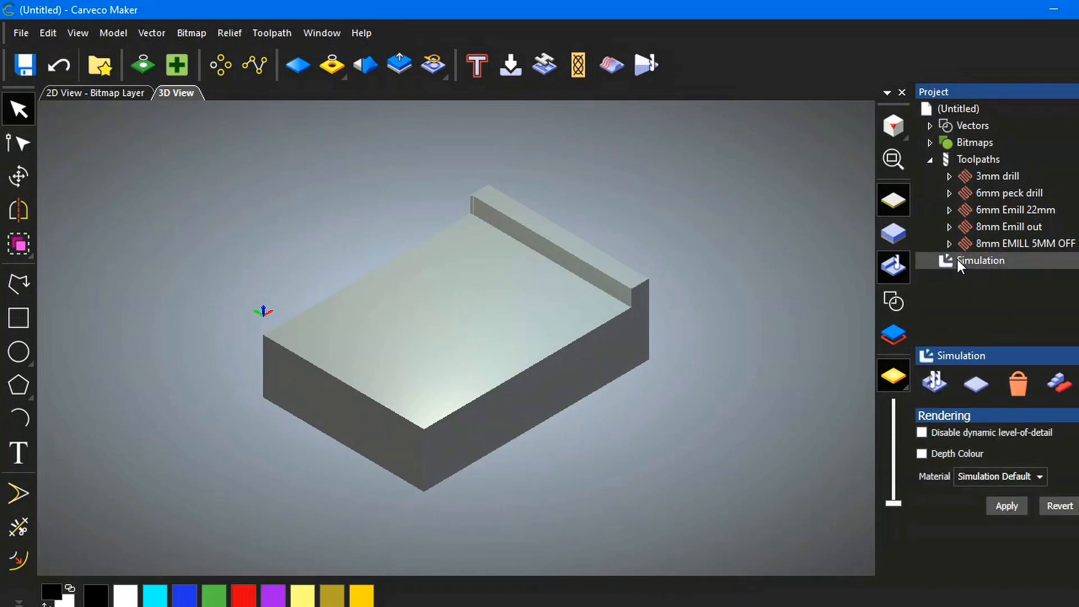
click(934, 383)
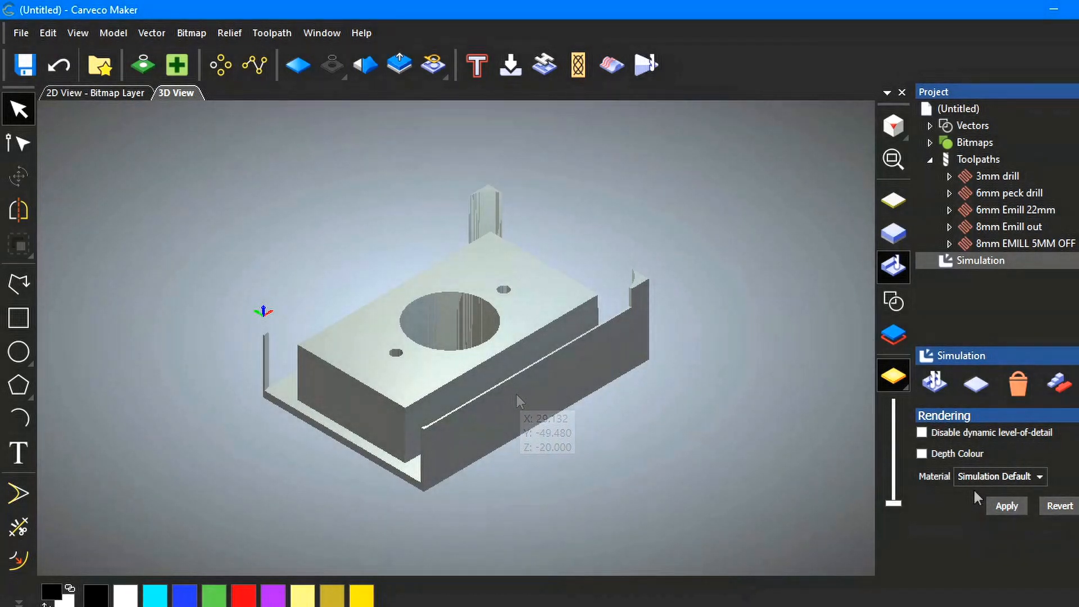
click(984, 475)
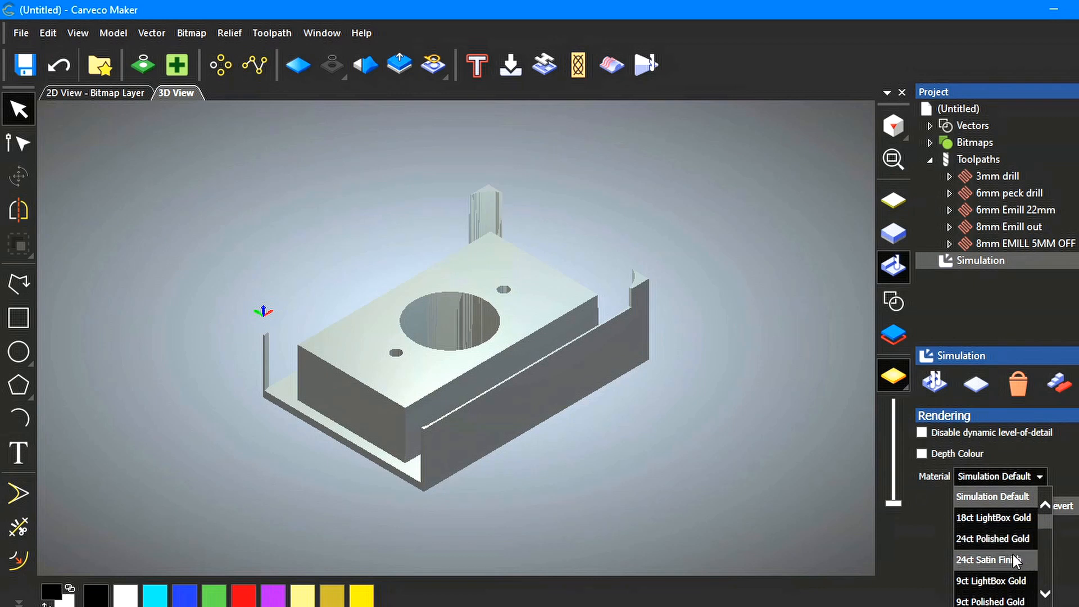
scroll(1018, 561, down, 1)
scroll(1013, 550, down, 4)
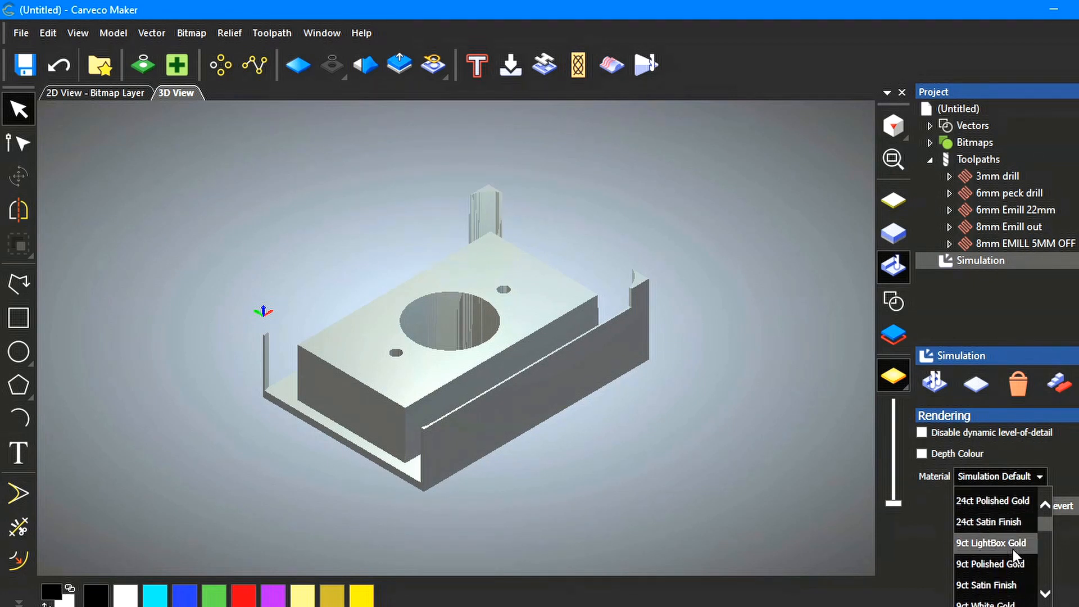
scroll(1014, 549, down, 3)
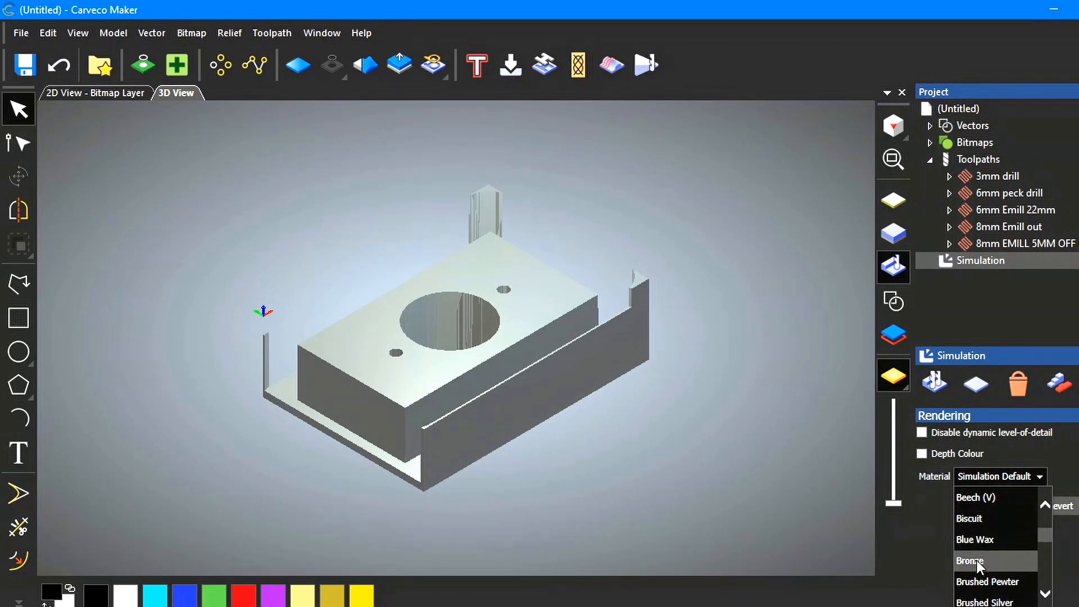
click(977, 561)
click(1008, 499)
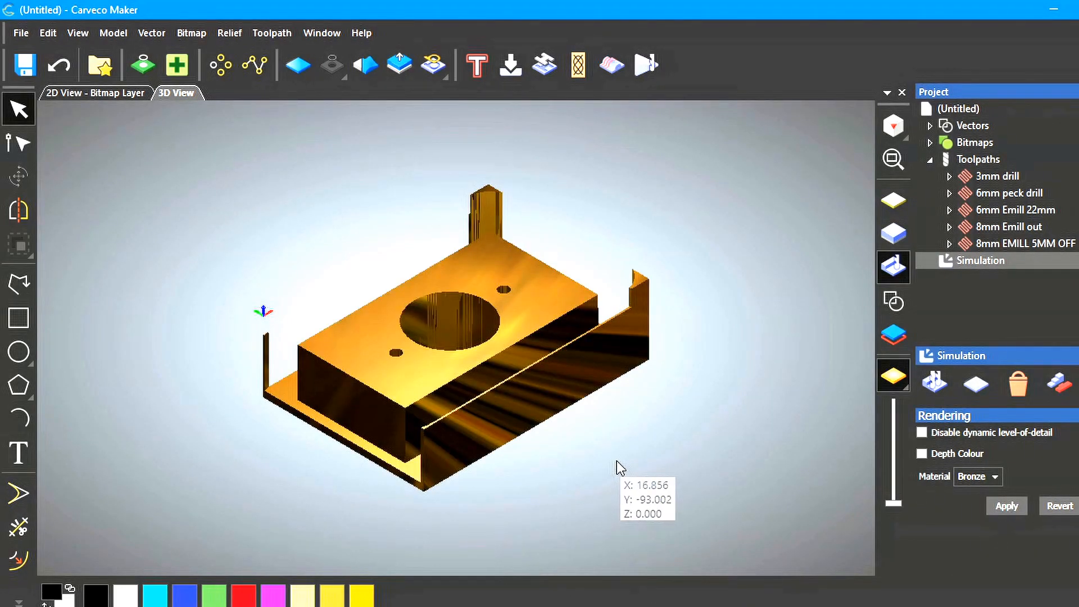
scroll(514, 391, up, 3)
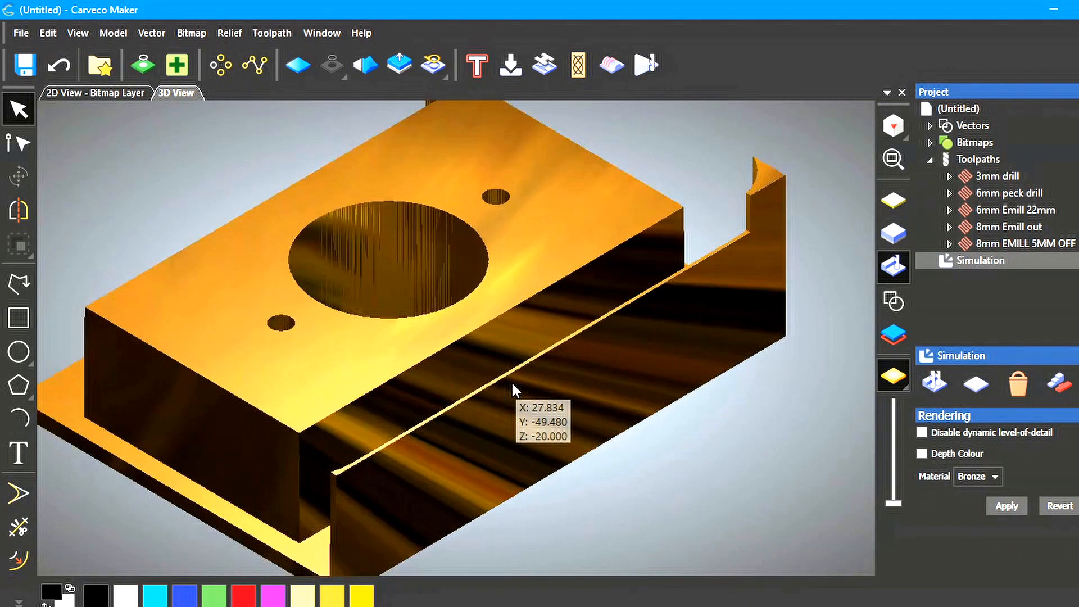
Step: Examine the simulated Bronze part from several angles, including the raised block, its large circular opening, the small holes and the surrounding walls
scroll(513, 394, down, 3)
scroll(501, 394, down, 1)
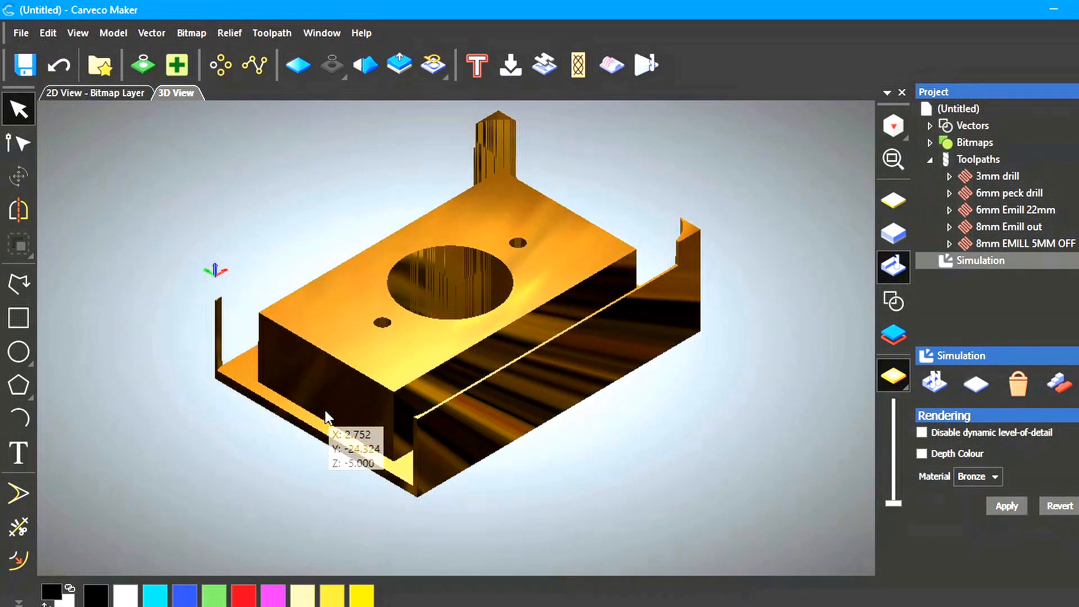
drag(326, 412, 317, 479)
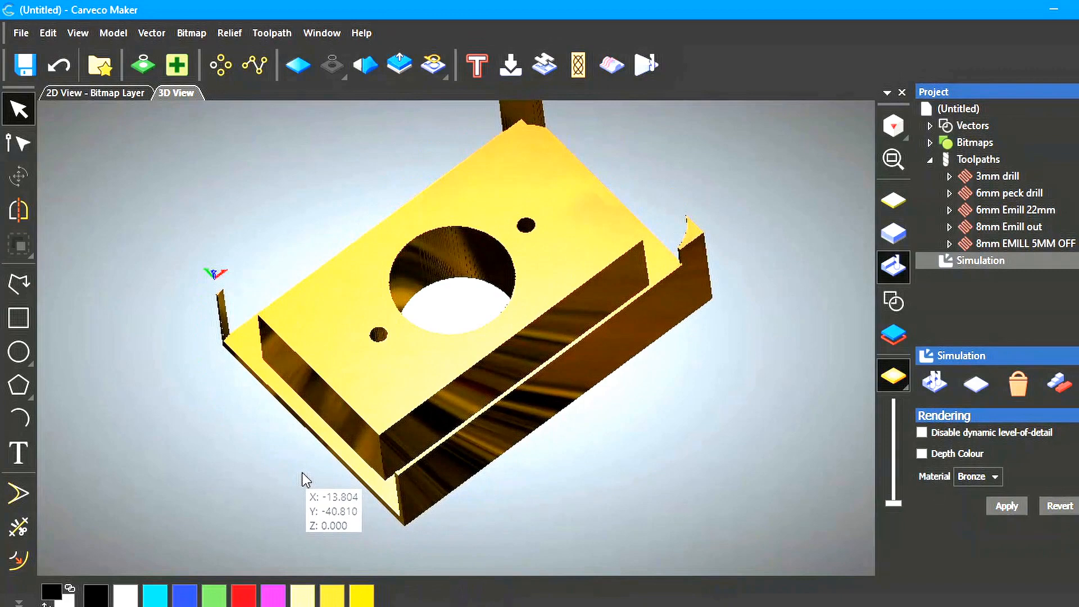
drag(616, 294, 542, 403)
drag(378, 337, 590, 308)
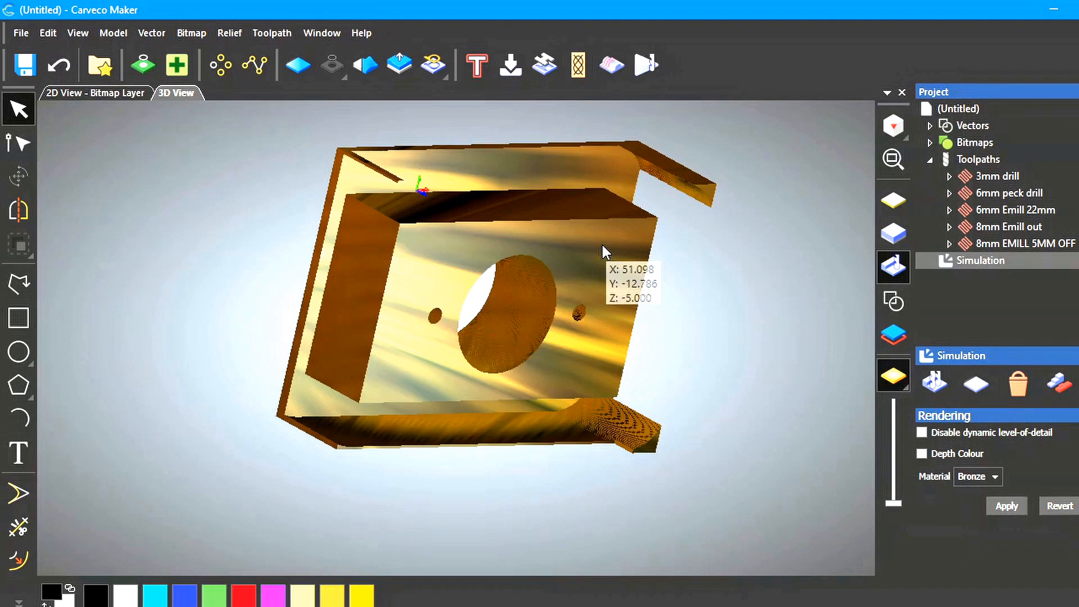
scroll(603, 245, up, 2)
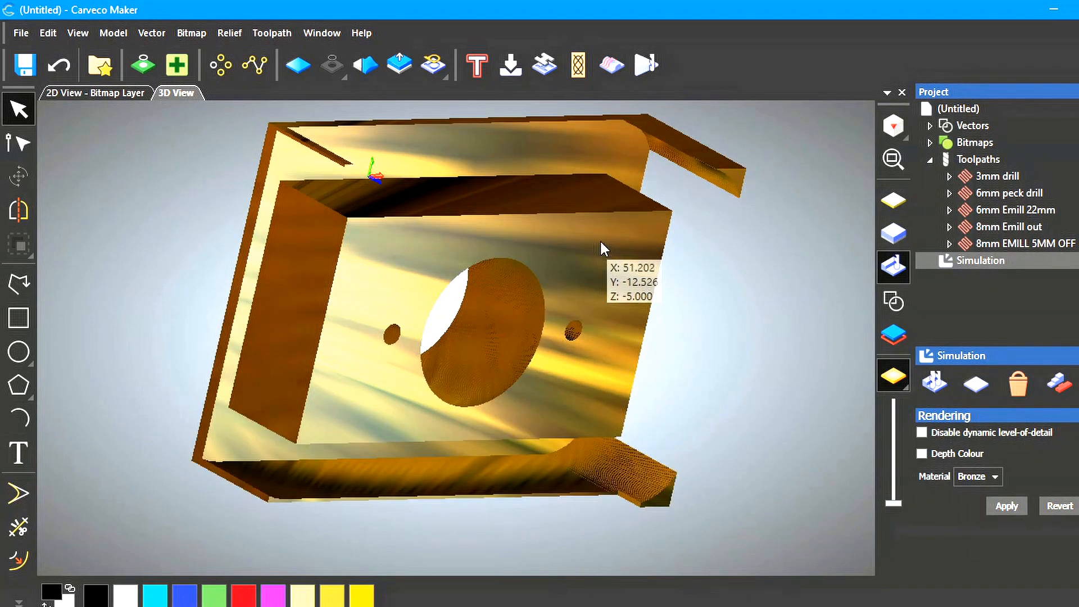
middle_drag(509, 238, 505, 271)
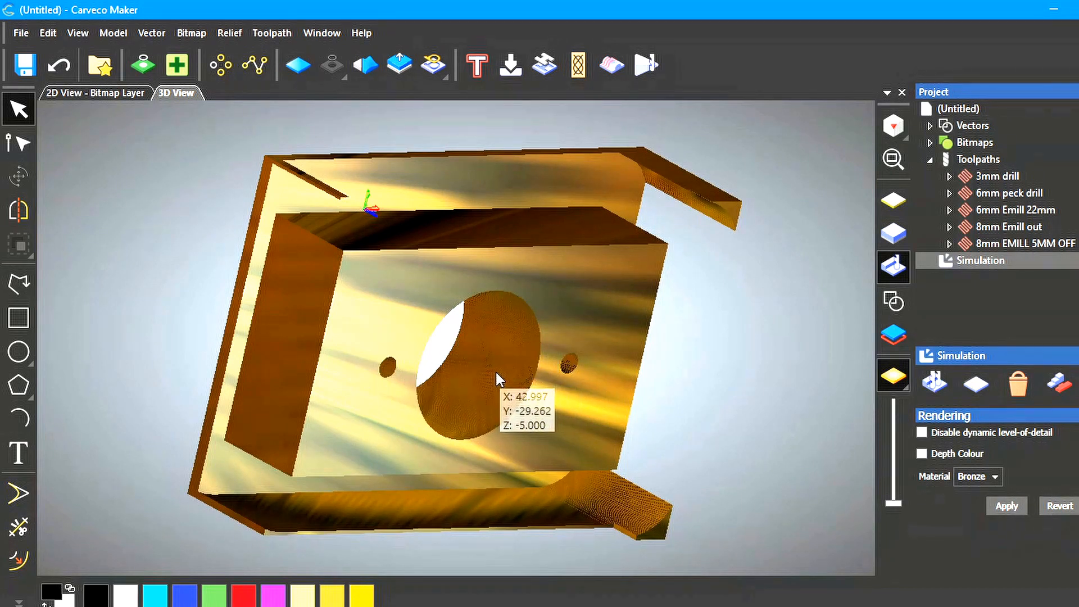
drag(496, 370, 500, 268)
drag(467, 264, 459, 371)
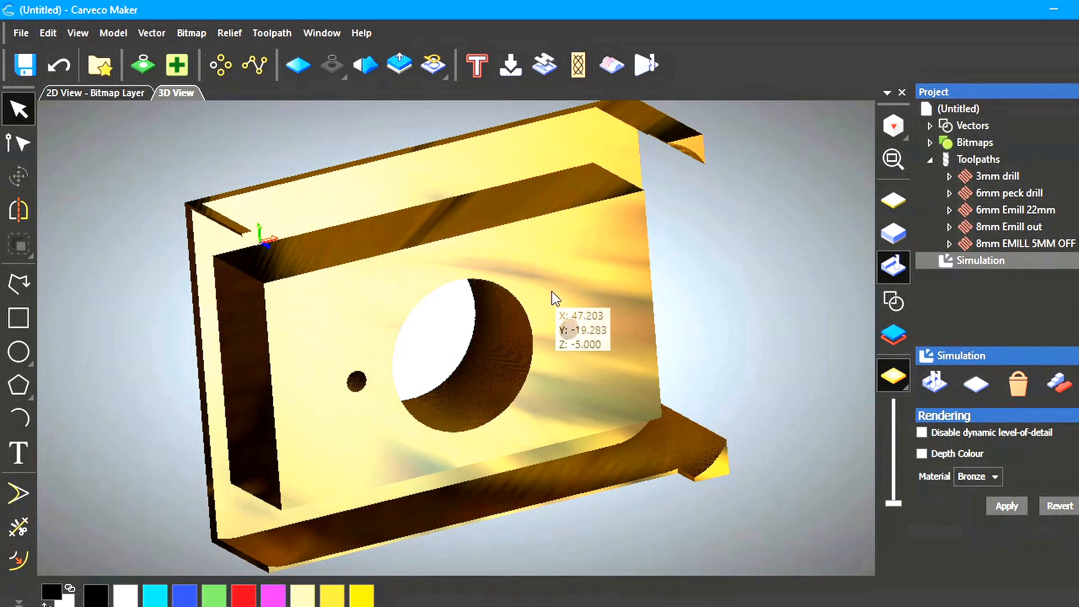
mouse_move(555, 298)
middle_down()
mouse_move(566, 356)
mouse_move(626, 343)
mouse_move(646, 292)
mouse_move(618, 244)
mouse_move(518, 233)
mouse_move(504, 299)
mouse_move(554, 313)
mouse_move(567, 296)
mouse_move(556, 306)
mouse_move(557, 292)
middle_up()
drag(551, 303, 490, 311)
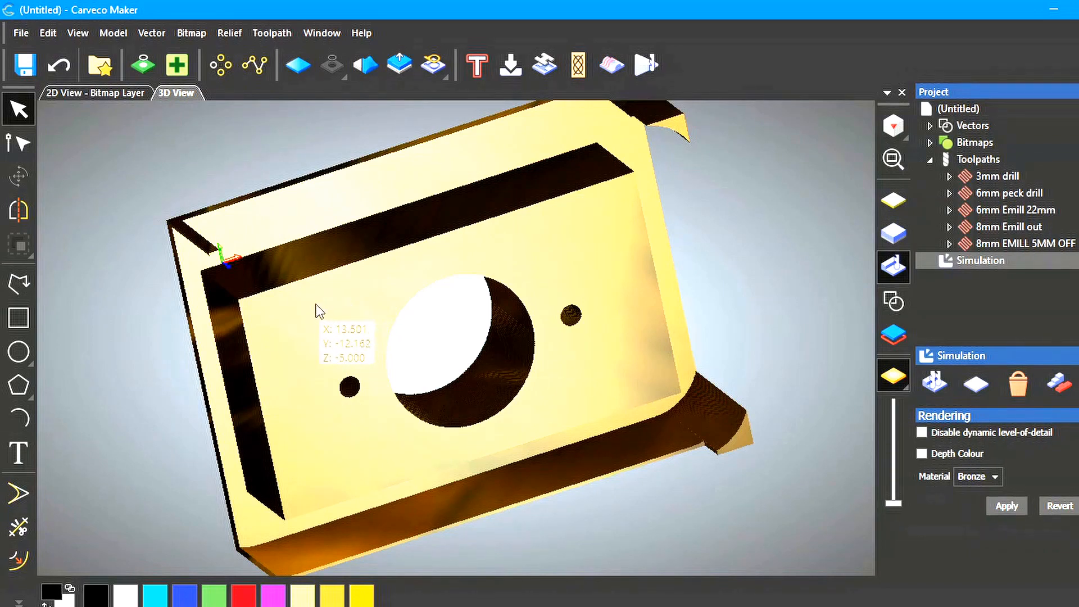
mouse_move(315, 301)
mouse_down()
mouse_move(307, 244)
mouse_move(311, 299)
mouse_up()
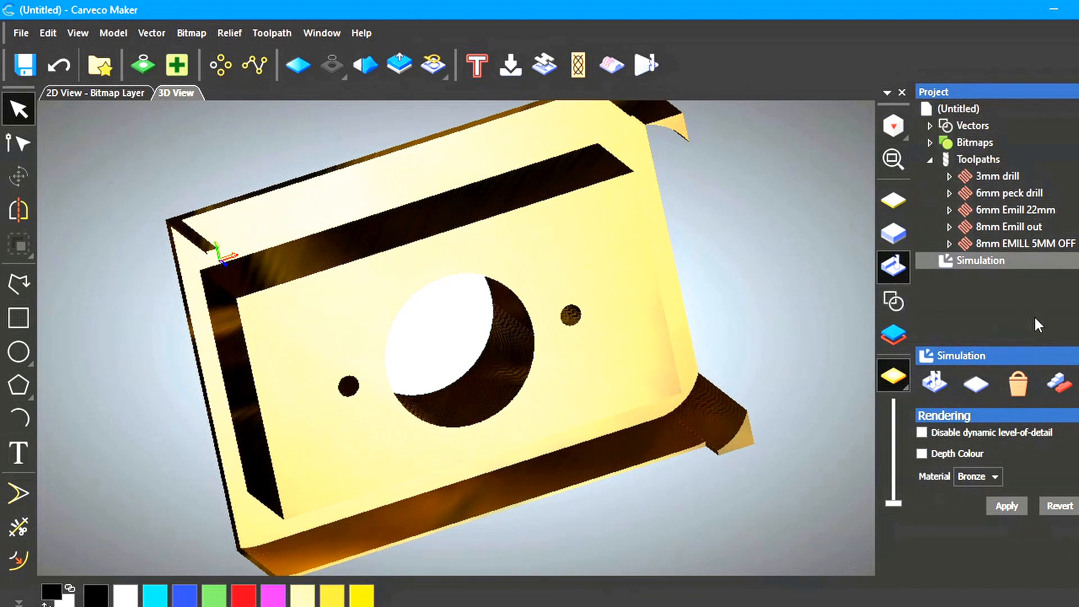
click(961, 372)
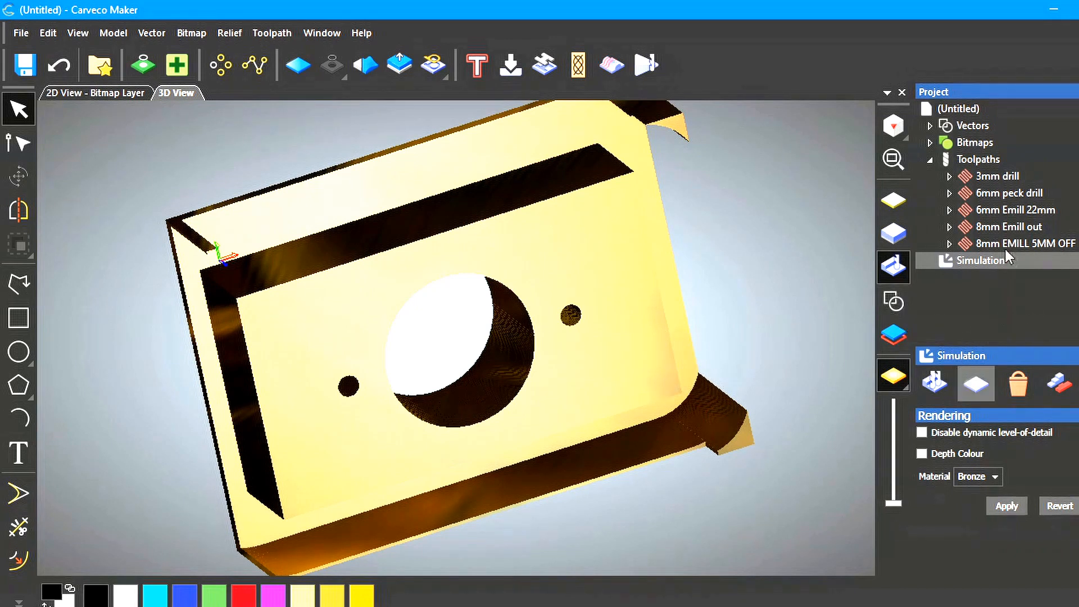
click(1060, 506)
Step: Start saving the toolpaths, empty the list of toolpaths to save and put only "3mm drill" back in it
click(272, 33)
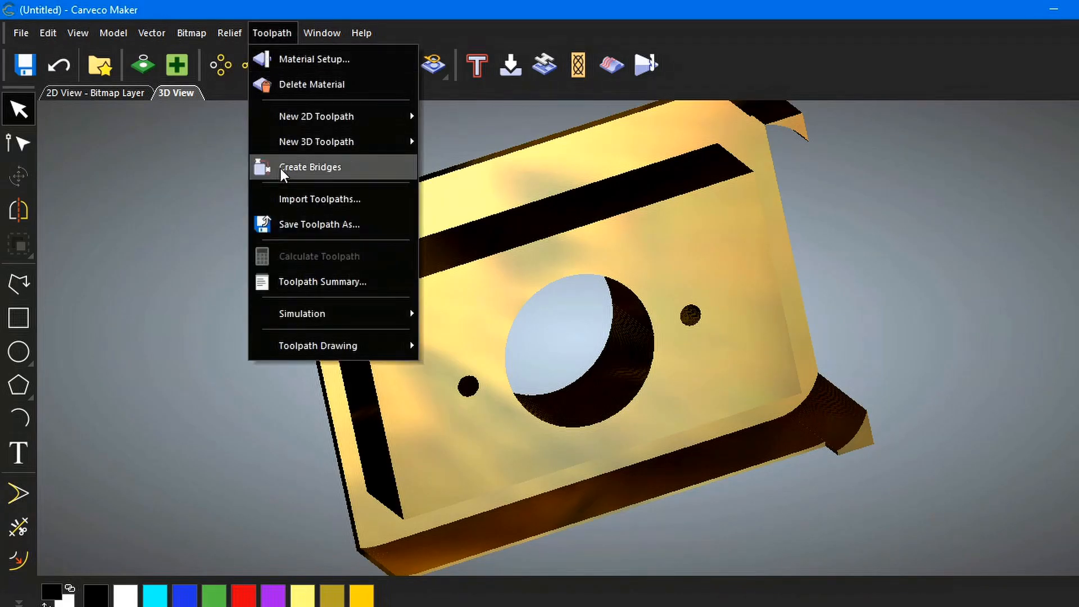
click(298, 224)
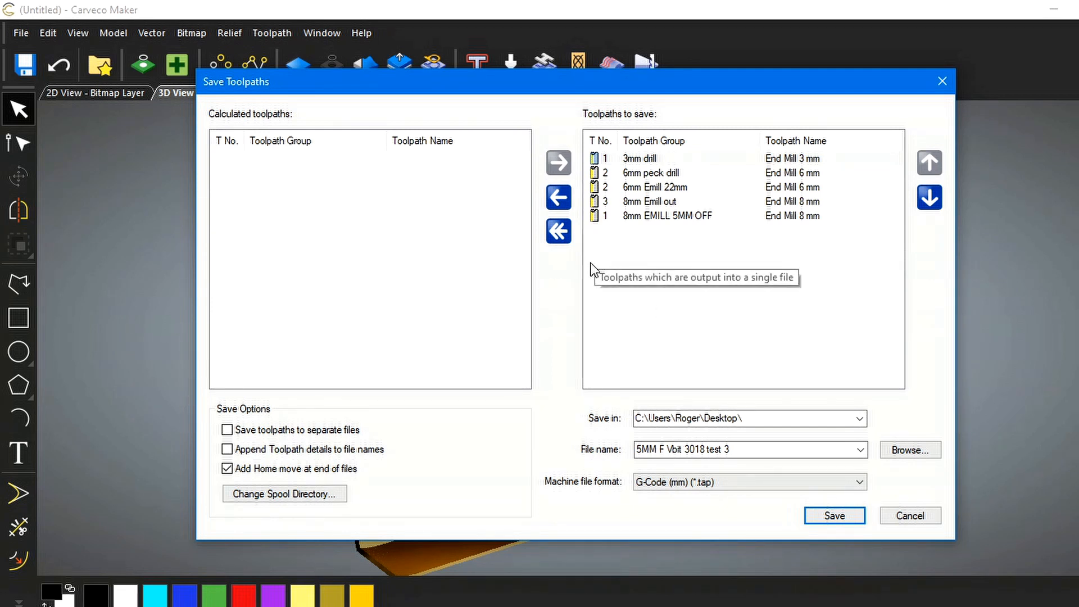
click(559, 198)
click(560, 198)
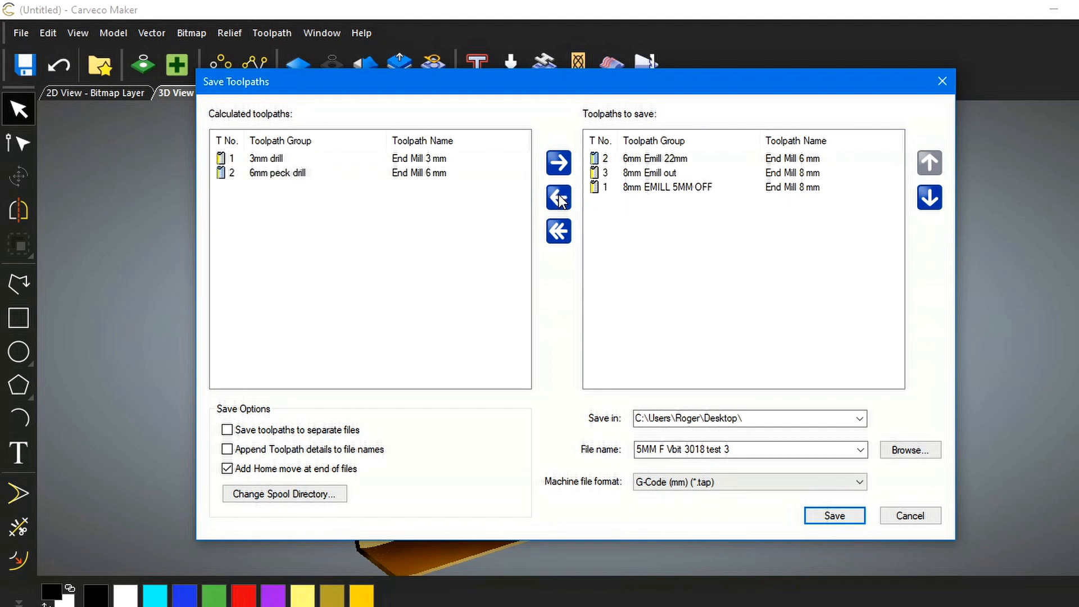
click(560, 203)
click(561, 205)
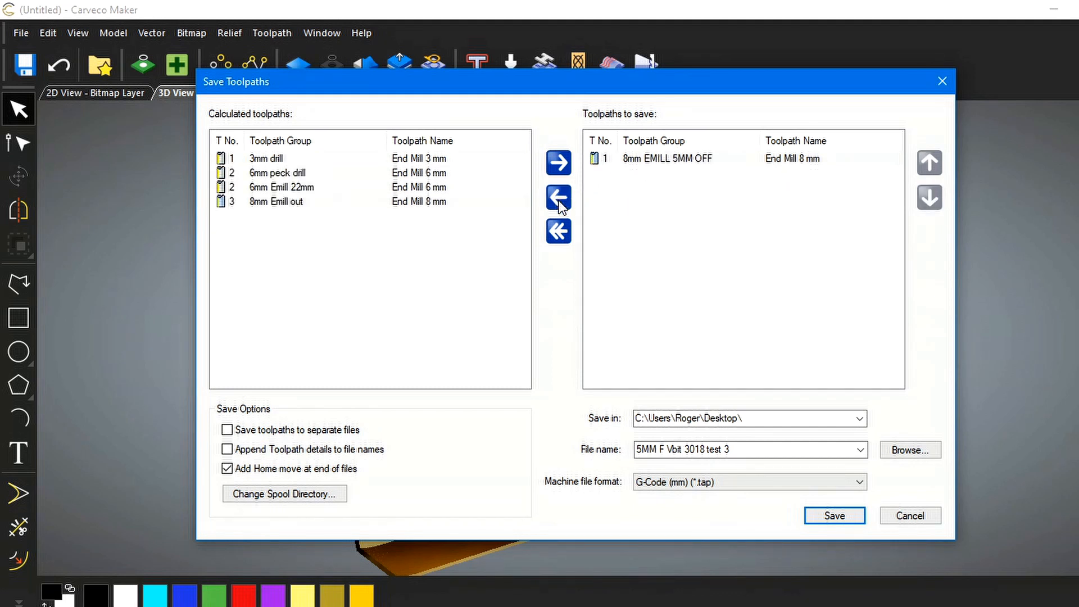
click(561, 204)
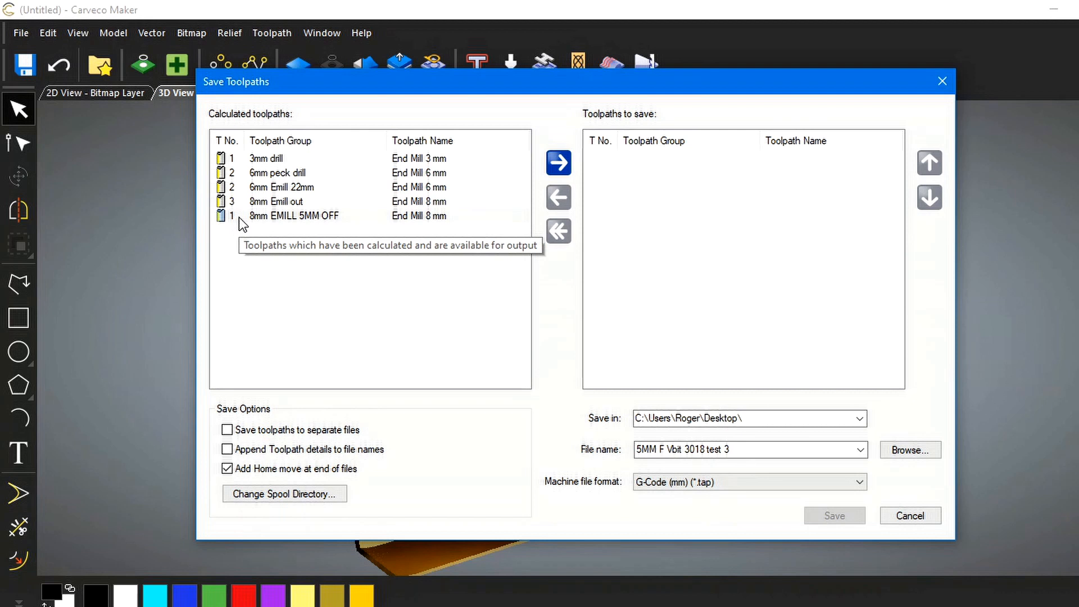
click(284, 158)
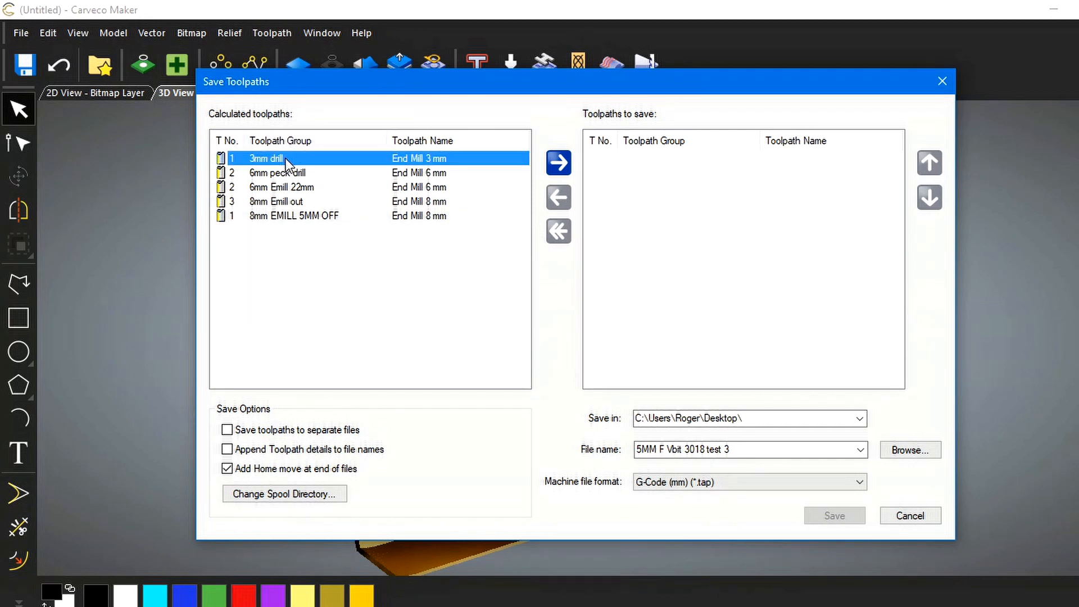
click(556, 164)
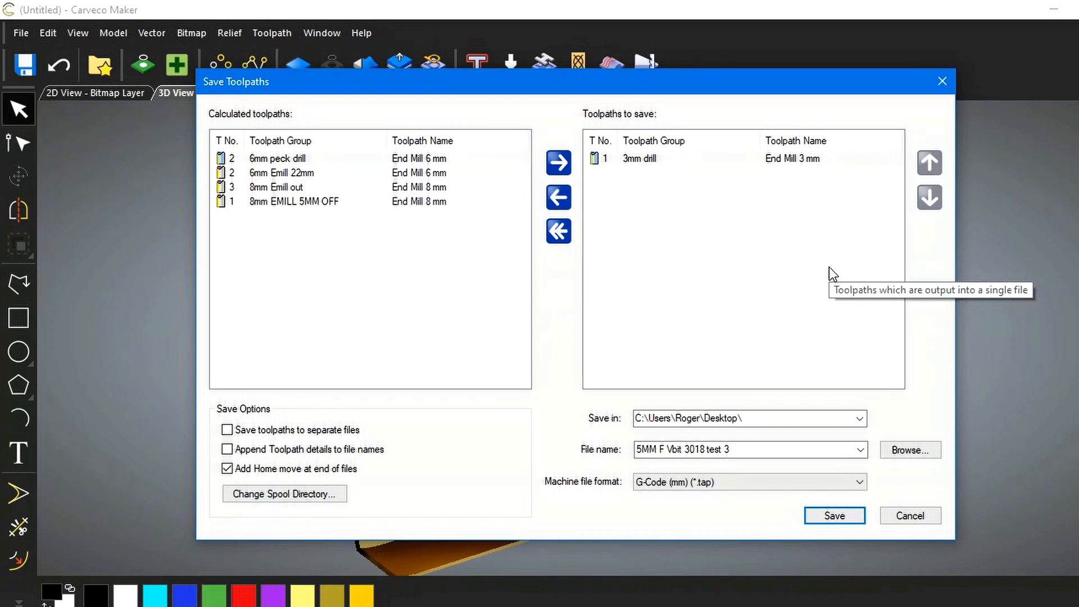
Step: Look through the machine file formats and choose G-Code (mm) (*.tap) for the output
click(722, 449)
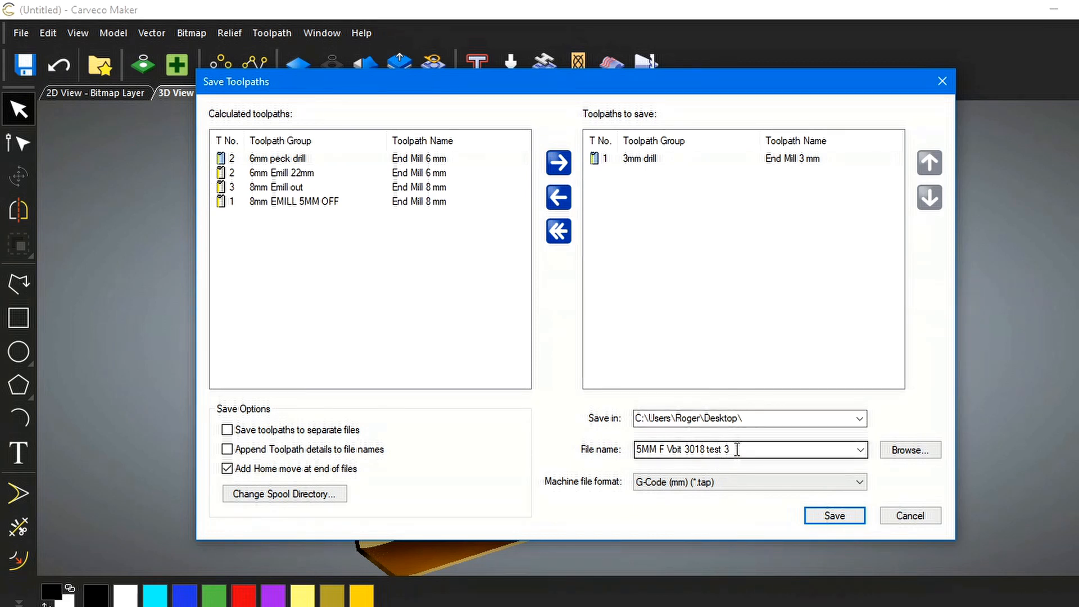
click(735, 450)
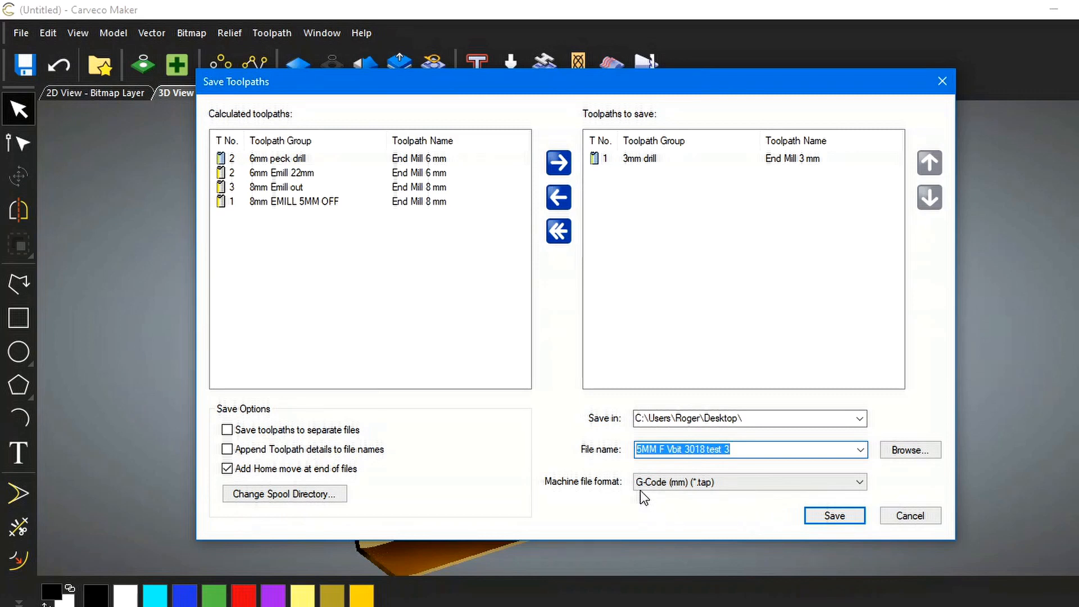
click(860, 483)
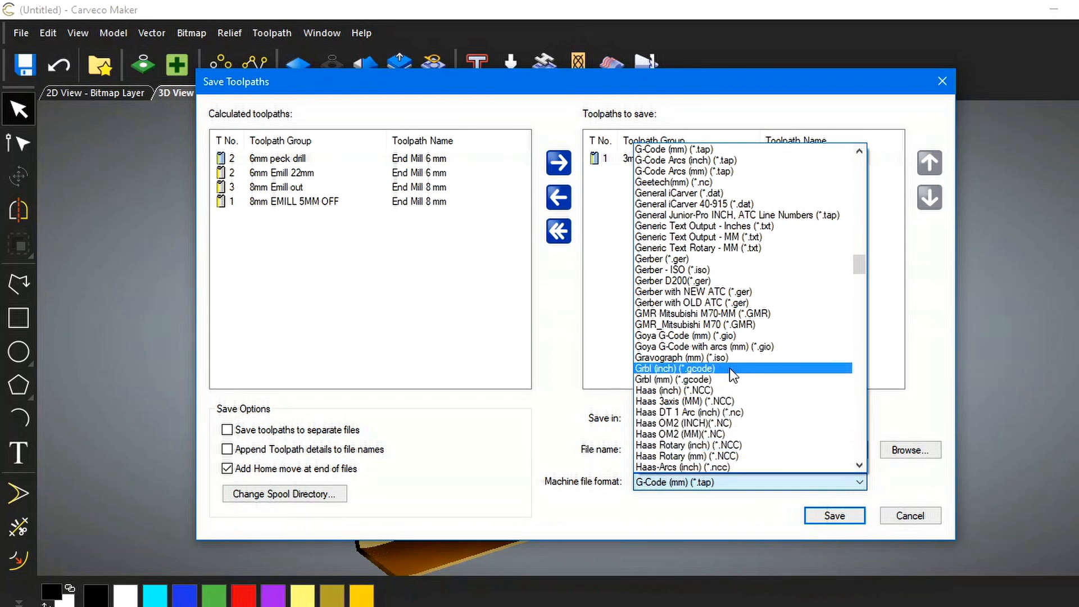
scroll(743, 287, up, 1)
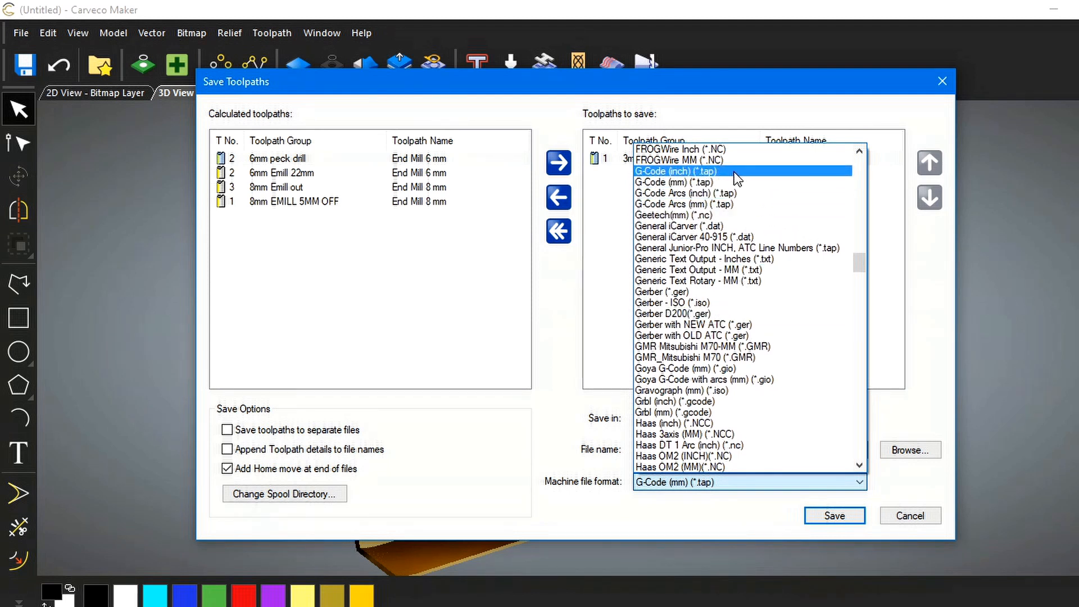
scroll(737, 179, up, 1)
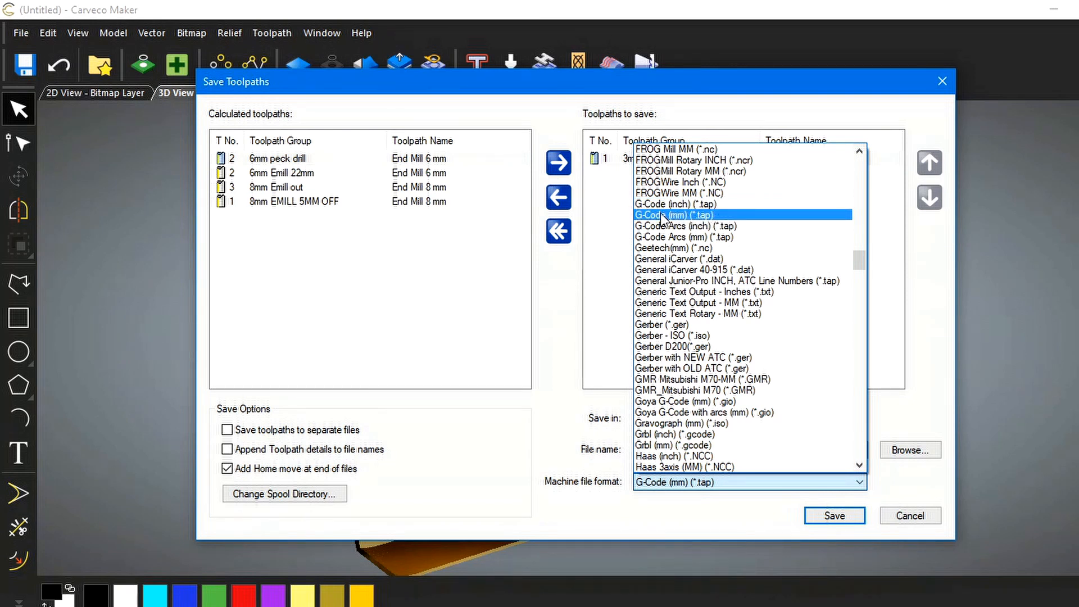
click(726, 215)
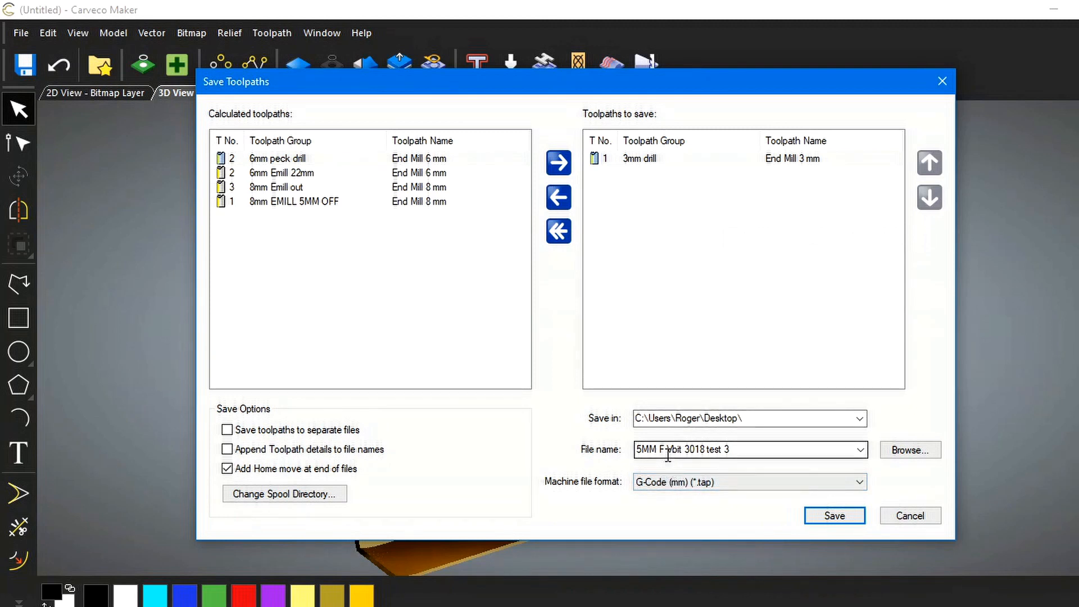
Step: Save the drill toolpath under the file name "MIDI P 3 3MM DRILL" and remove "3mm drill" from the toolpaths to save
click(733, 448)
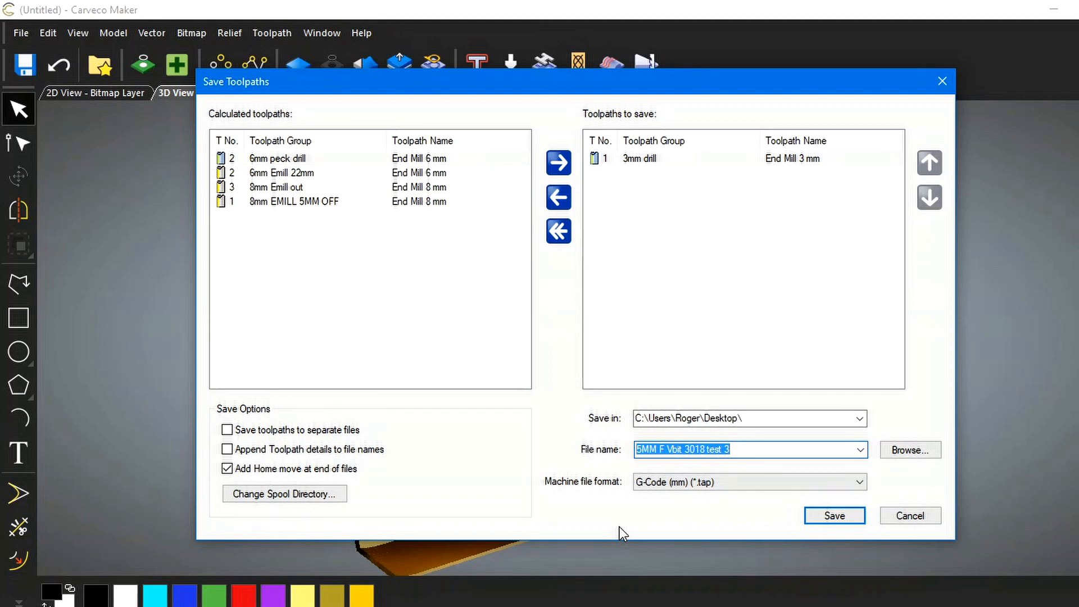
text(MI)
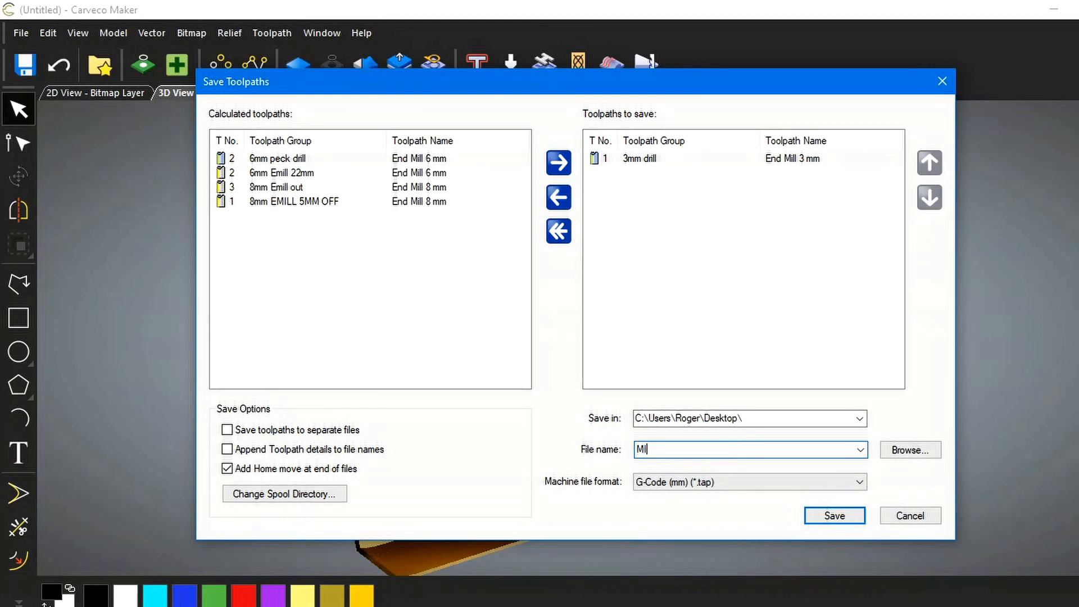
text(DI P 3)
text(3MM DRILL)
click(842, 517)
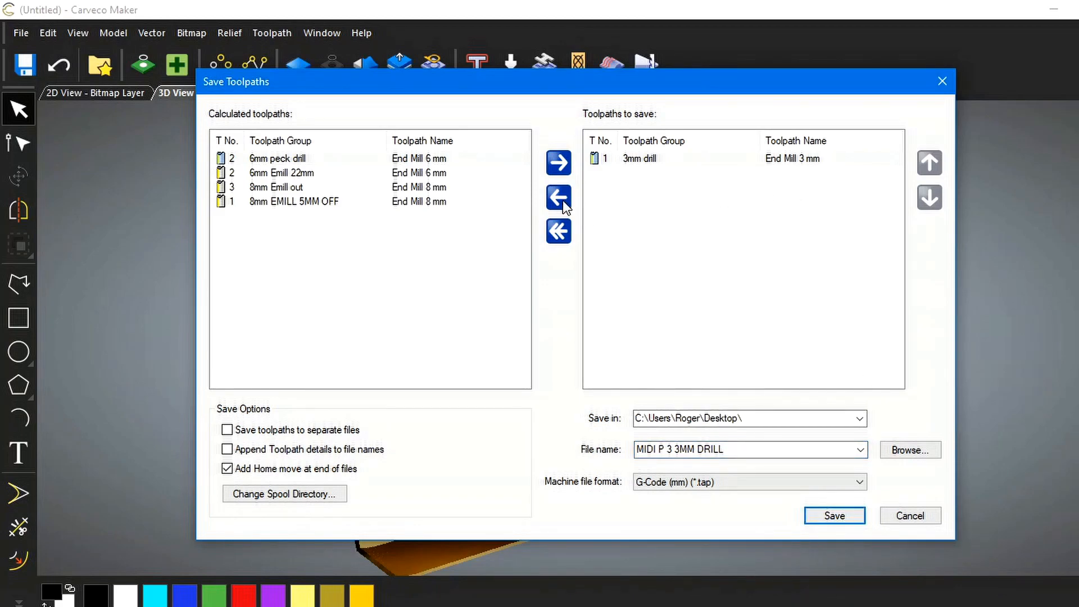
click(564, 201)
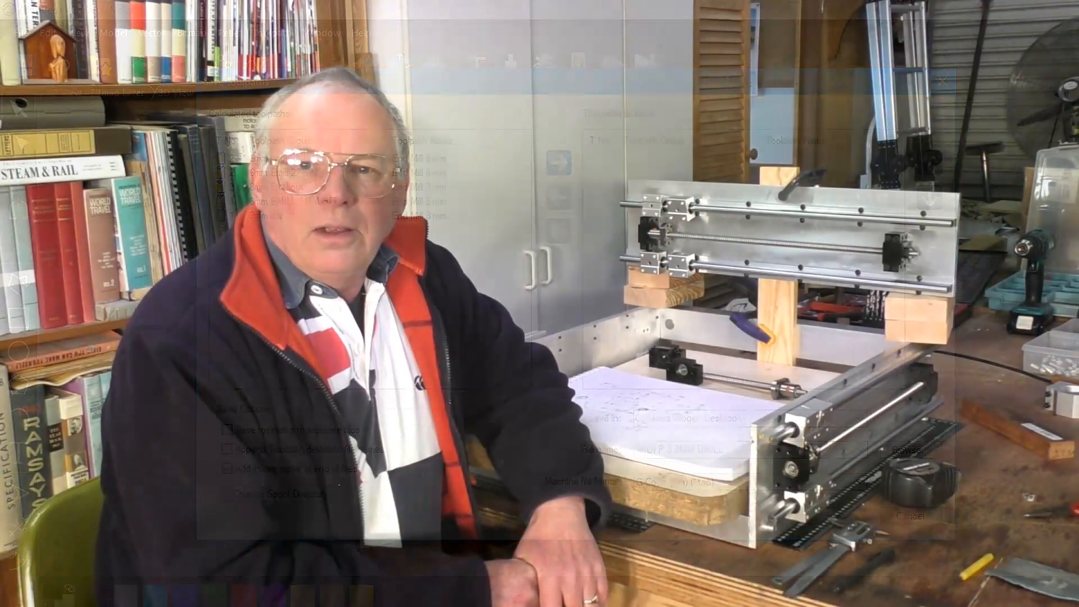